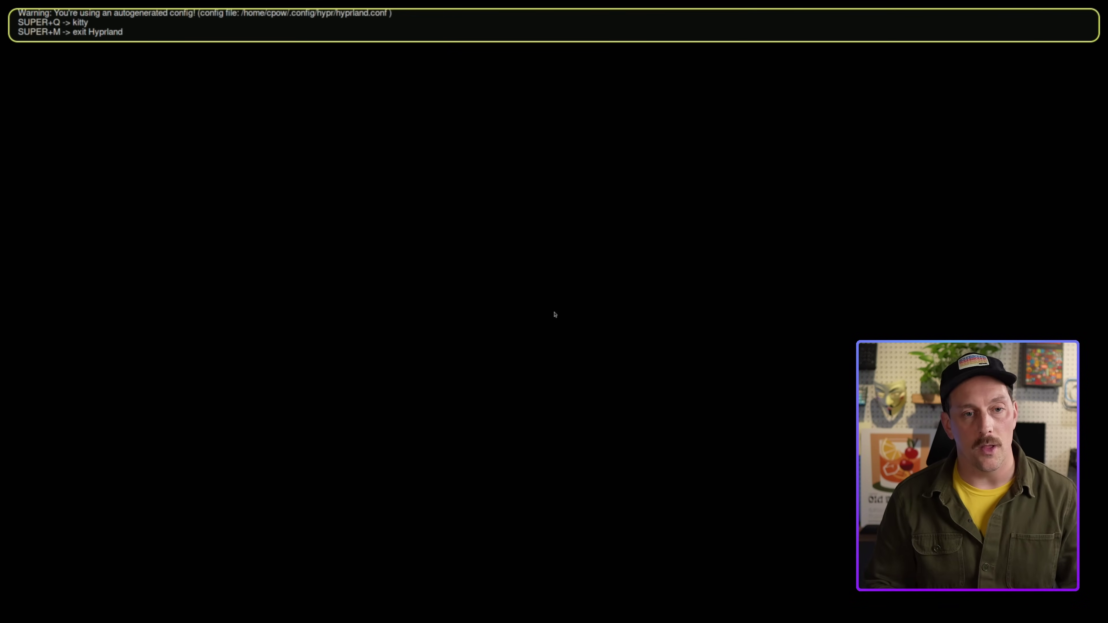
Open a kitty terminal and add blank prompt lines until the prompt sits below the warning banner.
key(super+q)
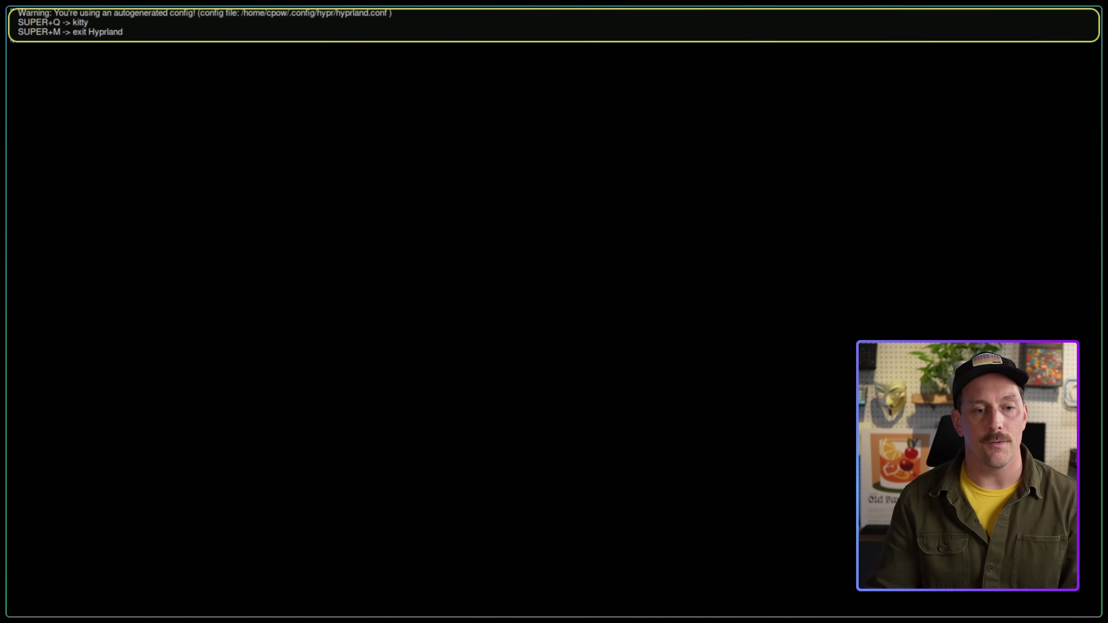
key(Return)
key(Return)
key(Return)
key(Return)
key(Return)
key(Return)
key(Return)
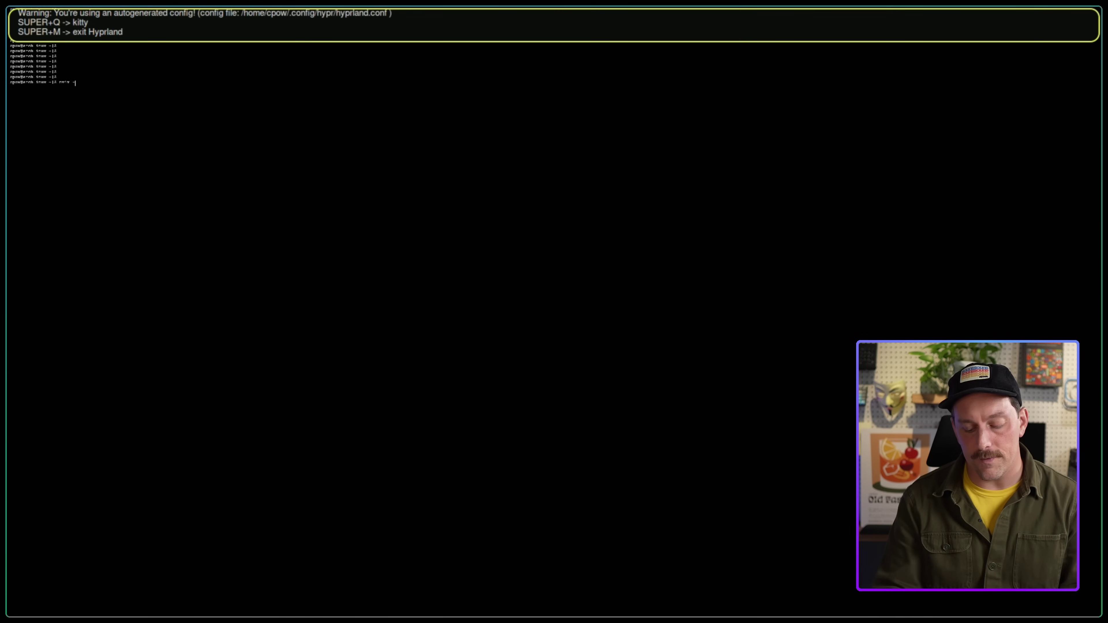
Open ~/.config/hypr/hyprland.conf in Neovim from the terminal.
text(nvim ~/.config/)
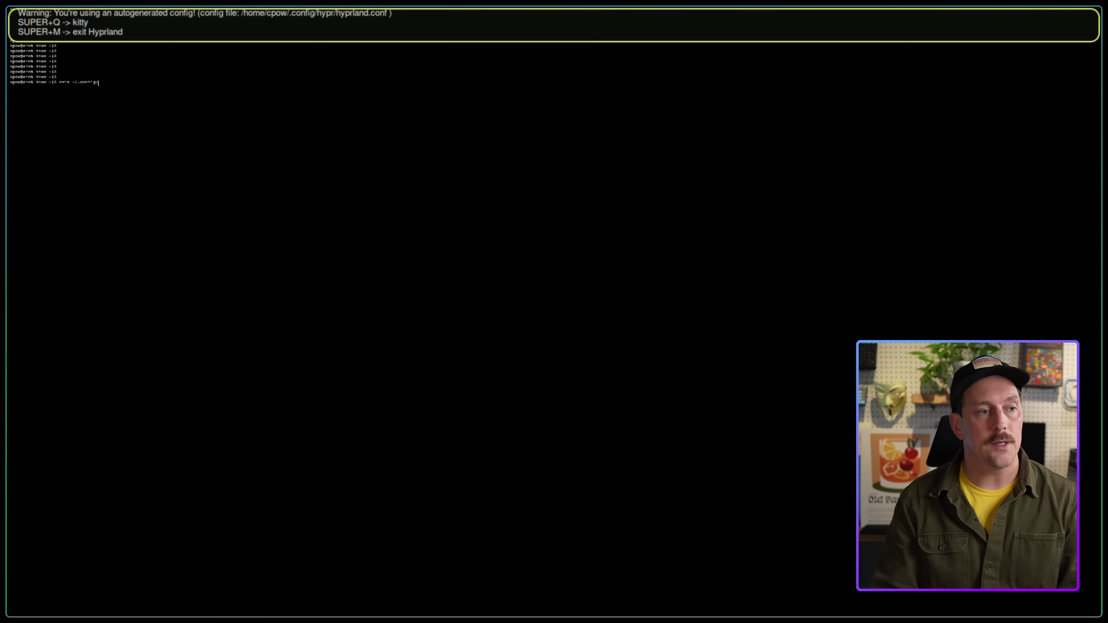
text(hypr/hyprland.conf)
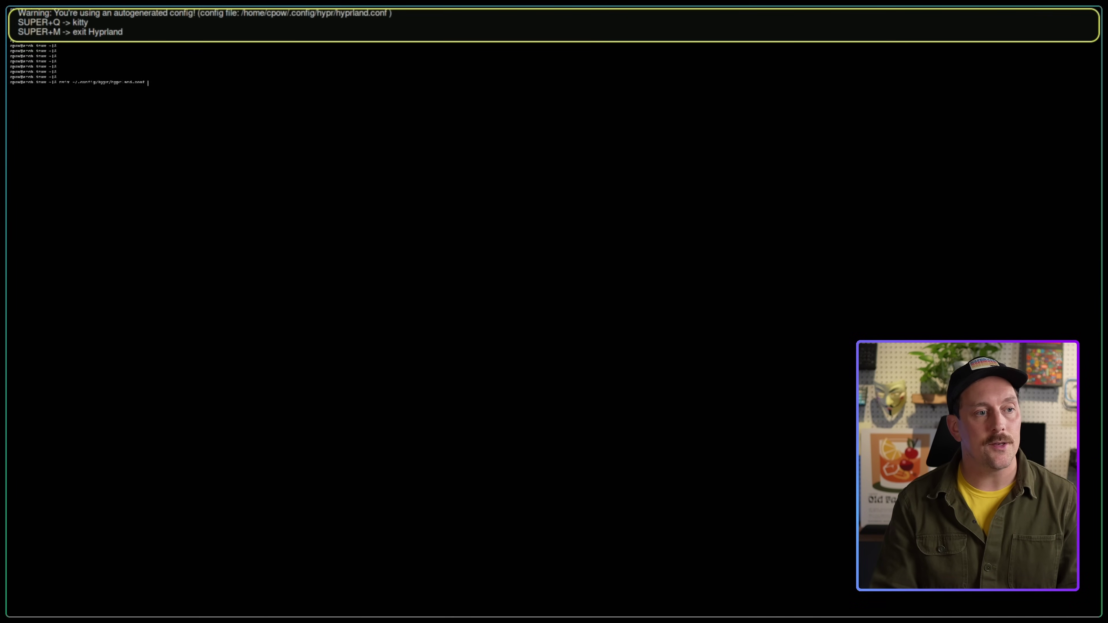
key(Return)
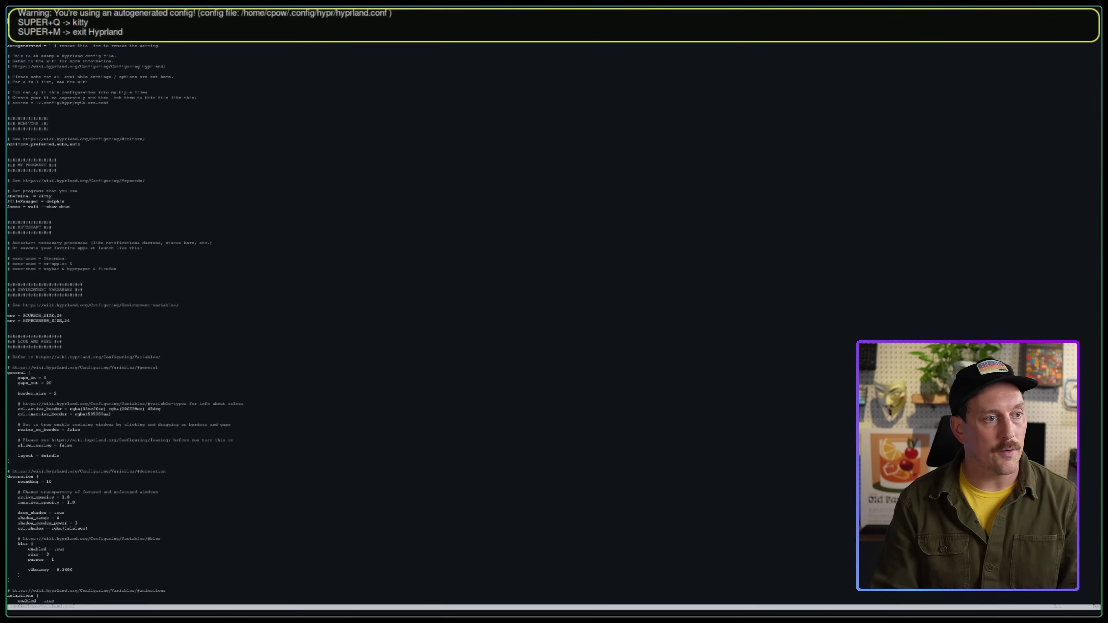
Place the cursor on the value of the autogenerated line and enlarge the terminal text until it is easily readable.
key(Up)
key(Up)
key(Up)
key(Up)
key(Up)
key(Up)
key(Up)
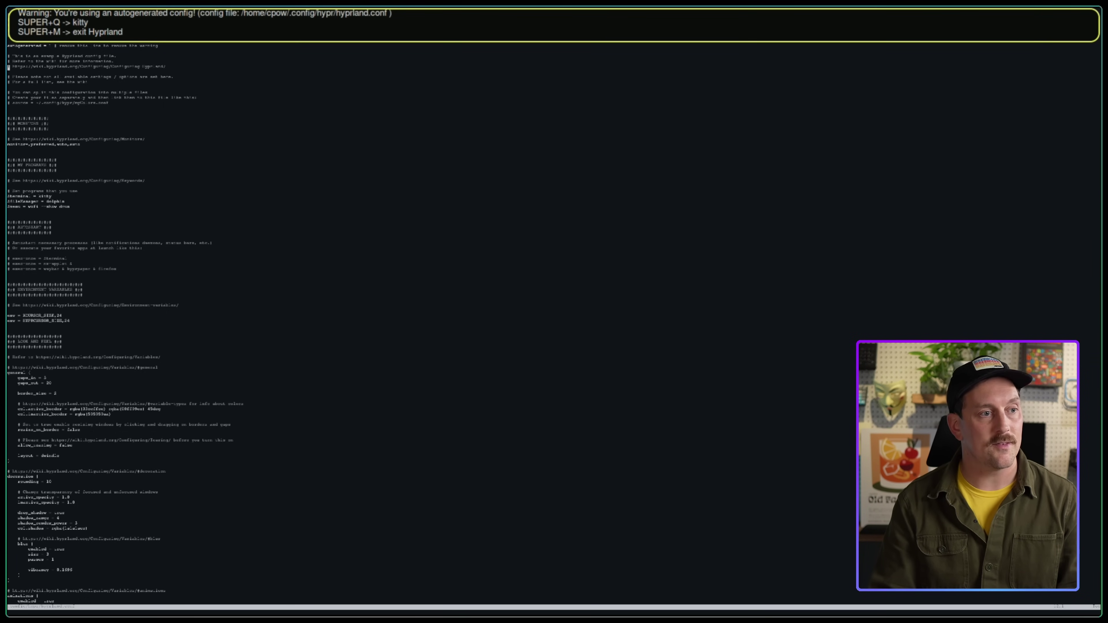
key(Right)
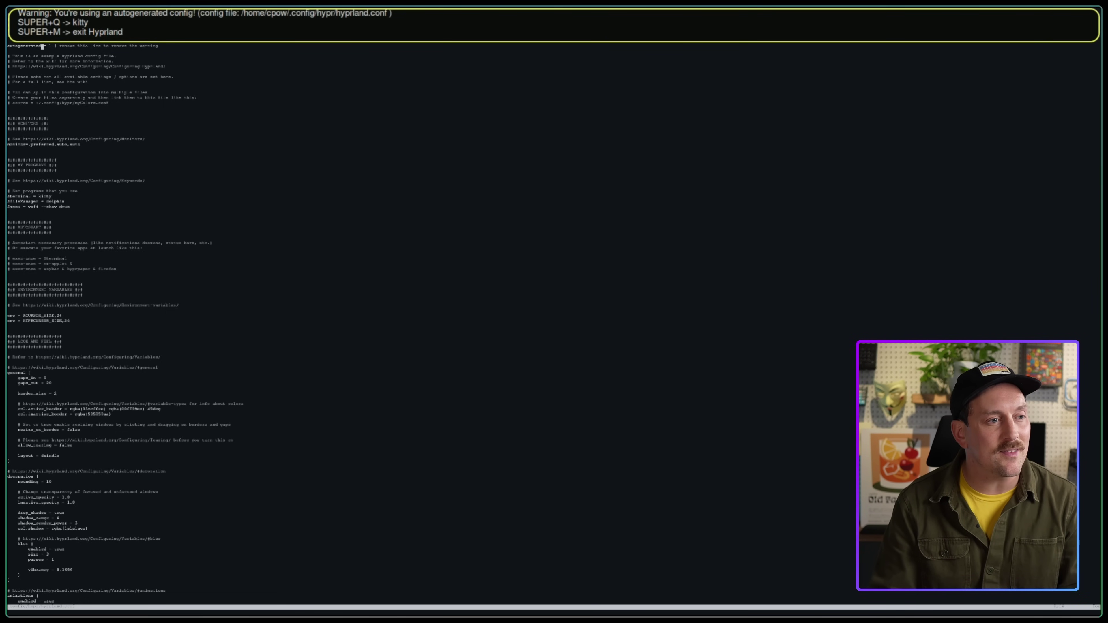
key(Right)
key(Right)
key(Right)
key(Right)
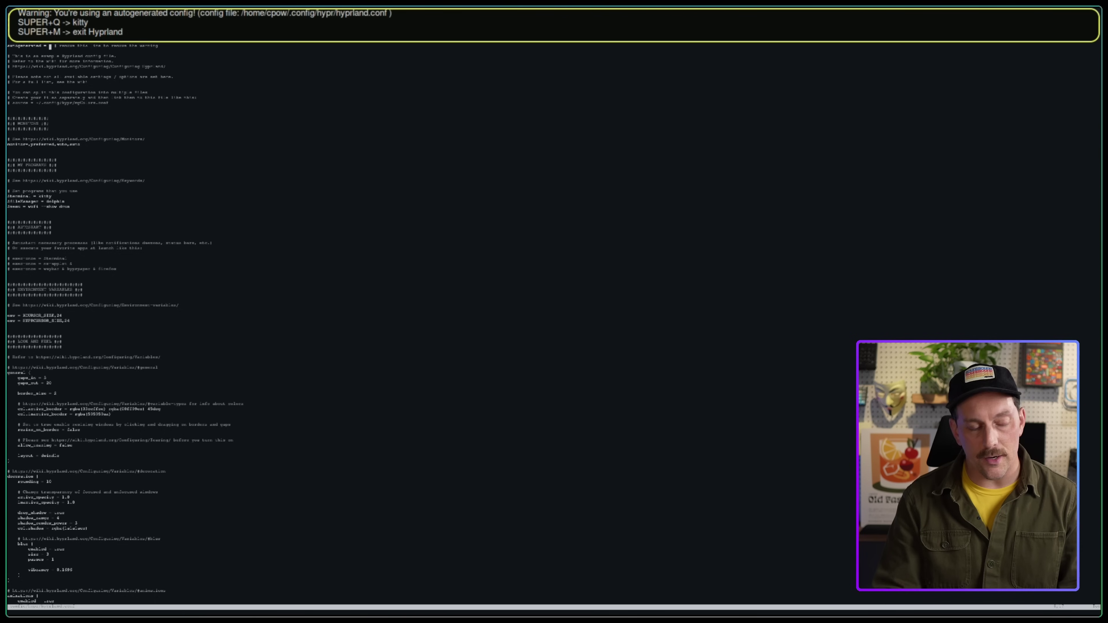
key(ctrl+shift+equal)
key(ctrl+shift+equal)
key(ctrl+shift+equal)
key(ctrl+shift+equal)
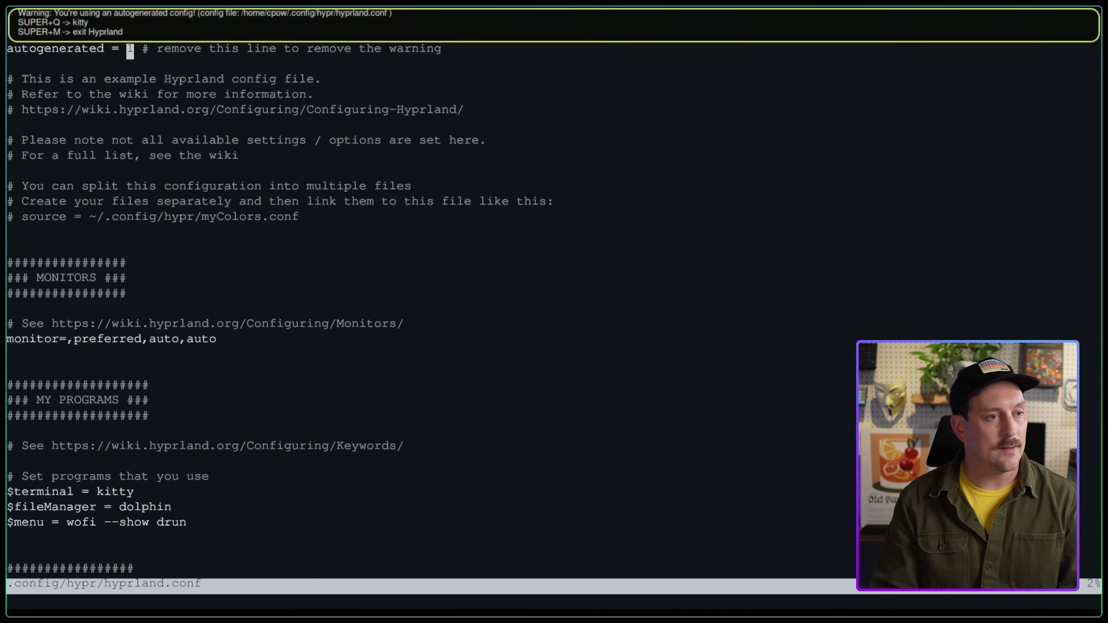
key(ctrl+shift+equal)
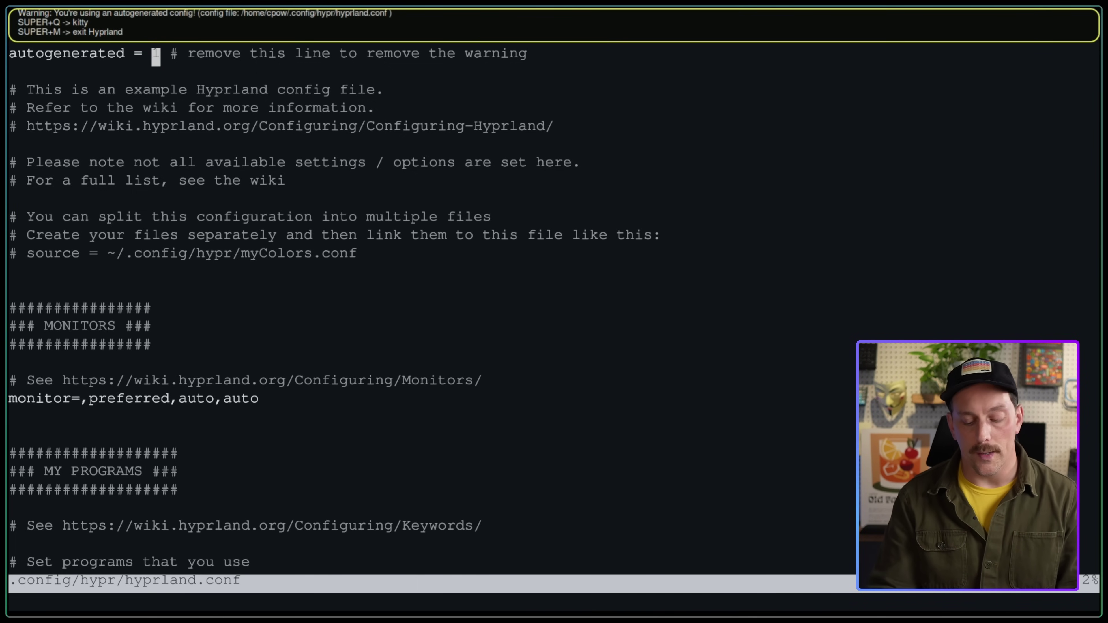
Delete the autogenerated line from hyprland.conf and save the file.
text(s0)
key(Escape)
key(d)
key(d)
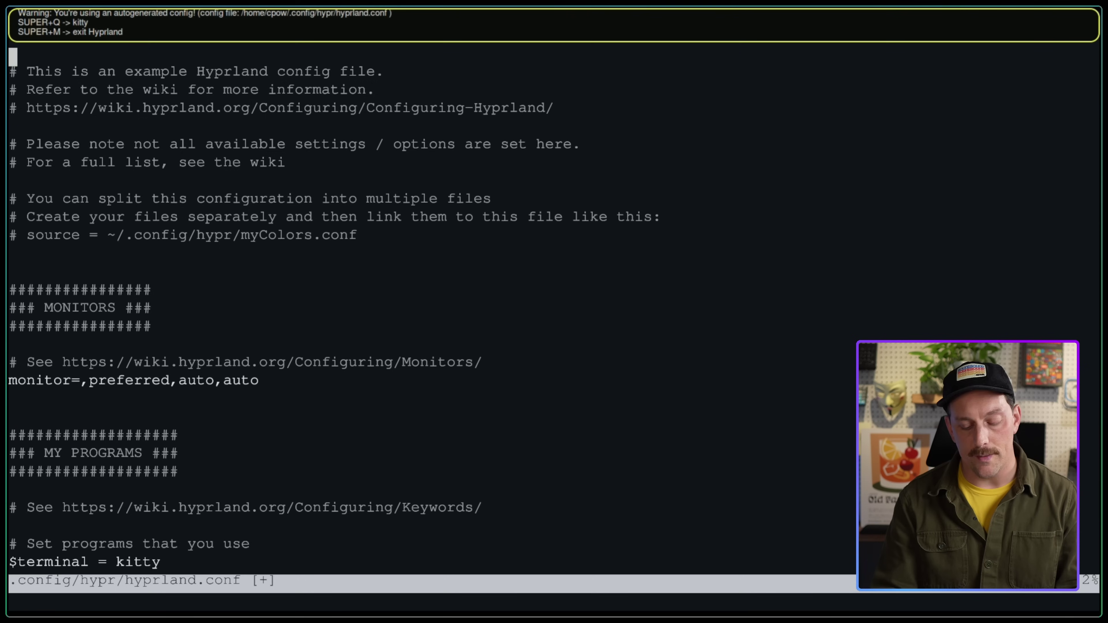
text(:w)
key(Return)
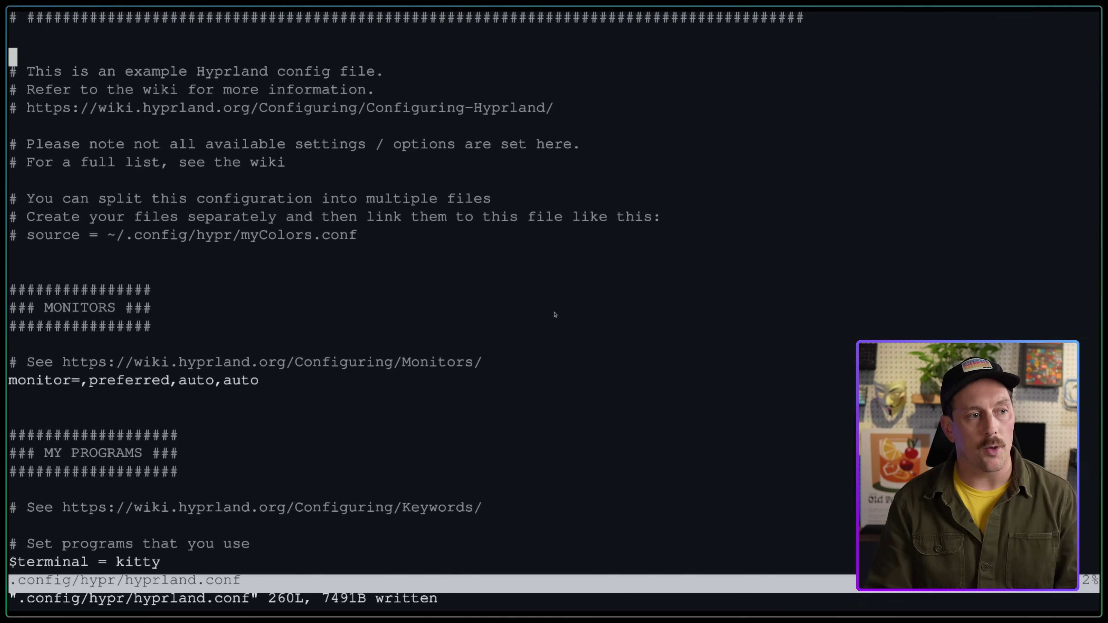
Review the header comments at the start of hyprland.conf and quit Neovim.
text(:0)
key(Return)
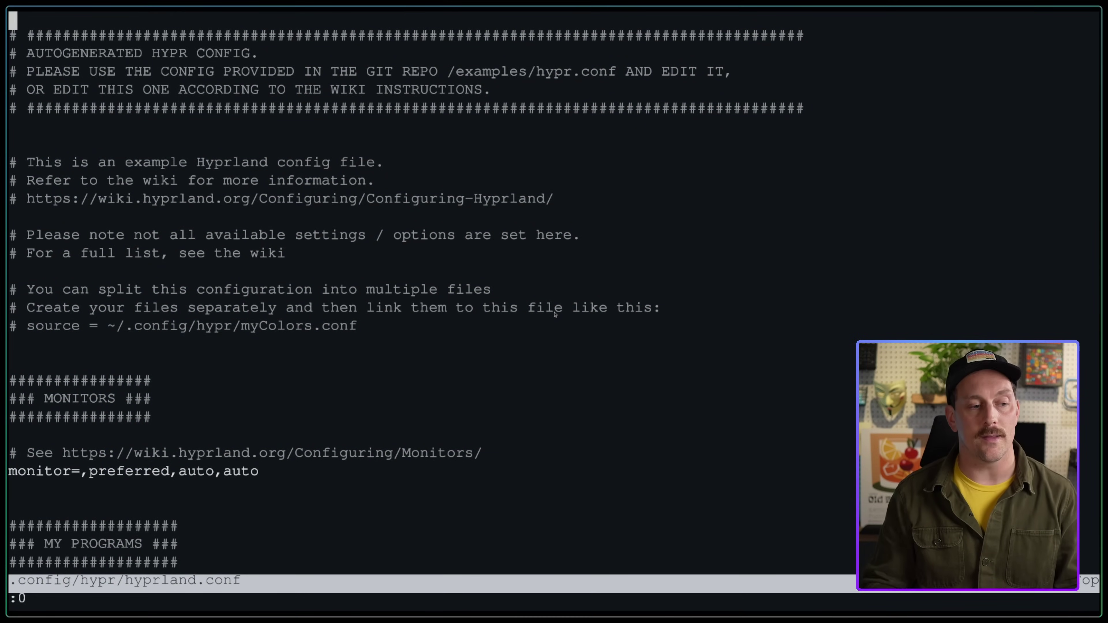
key(j)
key(j)
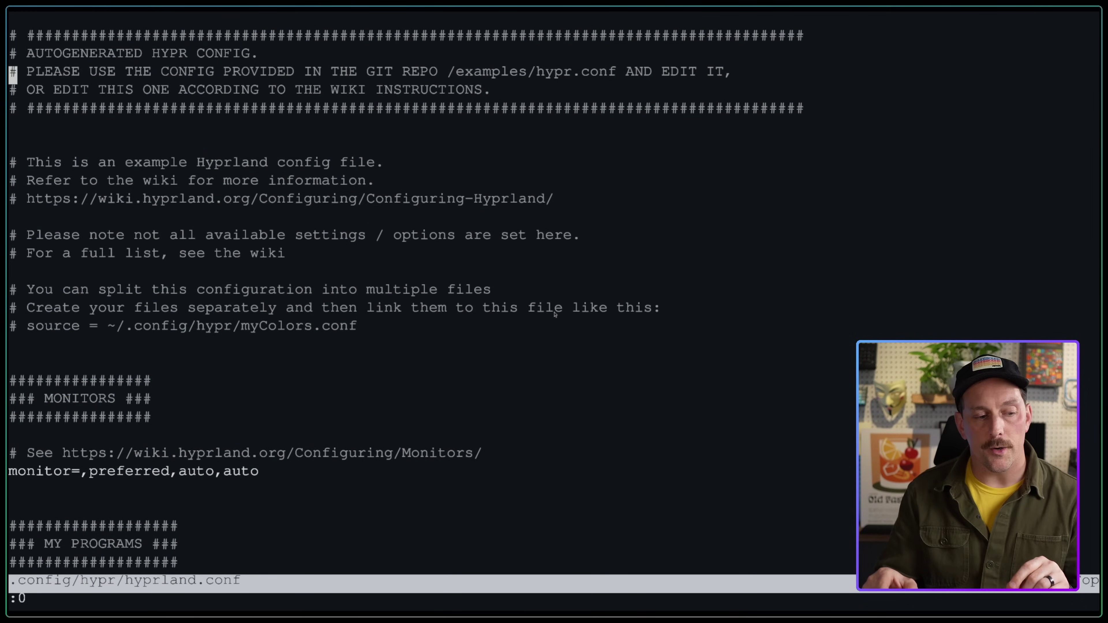
text(:qa)
key(Return)
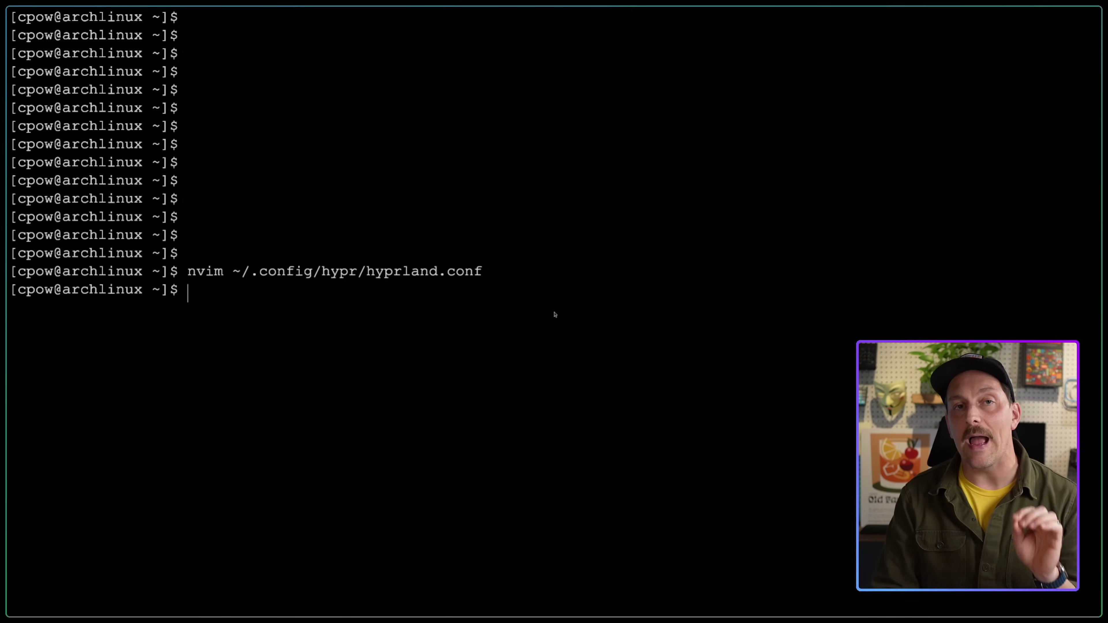
text(hypr)
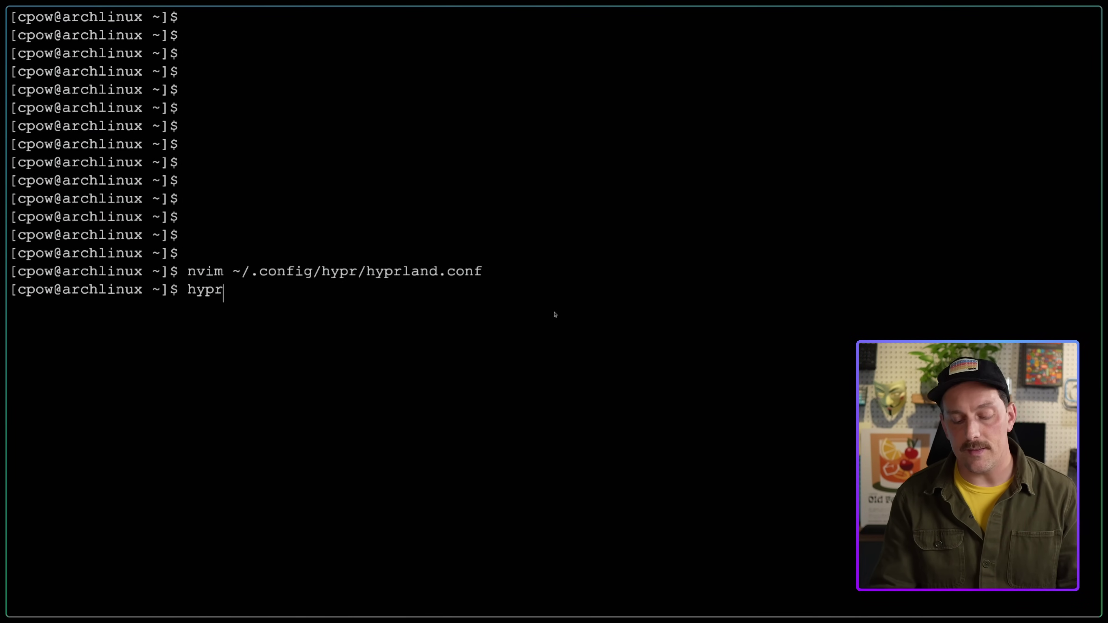
key(BackSpace)
key(BackSpace)
key(BackSpace)
key(BackSpace)
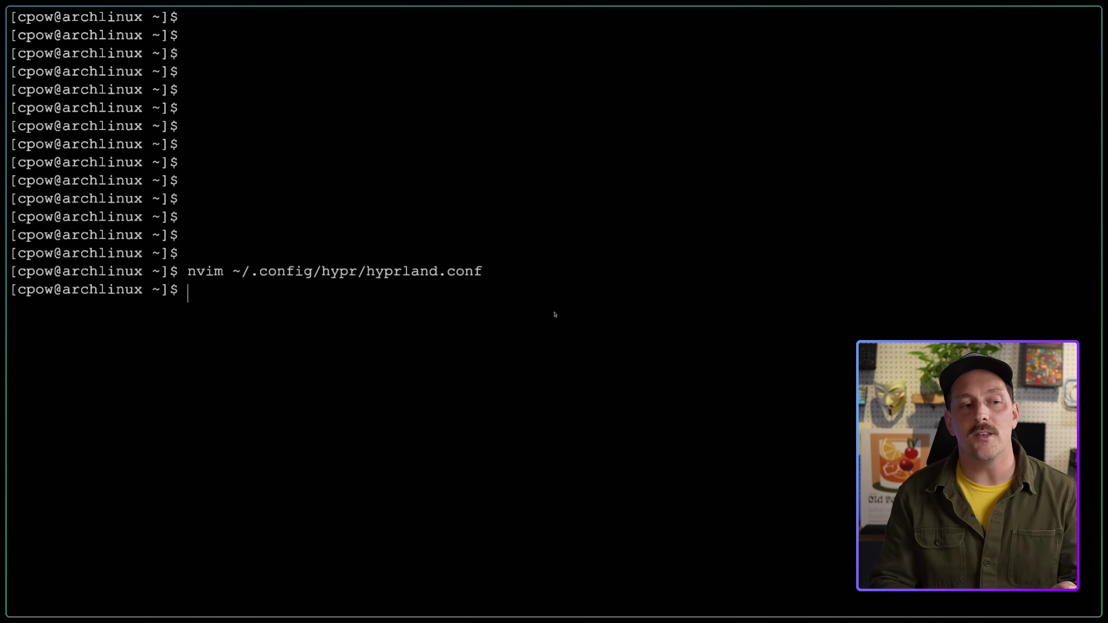
Print the hyprctl help, and list and examine the details of every display with hyprctl monitors all.
text(hyprctl)
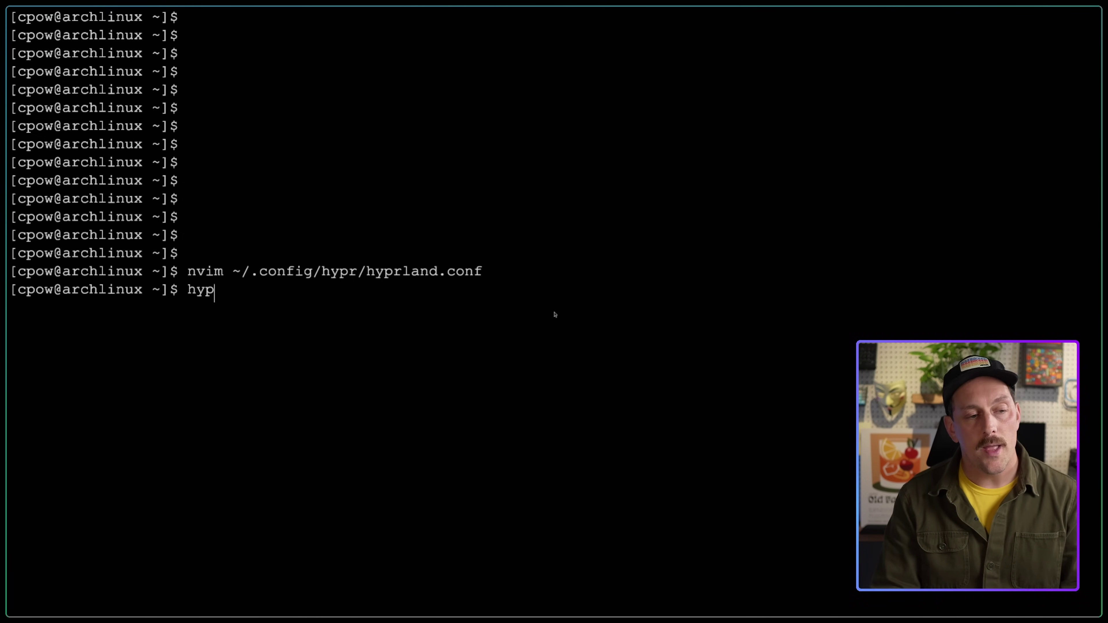
key(Return)
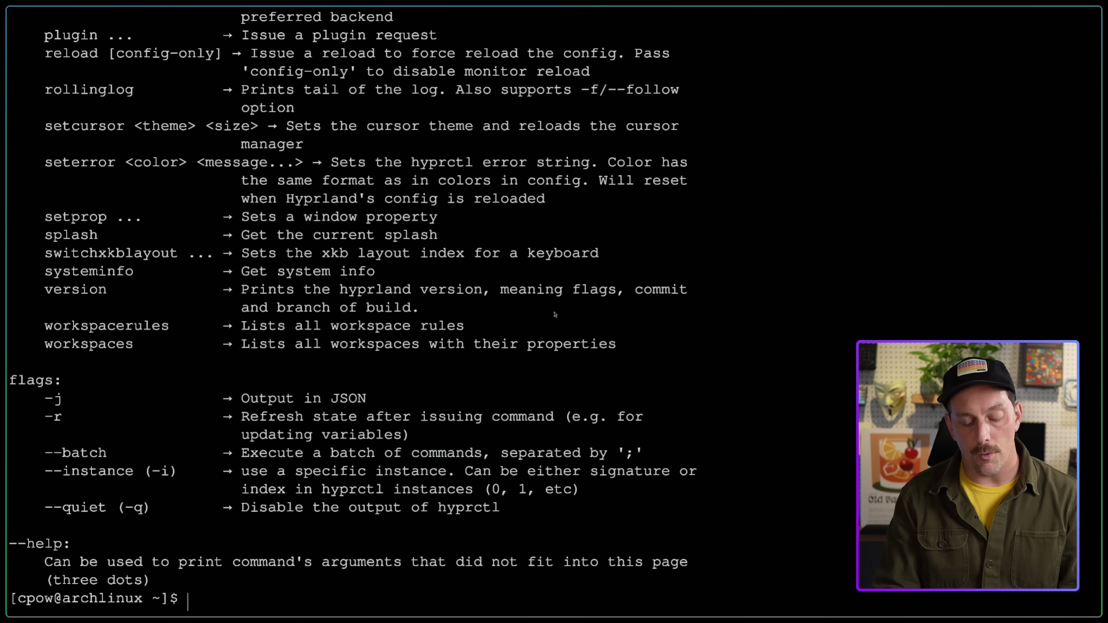
text(hyprctl)
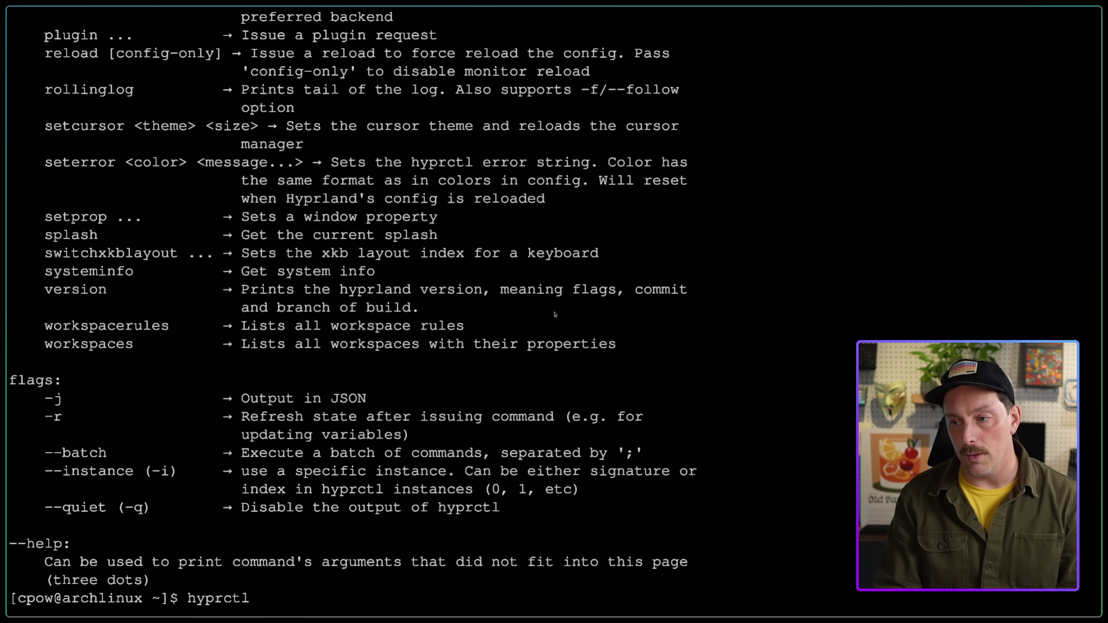
text( monitors all)
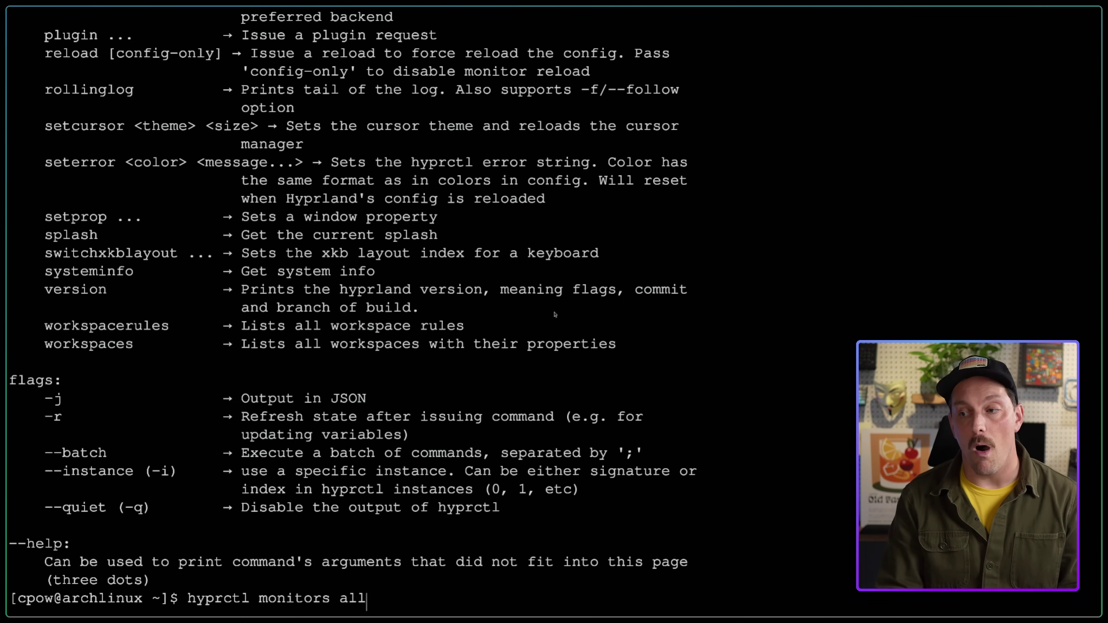
key(Return)
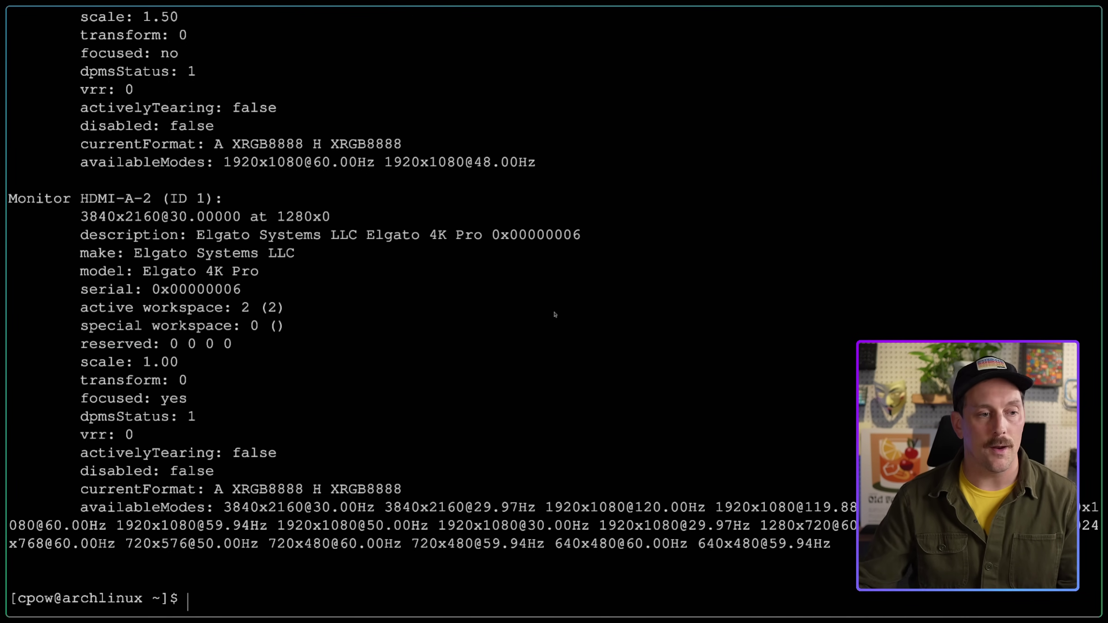
scroll(155, 253, up, 4)
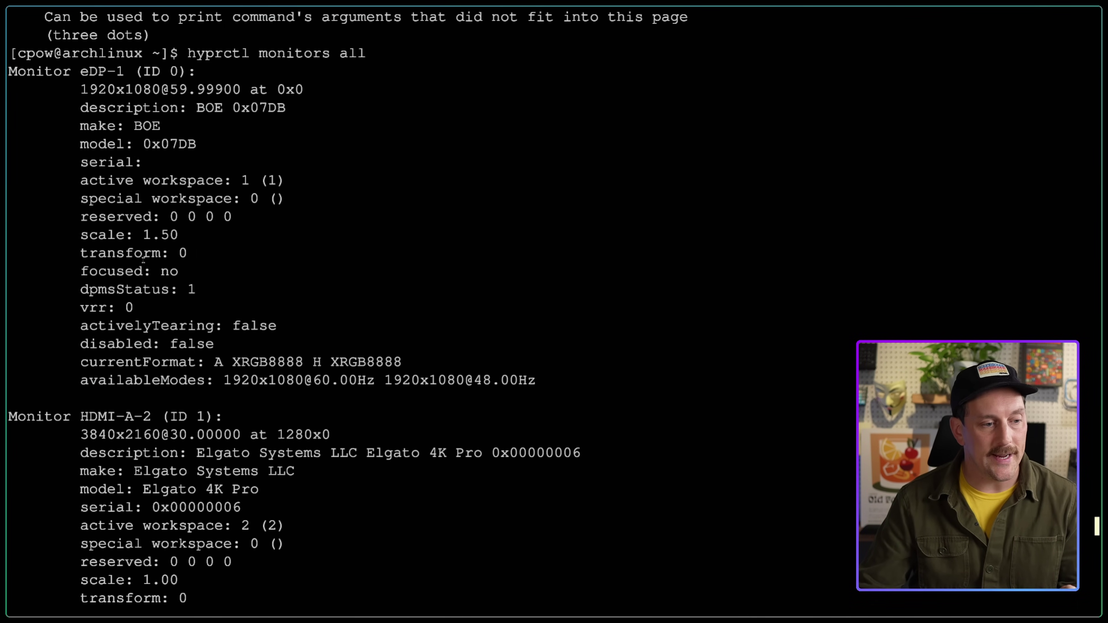
scroll(143, 259, down, 4)
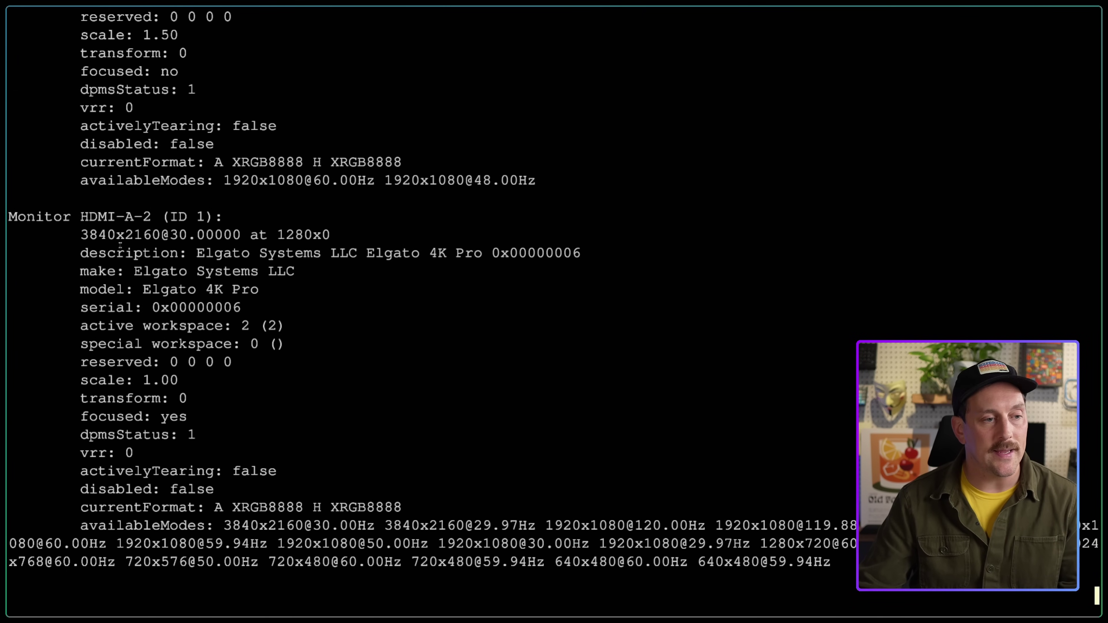
scroll(134, 257, down, 1)
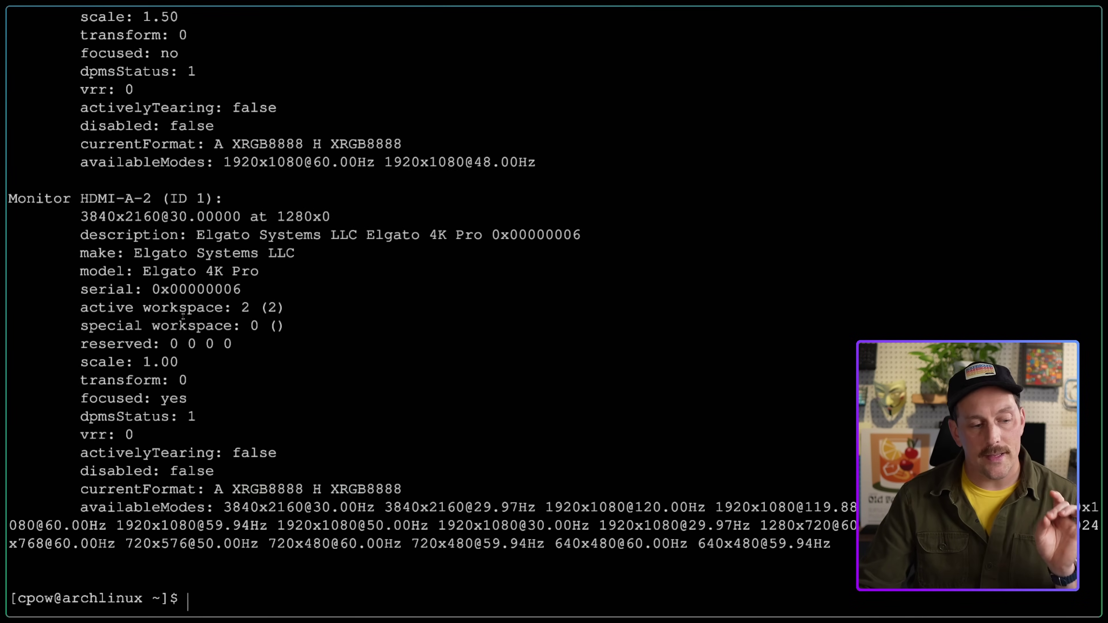
Reopen ~/.config/hypr/hyprland.conf in Neovim and go to the monitor=,preferred,auto,auto line in the MONITORS section.
text(n)
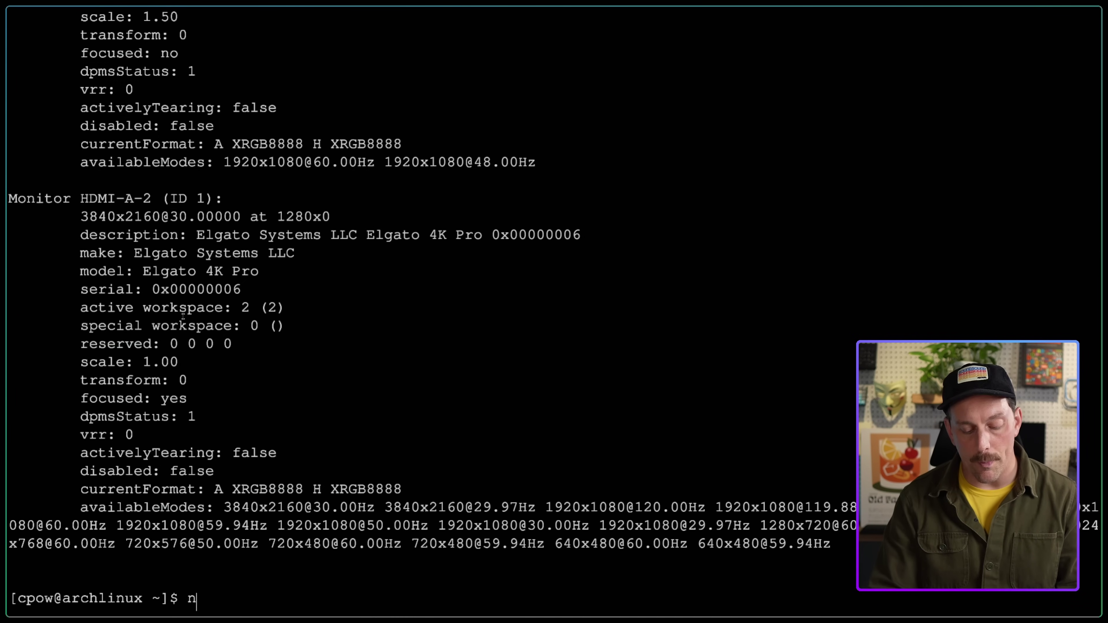
text(vim ~/.confi)
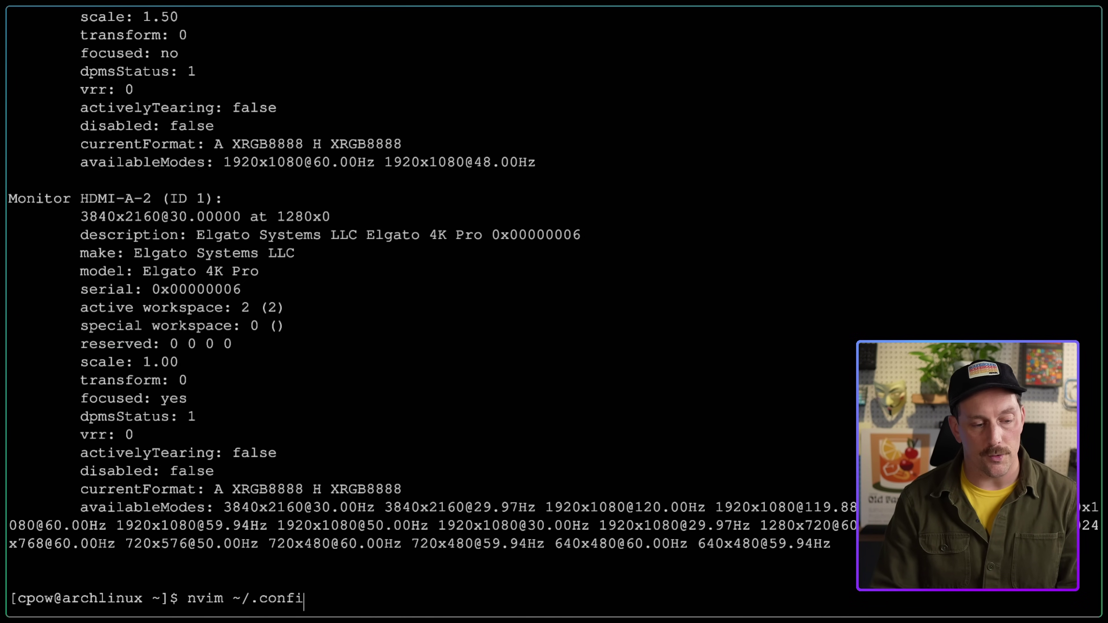
text(g/hypr/hypr)
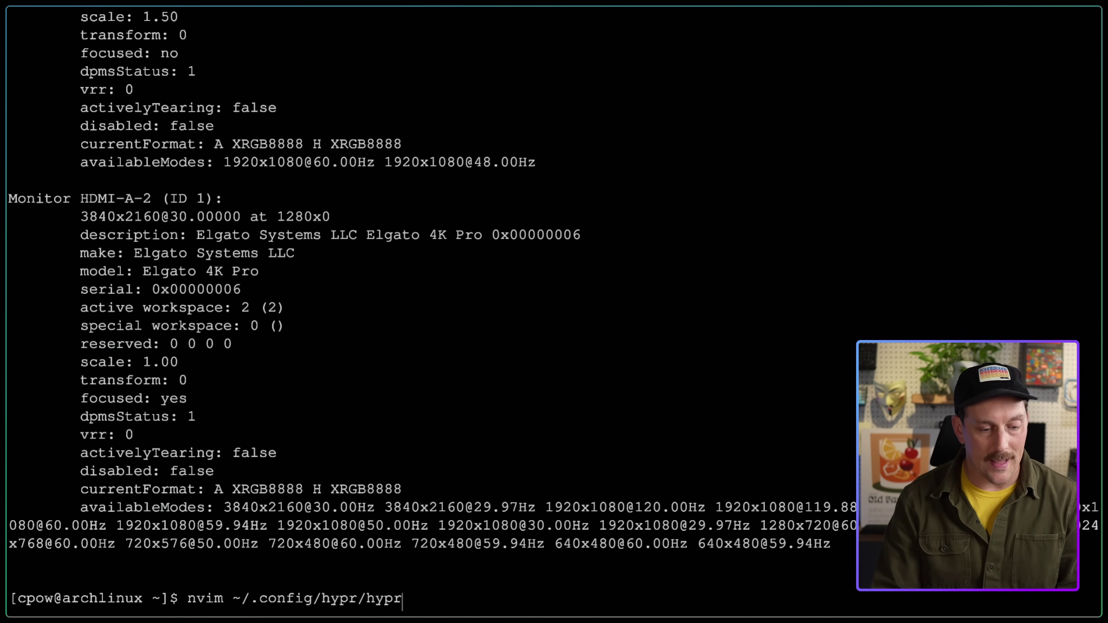
key(Tab)
key(Return)
key(j)
key(ctrl+d)
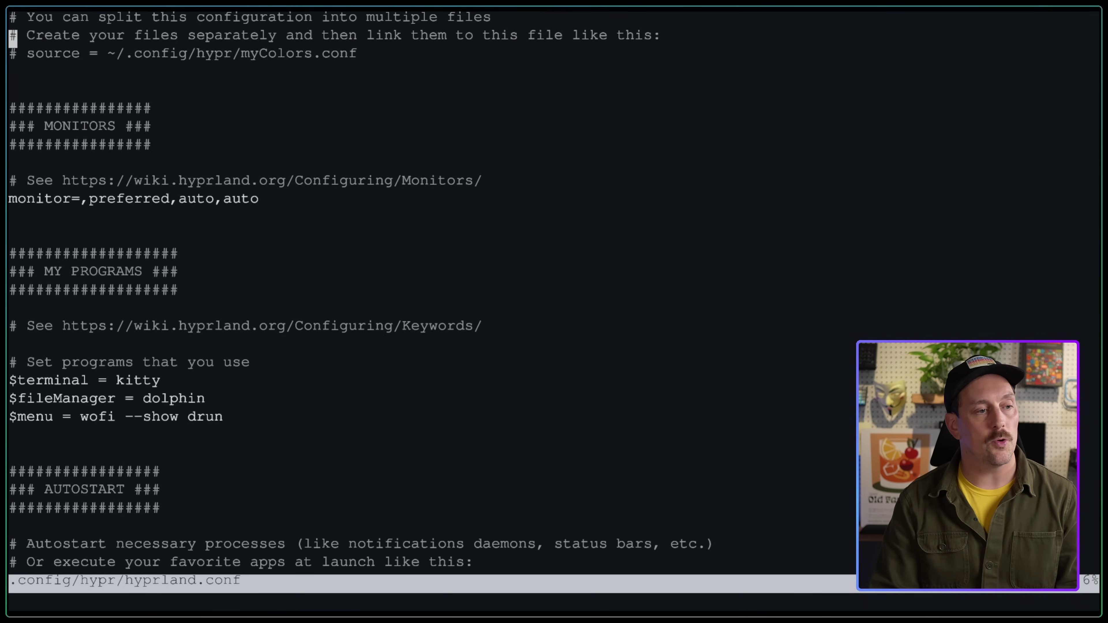
key(j)
key(j)
key(j)
key(j)
key(j)
key(j)
key(j)
key(j)
key(j)
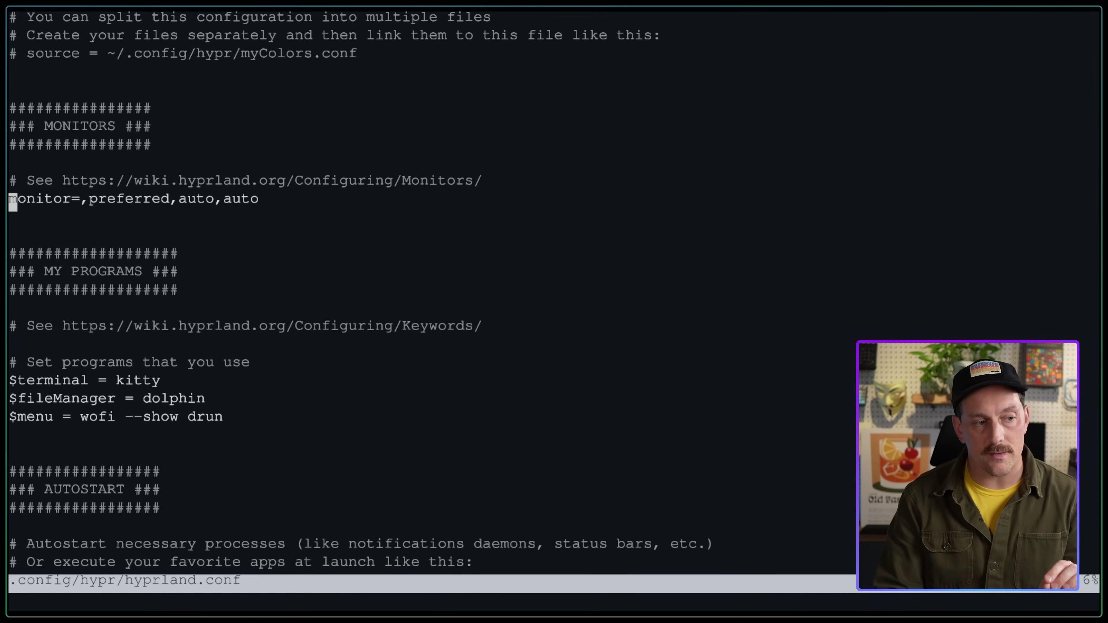
Duplicate the monitor=,preferred,auto,auto line directly below itself.
key(y)
key(y)
key(p)
key(l)
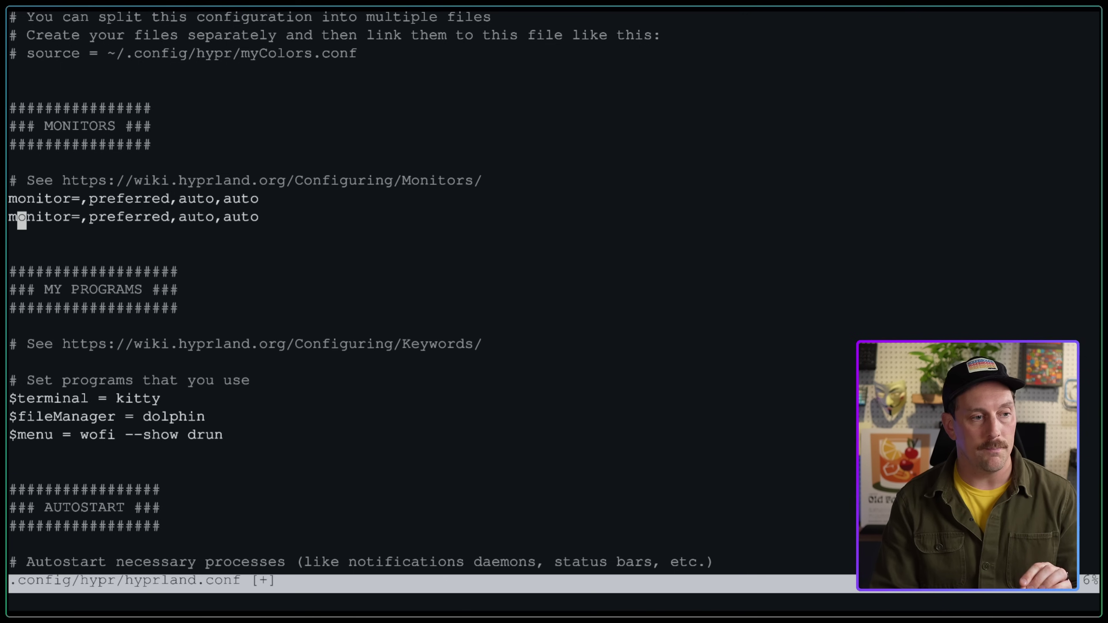
Quit Neovim and discard the unsaved changes to hyprland.conf.
key(e)
key(e)
text(:qa)
key(Return)
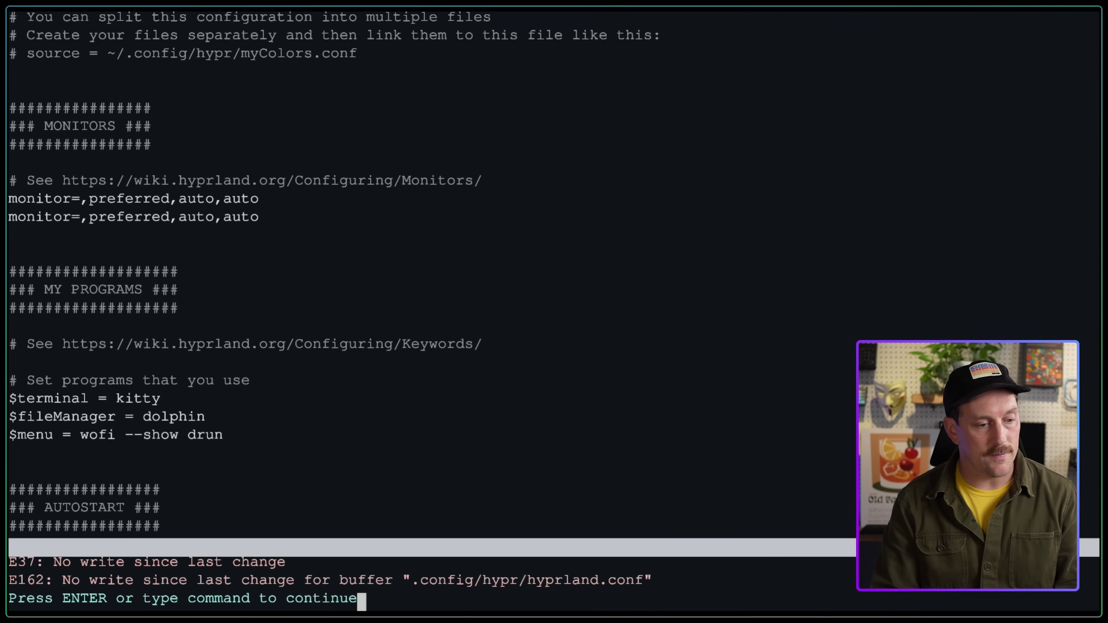
text(:qa!)
key(Return)
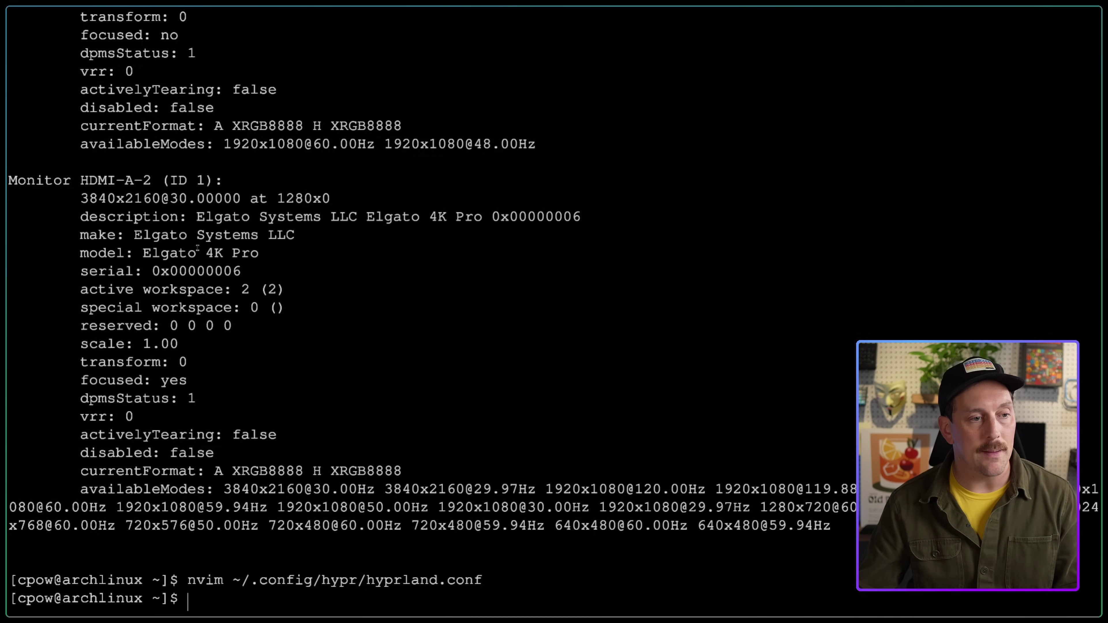
Select the display name HDMI-A-2 in the monitor listing and reopen ~/.config/hypr/hyprland.conf in Neovim at the second monitor line.
drag(82, 179, 152, 181)
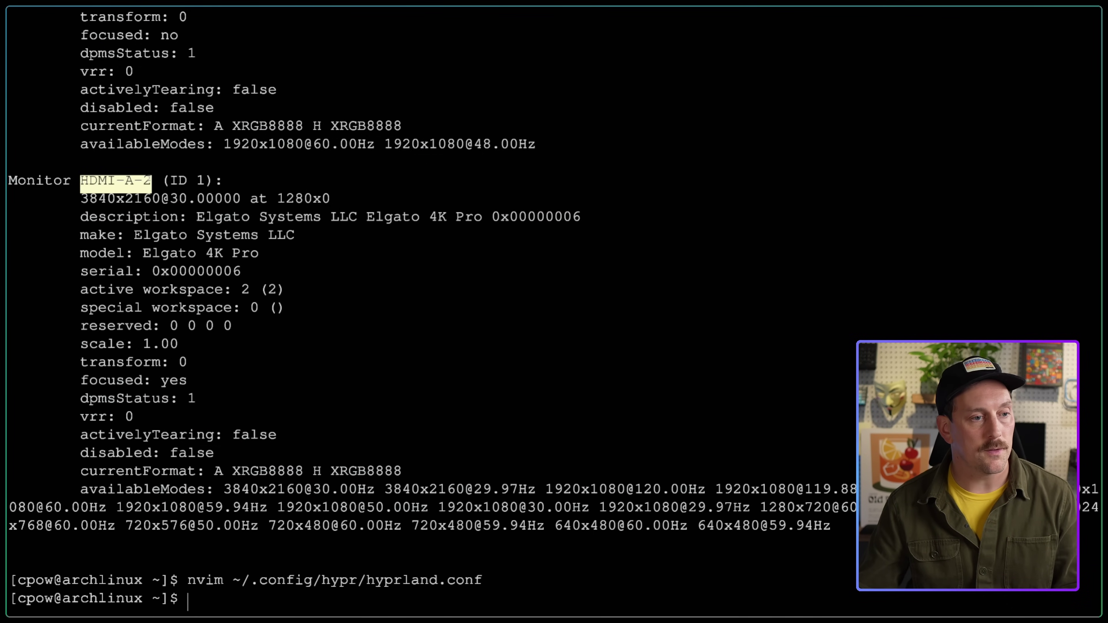
key(Up)
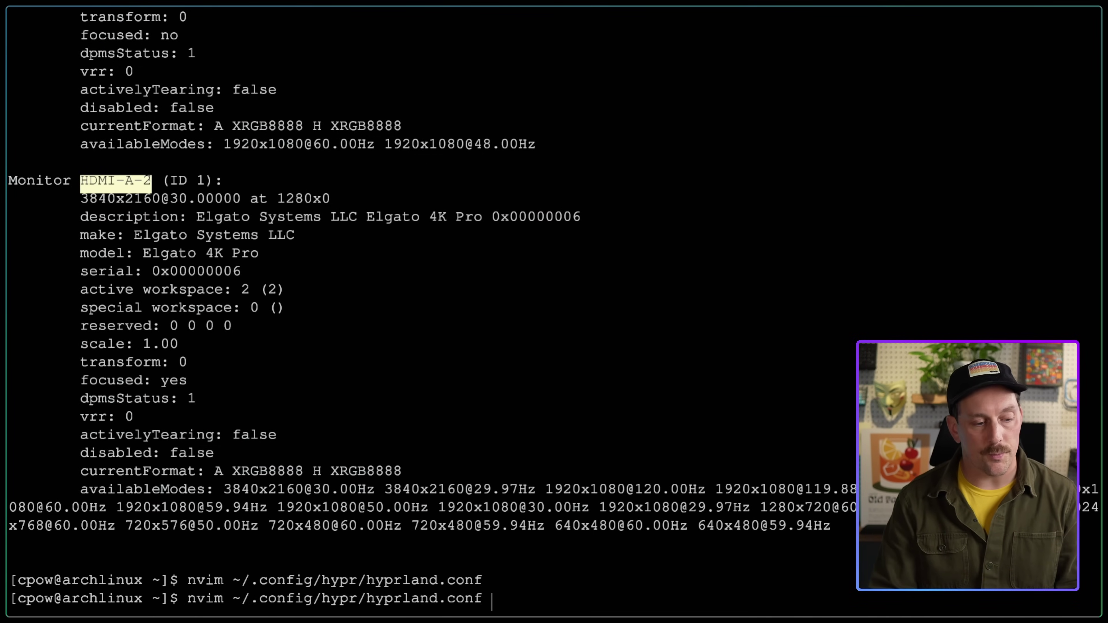
key(Return)
scroll(436, 305, down, 5)
click(75, 217)
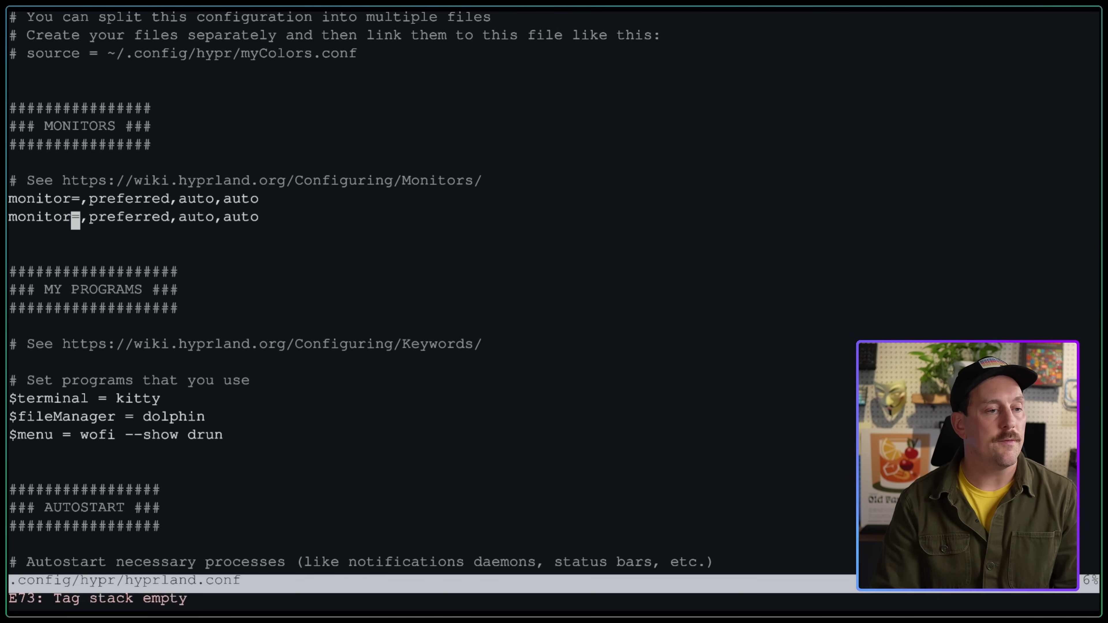
Examine the name, preferred resolution, position and scale fields of the first monitor=,preferred,auto,auto line.
click(76, 199)
click(84, 198)
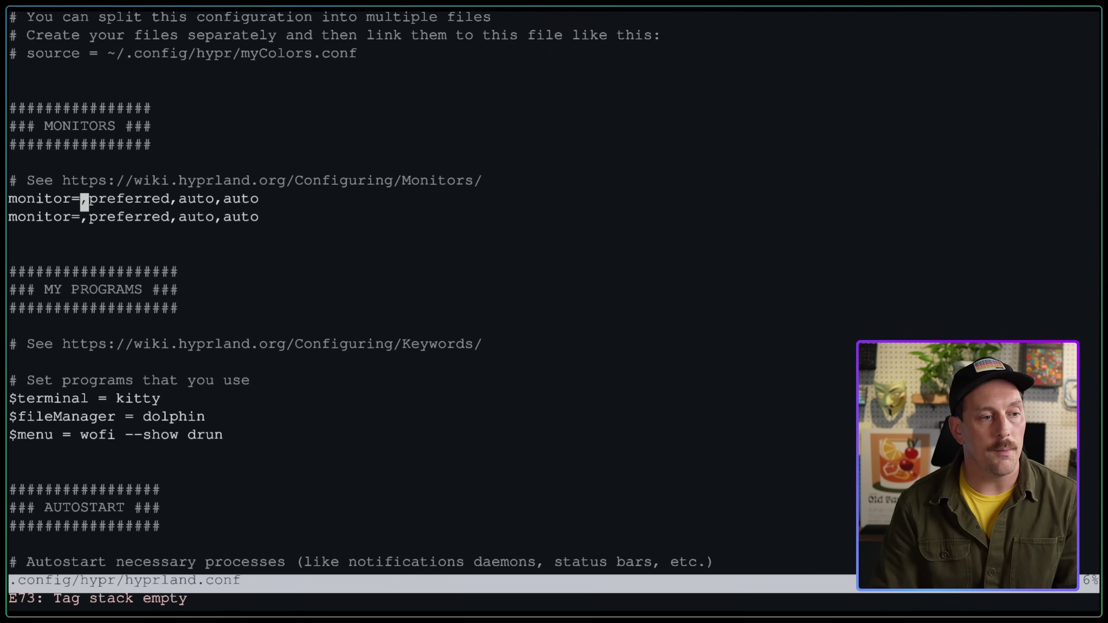
click(94, 198)
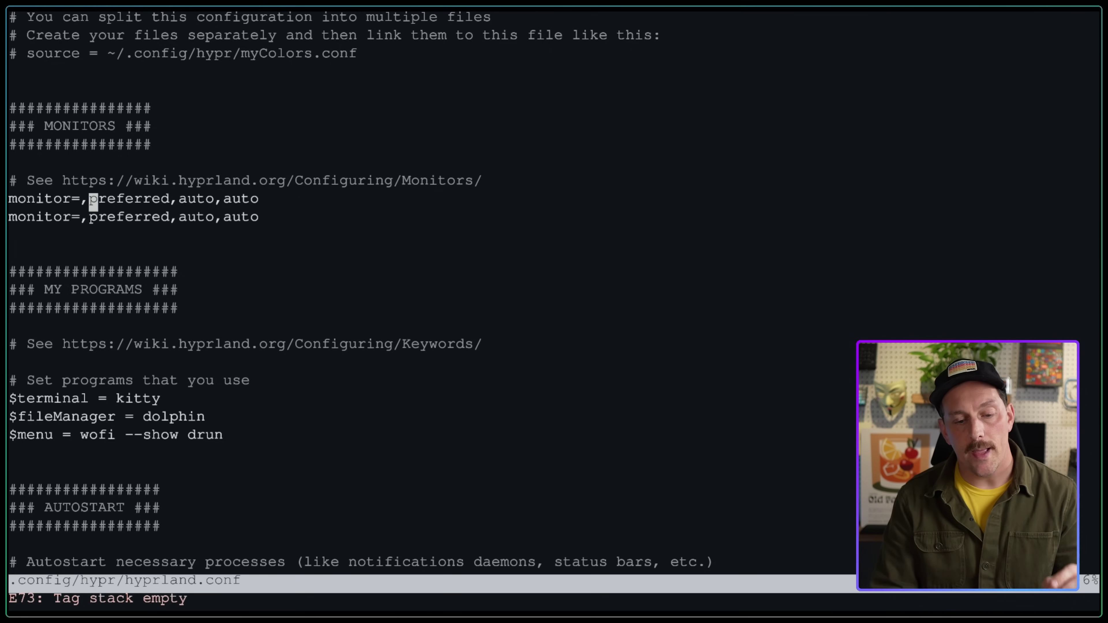
click(102, 198)
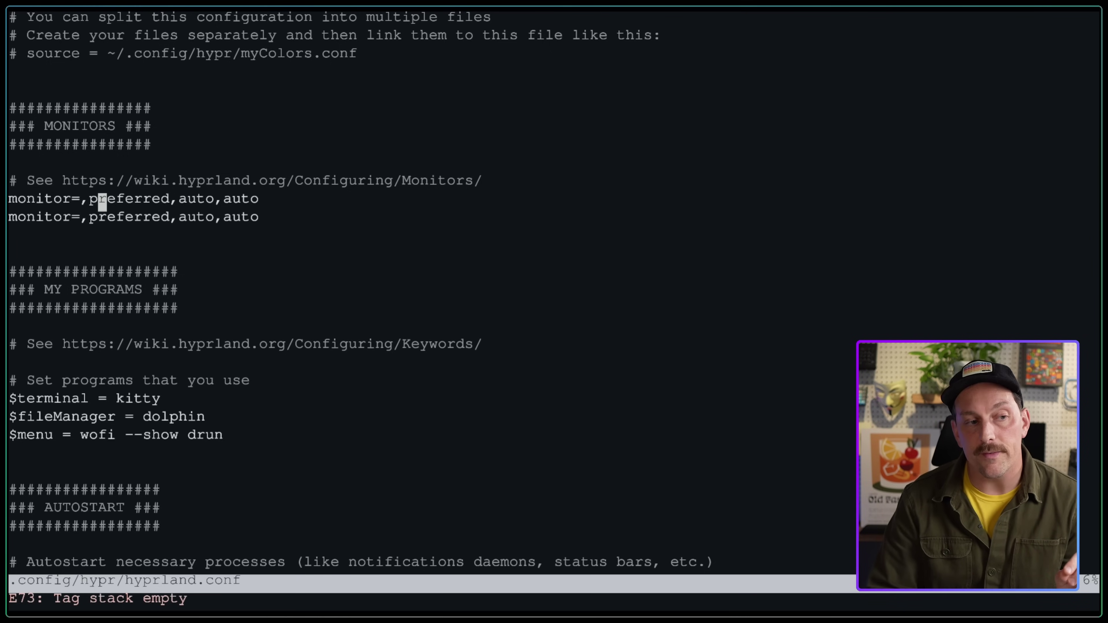
click(209, 199)
click(200, 198)
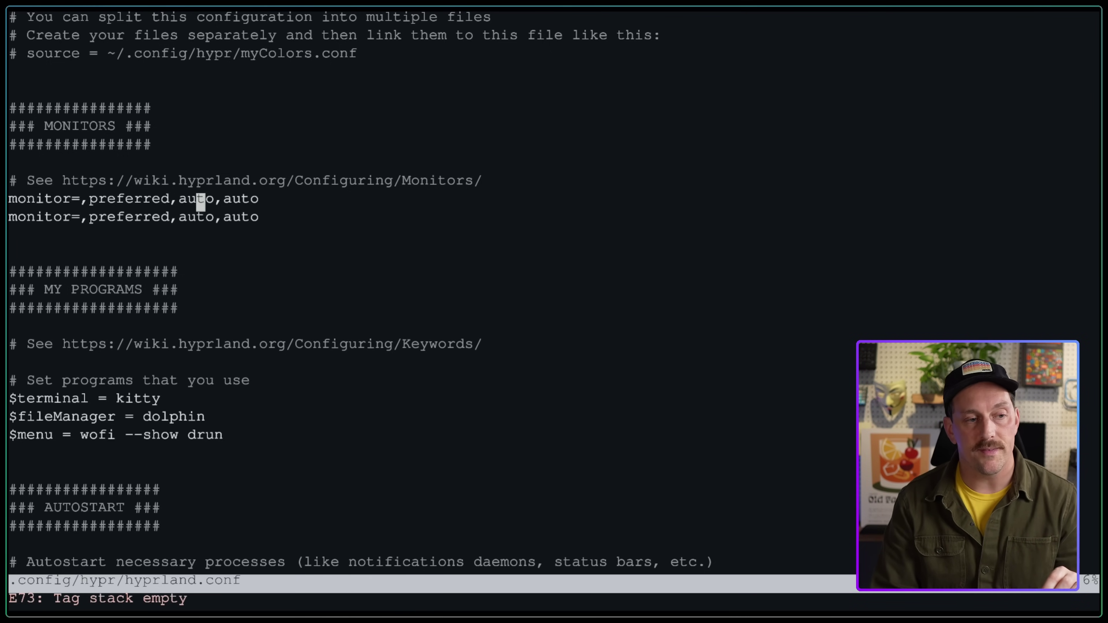
click(218, 198)
click(236, 198)
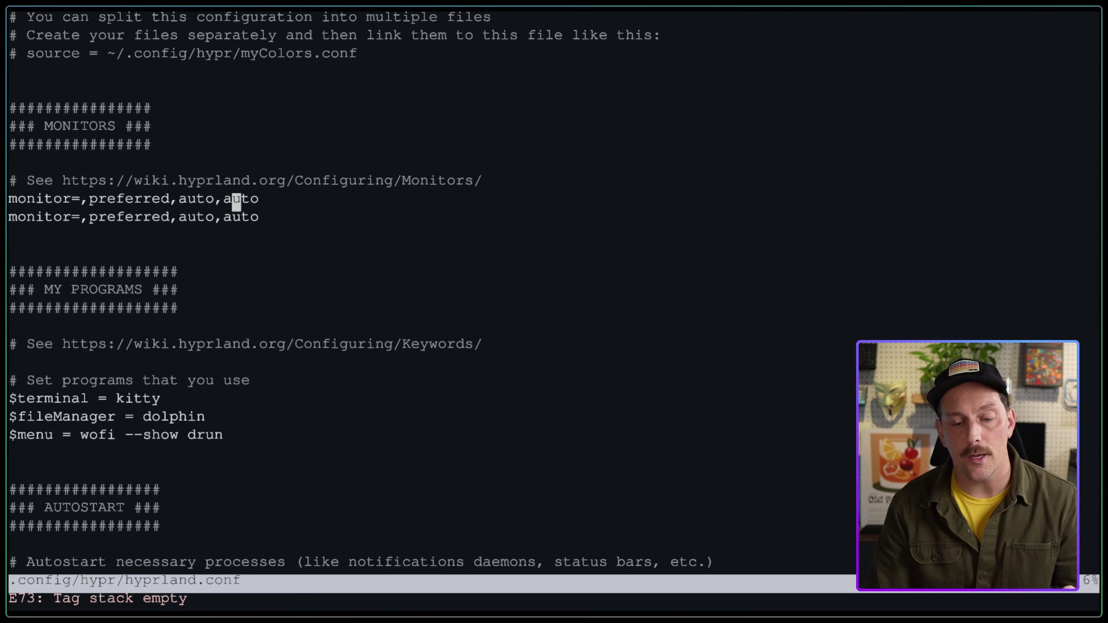
Enter HDMI-A-2 as the monitor name in the second monitor line, directly before its first comma.
click(235, 217)
click(228, 216)
click(200, 217)
click(102, 217)
click(84, 216)
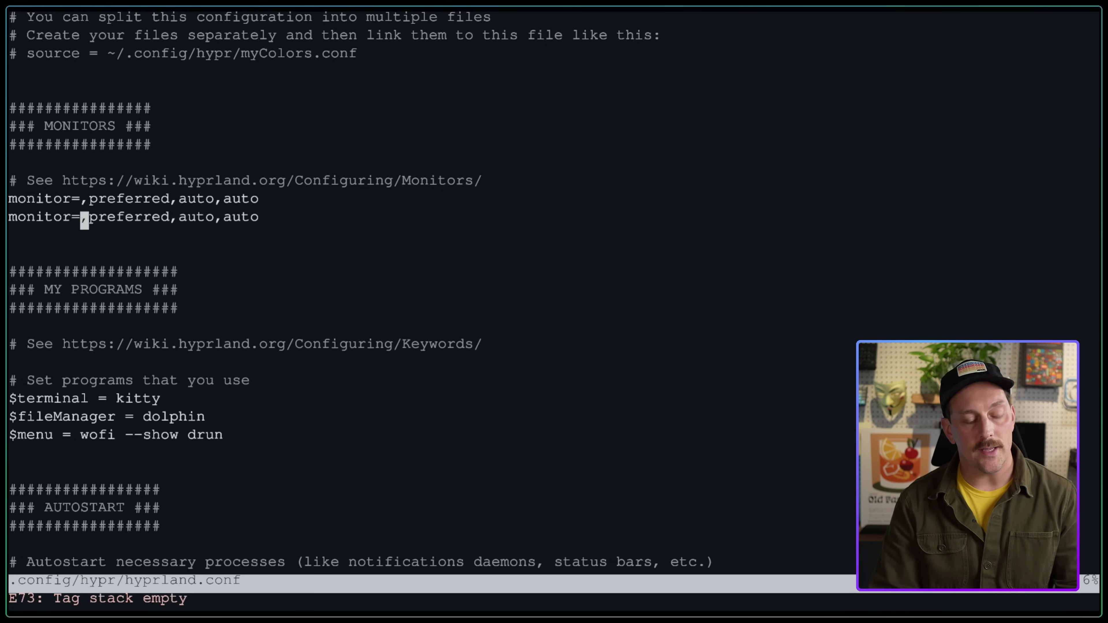
text(itor=HDMI-A-2)
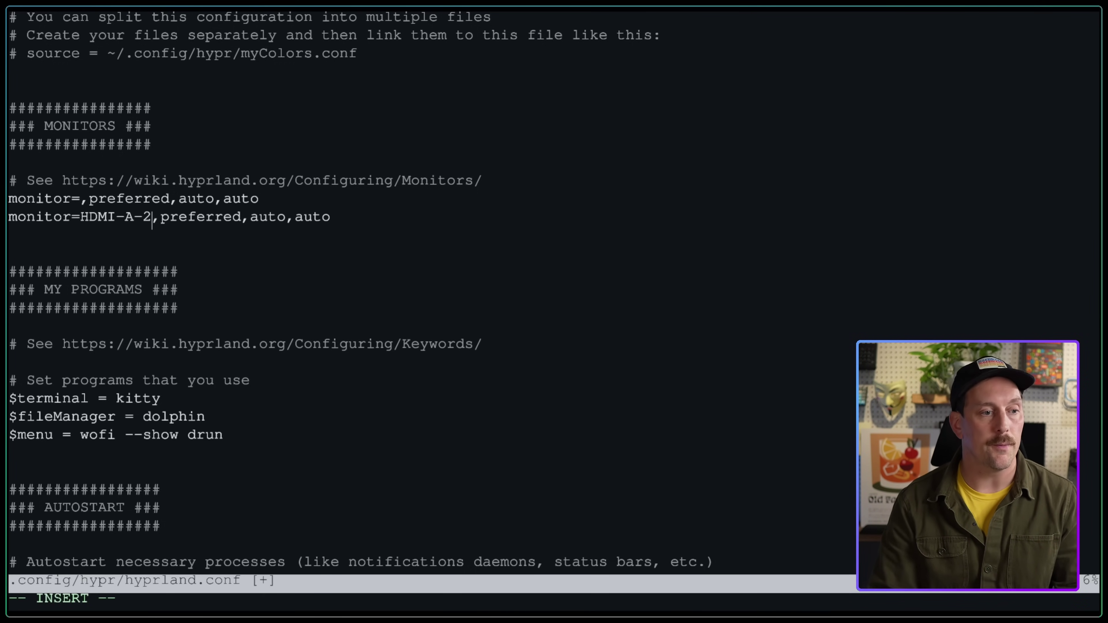
Replace the final auto in the HDMI-A-2 monitor line with a scale of 1.6 and save hyprland.conf.
key(Escape)
key(l)
key(l)
key(l)
key(l)
key(l)
key(l)
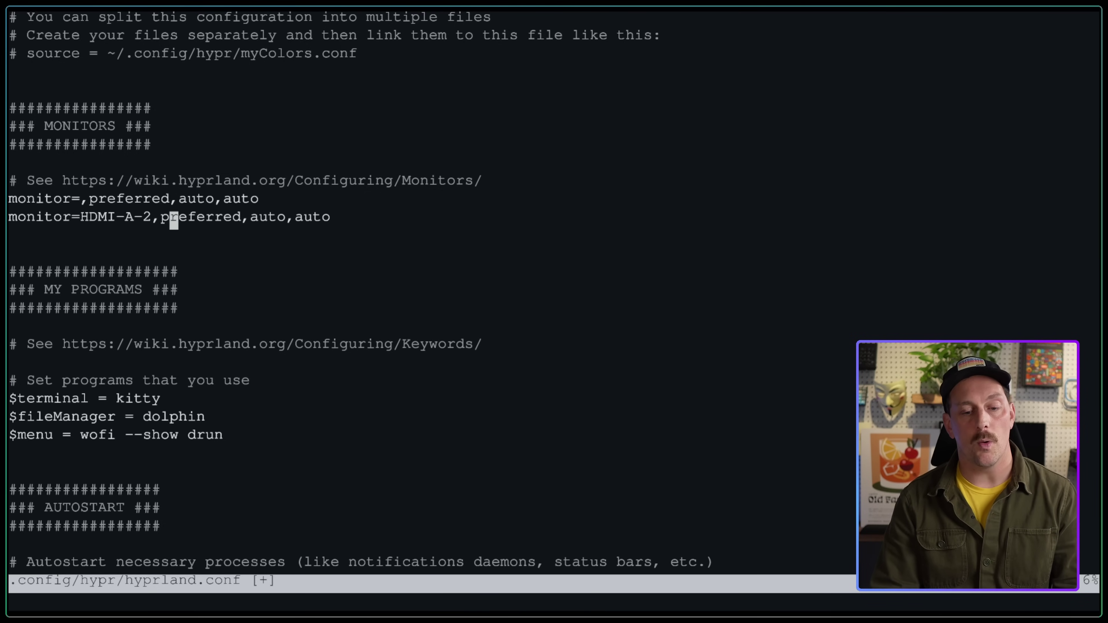
key(l)
key(l)
key(l)
key(l)
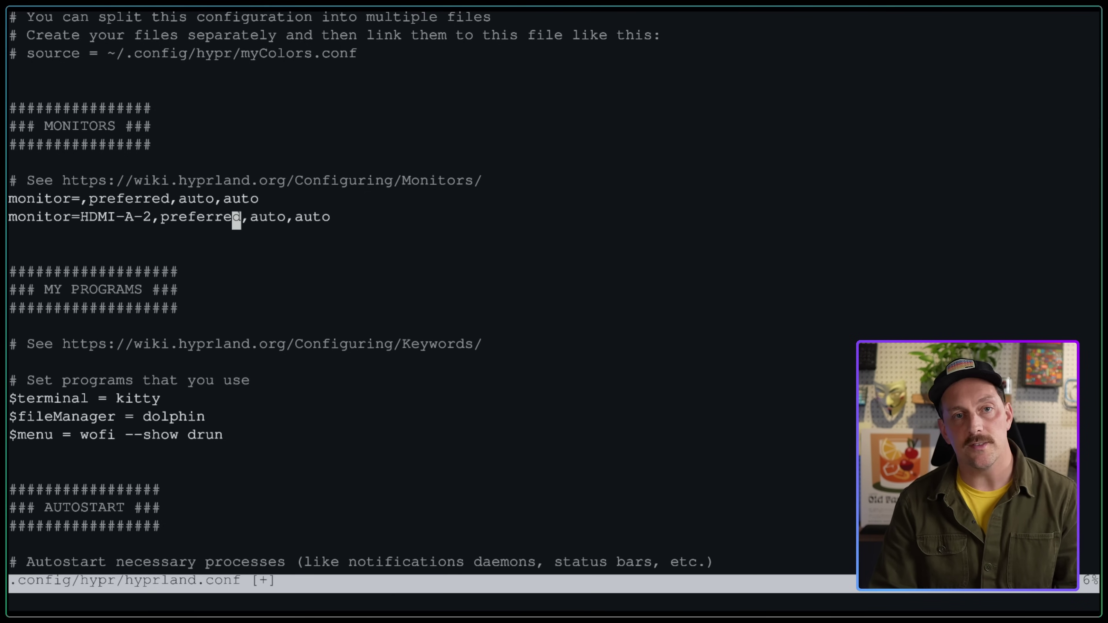
key(l)
key(l)
key(l)
key(l)
key(l)
key(l)
key(l)
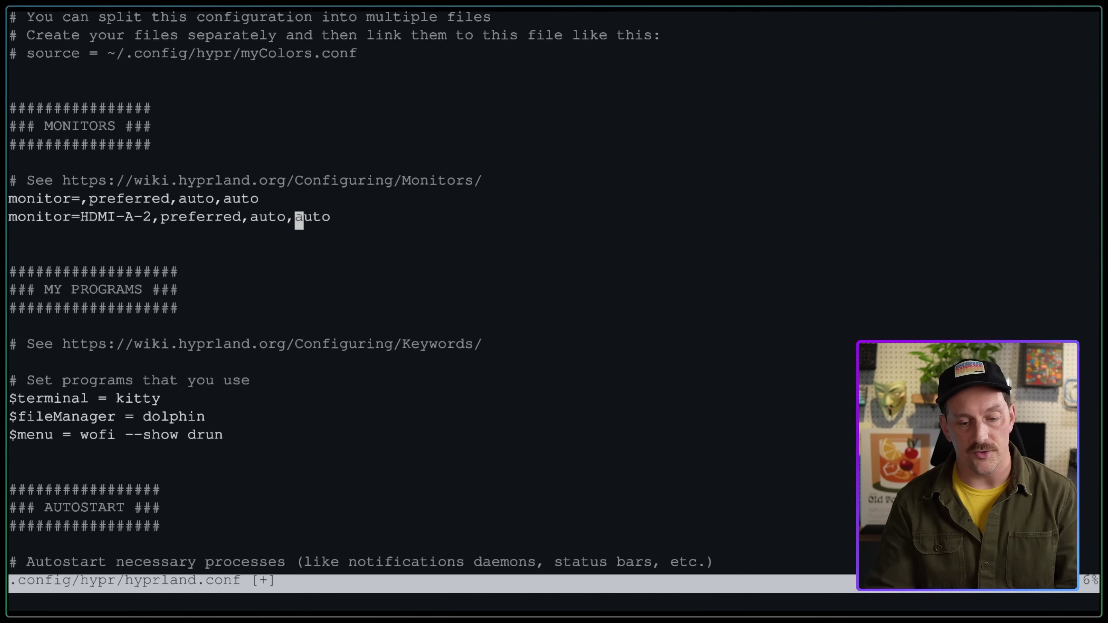
text(cw1.6)
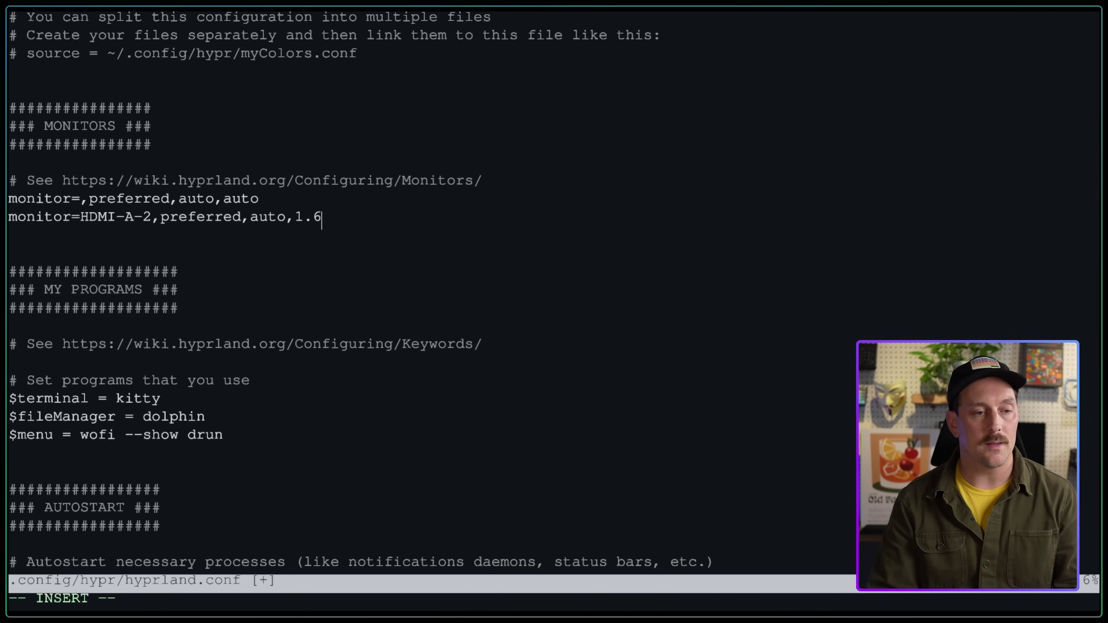
key(Escape)
text(:w)
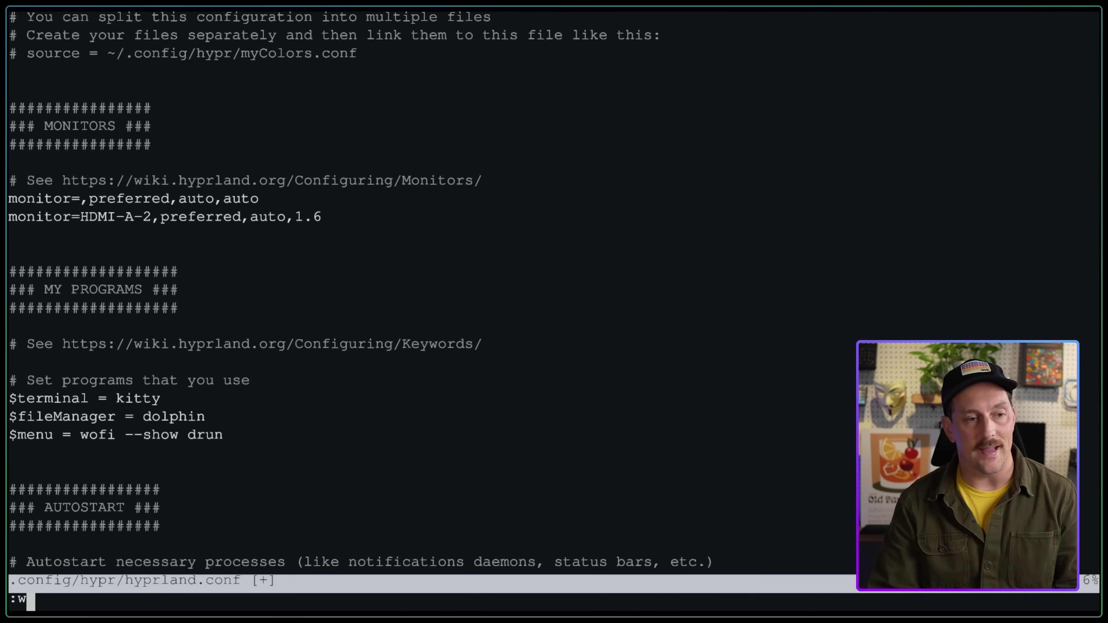
key(Return)
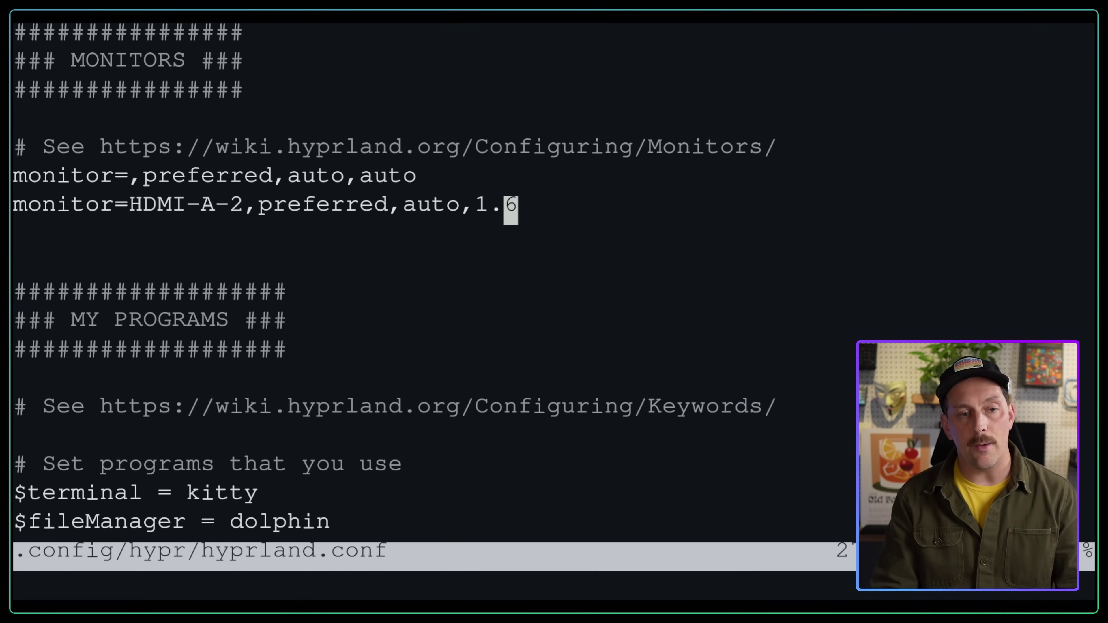
Return to the beginning of hyprland.conf, save the file and quit Neovim.
key(Home)
key(Up)
key(Up)
text(:0)
key(Return)
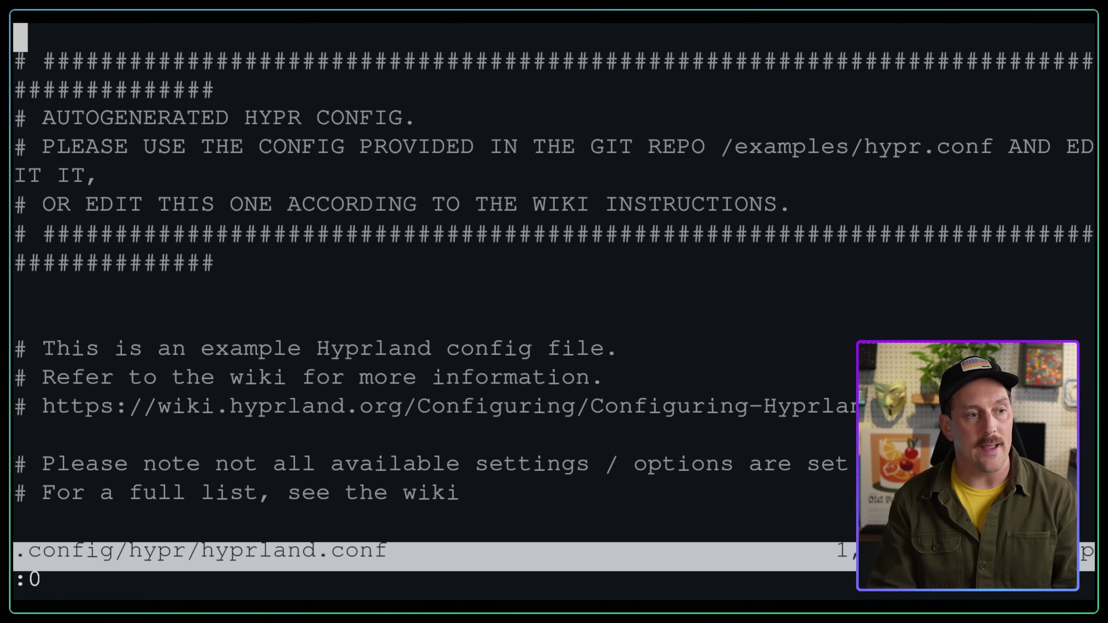
text(j)
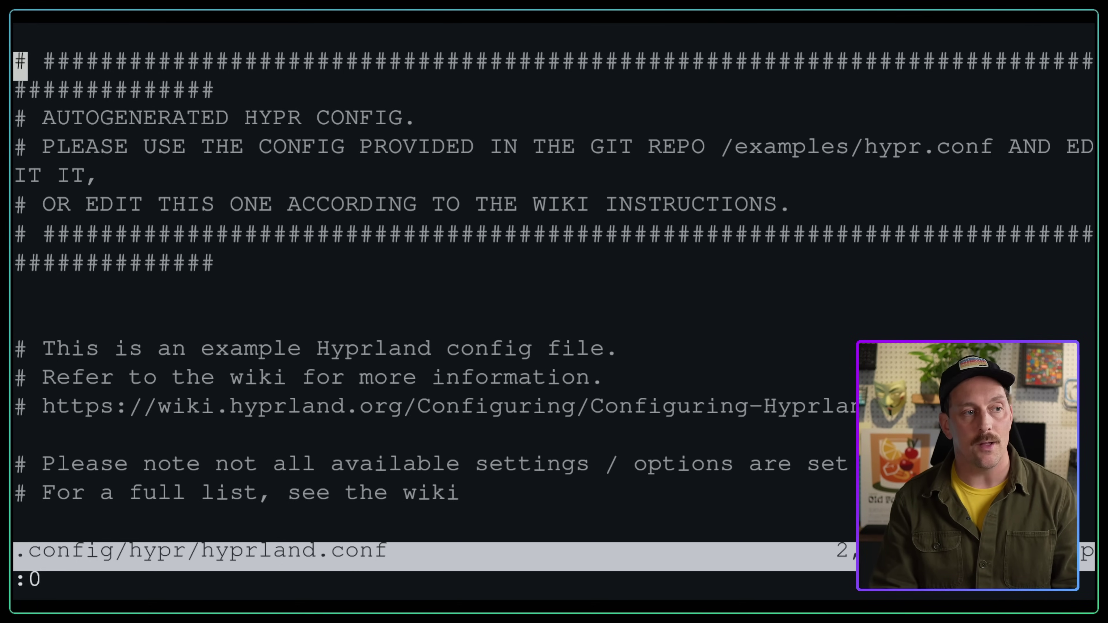
text(:wq)
key(Return)
Discard the recalled nvim command at the prompt and close the terminal with exit.
key(Up)
key(Home)
key(Delete)
text(e)
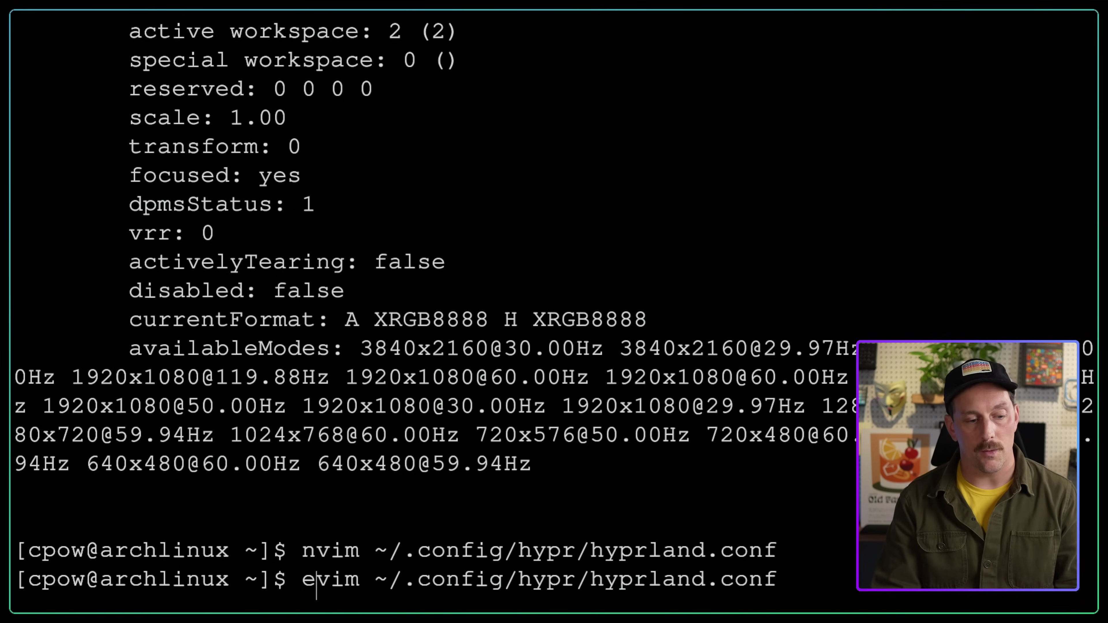
key(ctrl+c)
key(ctrl+c)
key(ctrl+c)
text(exit)
key(Return)
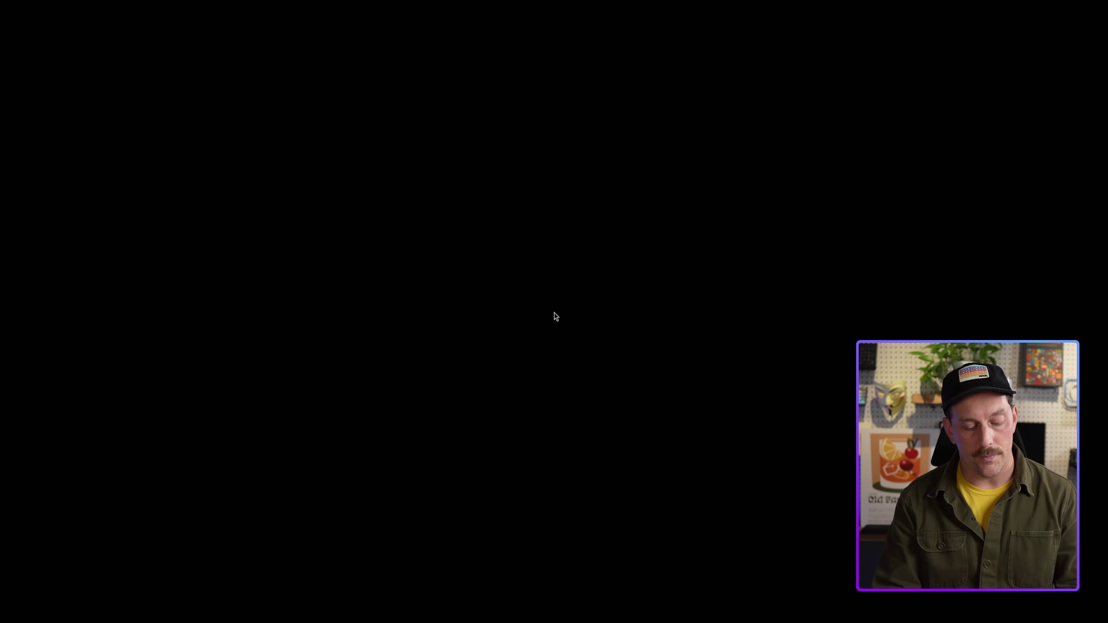
Open a new terminal window and enlarge its font to a readable size.
key(super+Return)
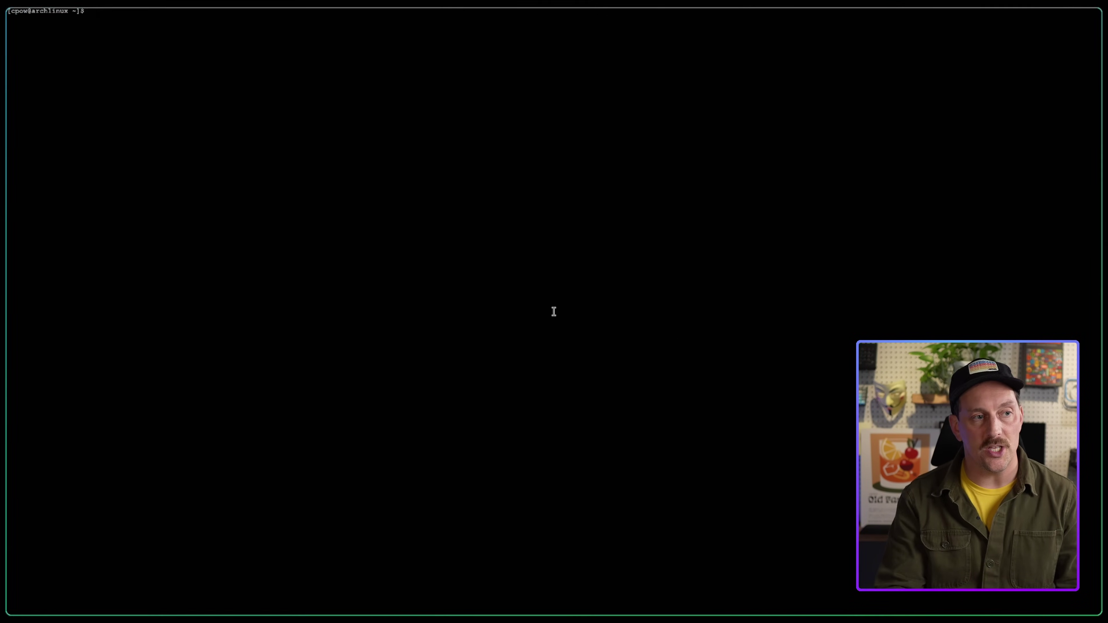
key(Return)
key(Return)
key(Return)
key(Return)
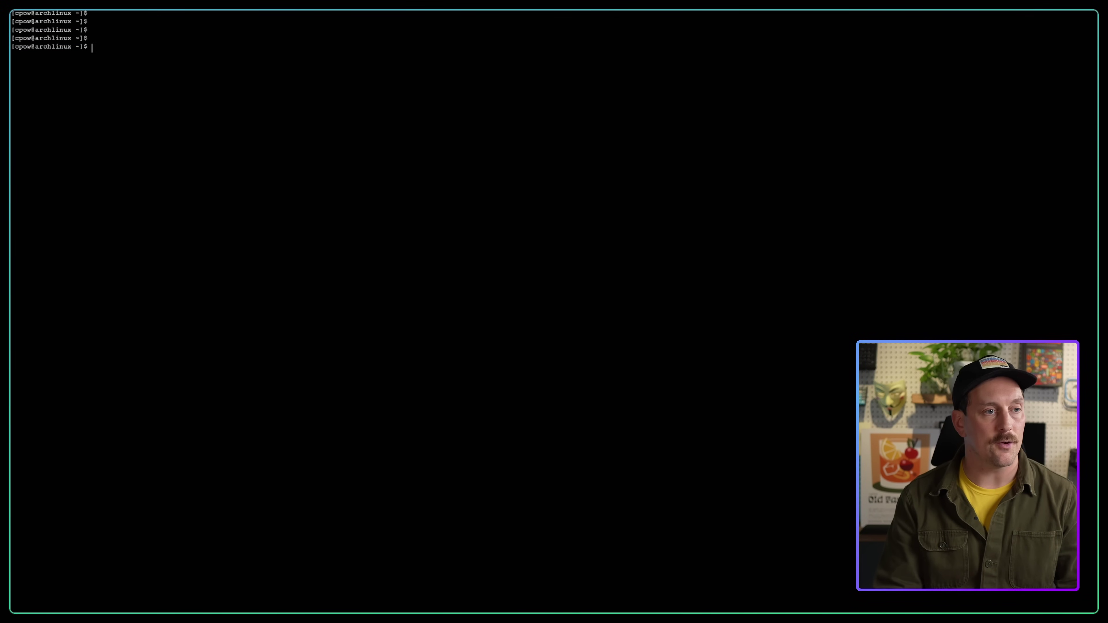
key(ctrl+plus)
key(ctrl+plus)
key(ctrl+plus)
key(ctrl+plus)
key(Return)
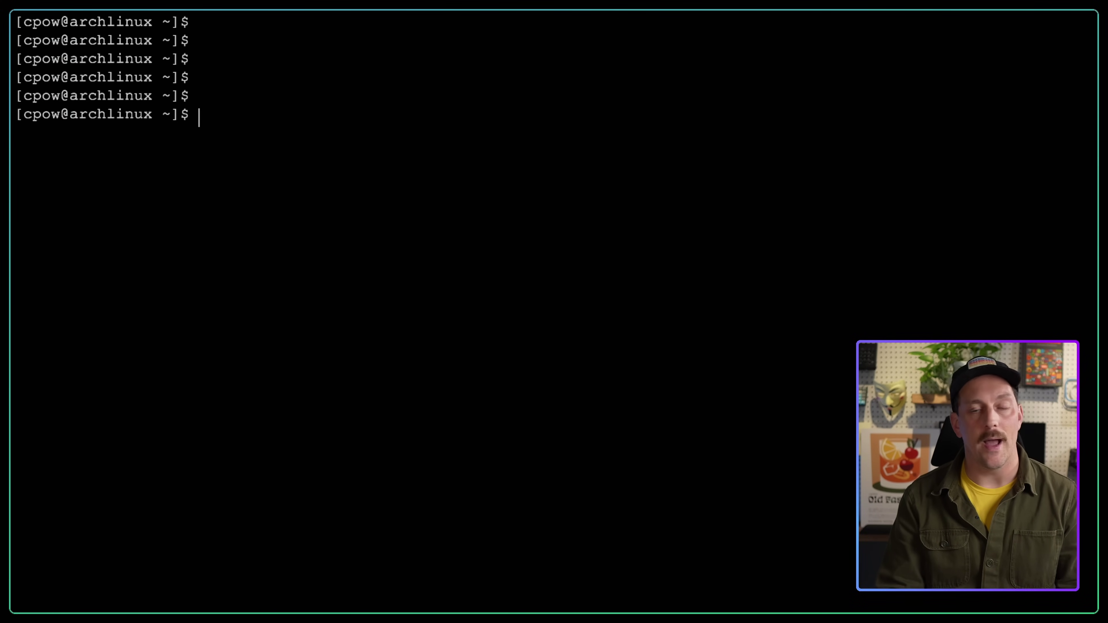
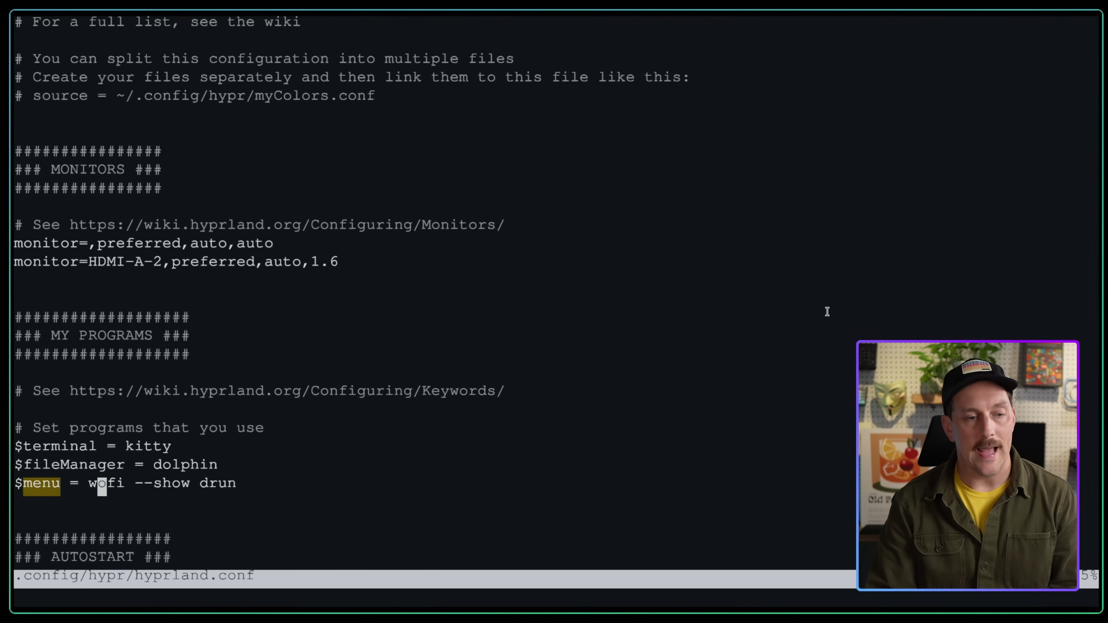
Find the next occurrence of menu in hyprland.conf and examine the bind = $mainMod, R, exec, $menu line under KEYBINDINGS.
key(h)
key(h)
key(h)
key(n)
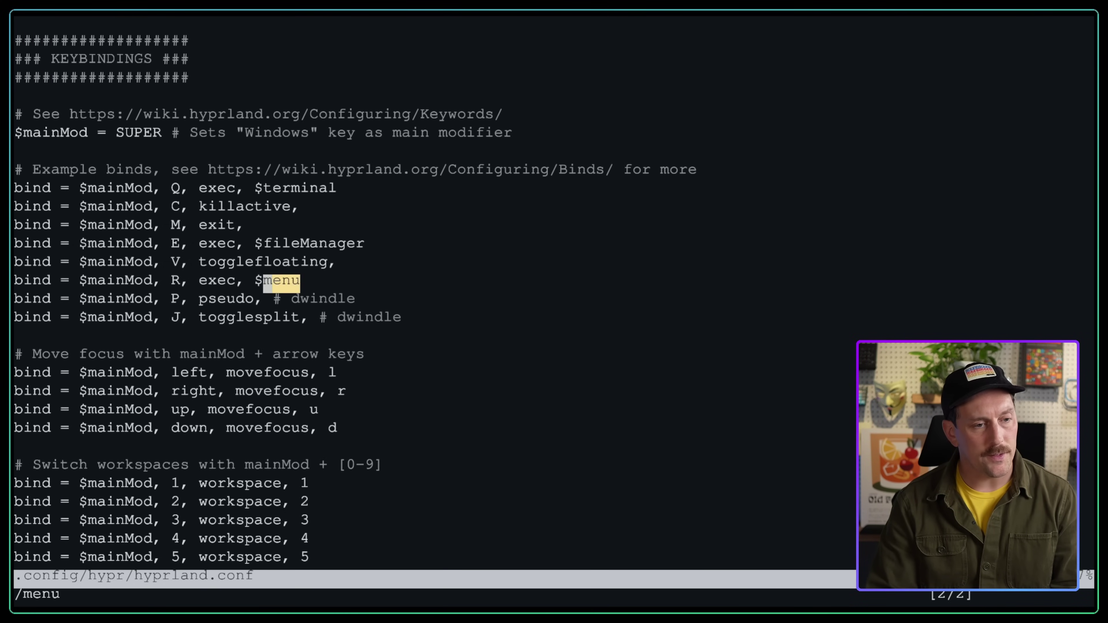
key(h)
key(h)
key(h)
key(h)
key(h)
key(h)
key(h)
key(h)
key(h)
key(h)
key(h)
key(h)
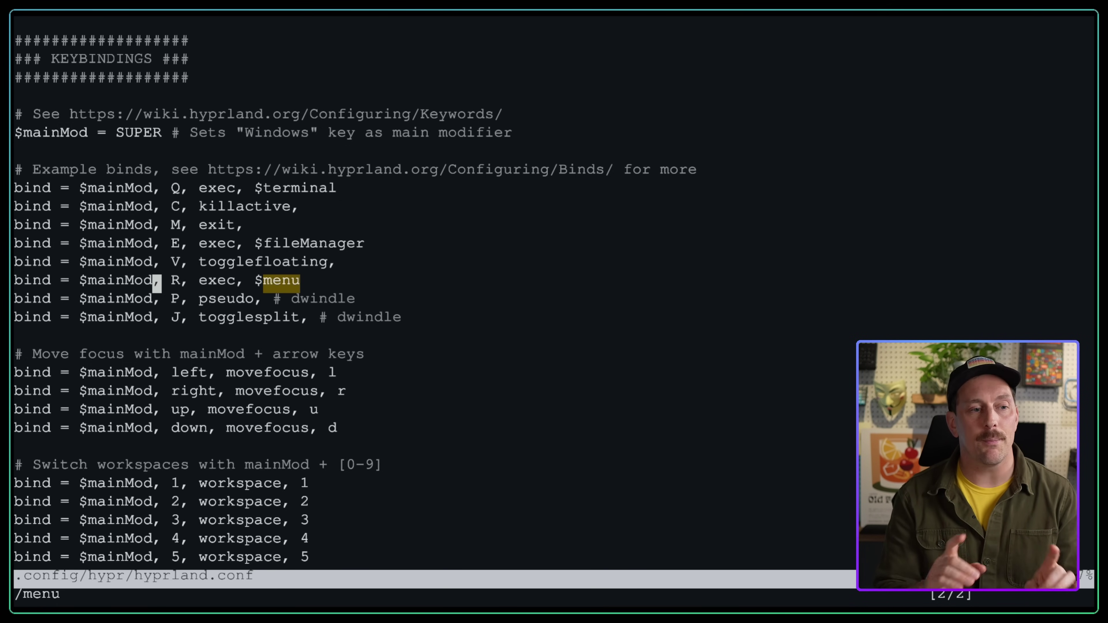
key(shift+v)
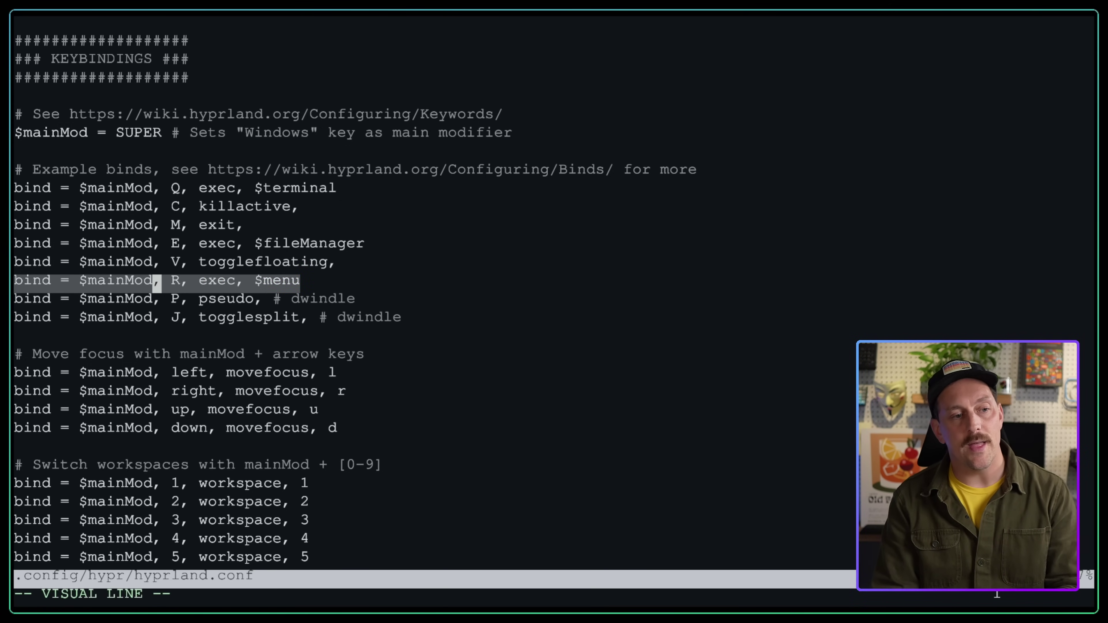
key(Escape)
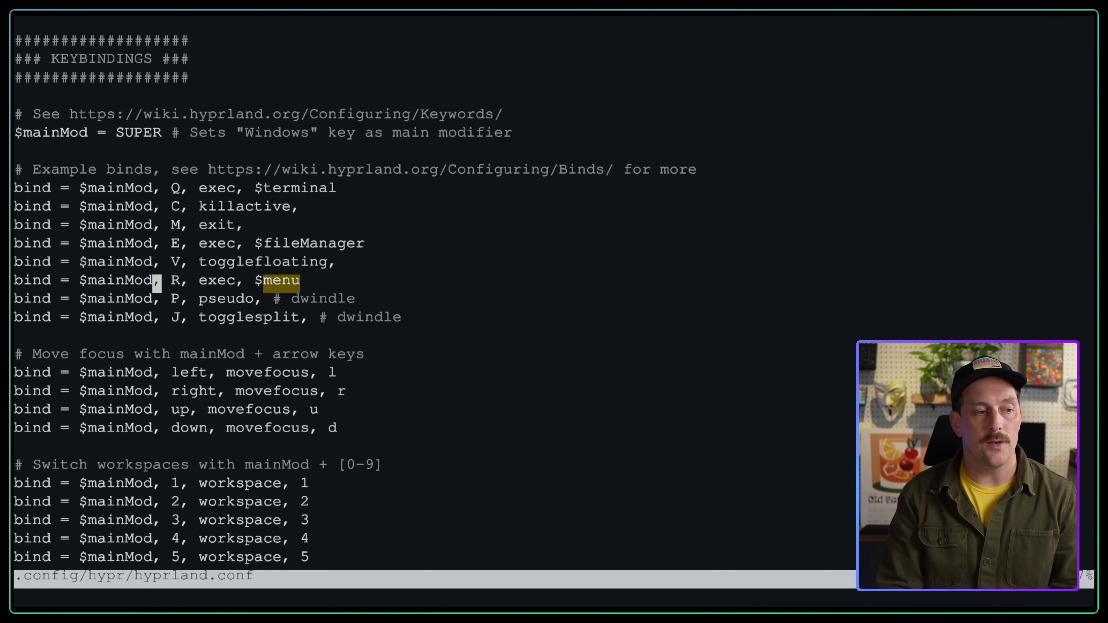
key(shift+v)
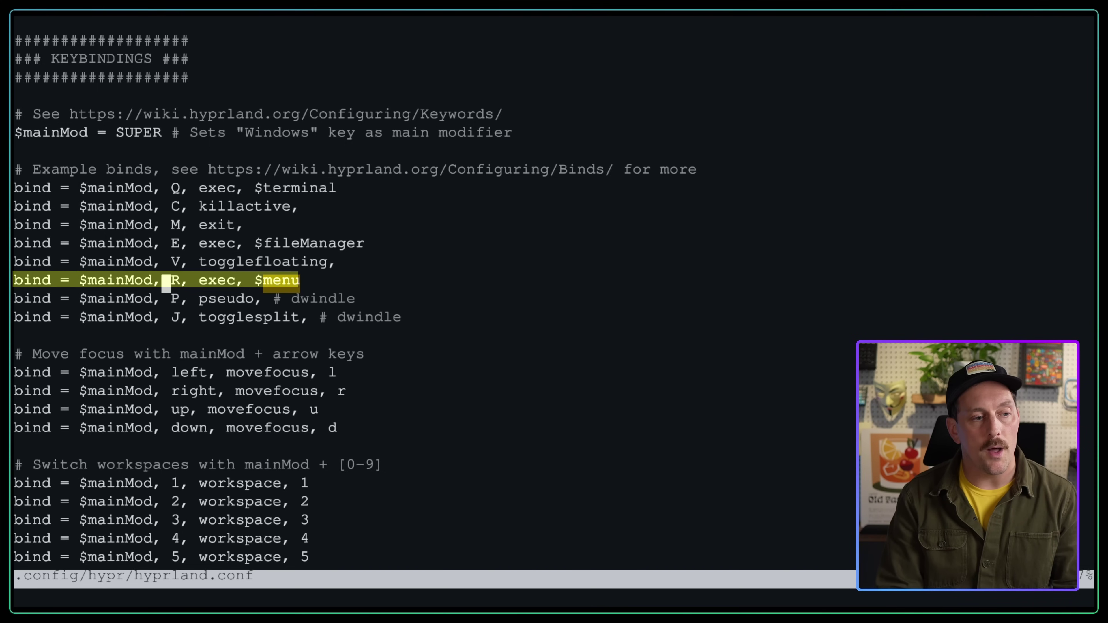
Search backwards for mainMod up to its $mainMod = SUPER definition and clear the search highlighting.
key(h)
key(h)
key(Escape)
key(numbersign)
key(n)
key(n)
key(n)
key(n)
key(n)
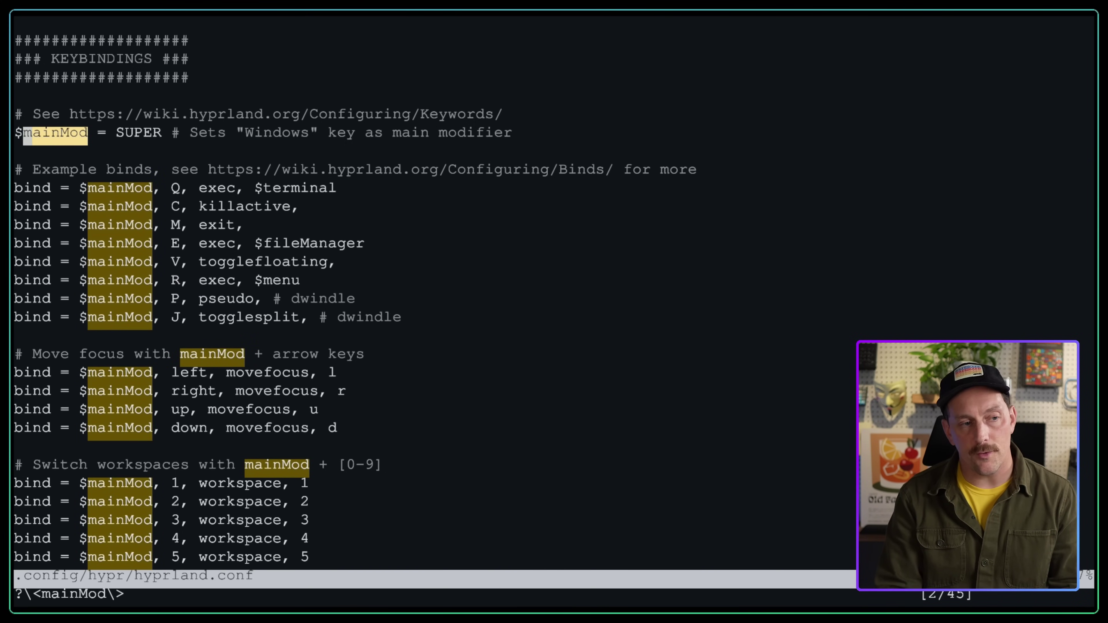
text(:nohlsearch)
key(Return)
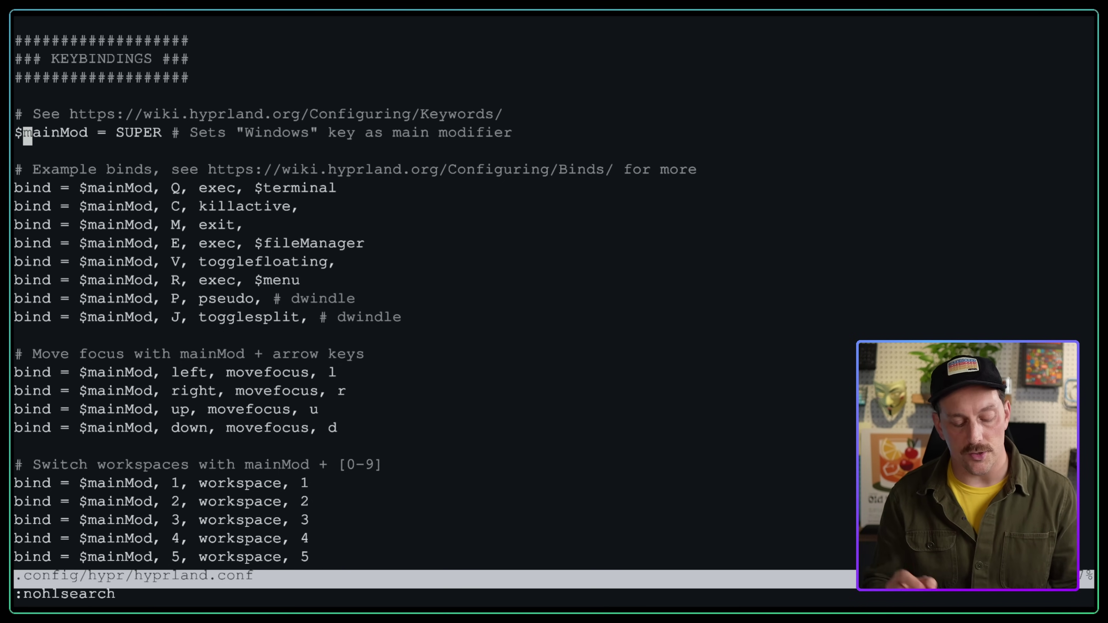
Open the wofi application launcher and launch Zen Browser.
key(super+r)
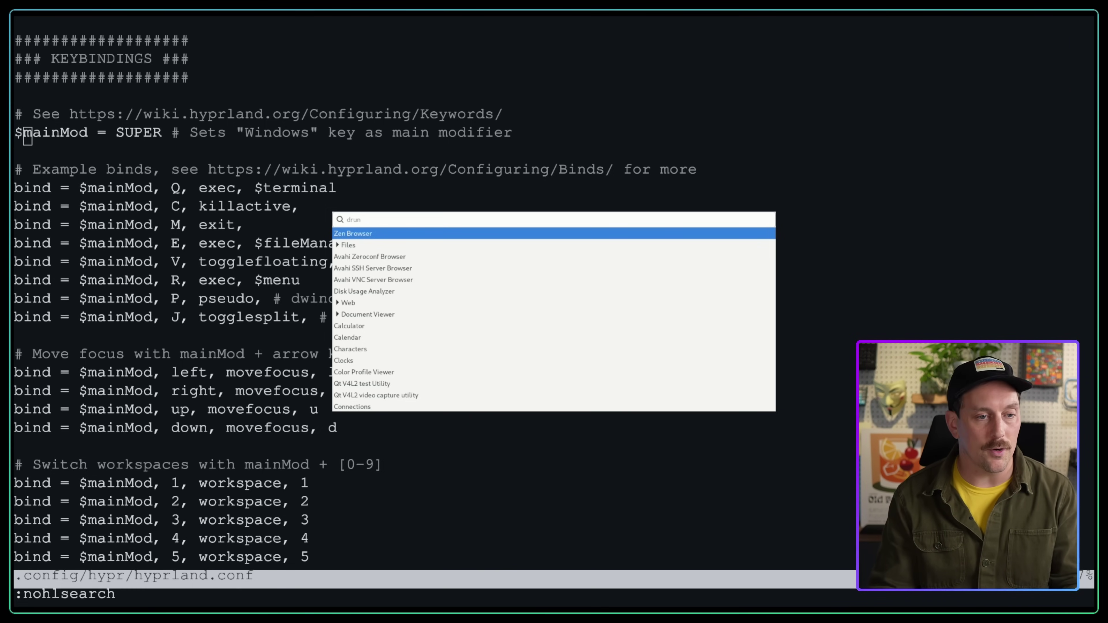
key(Return)
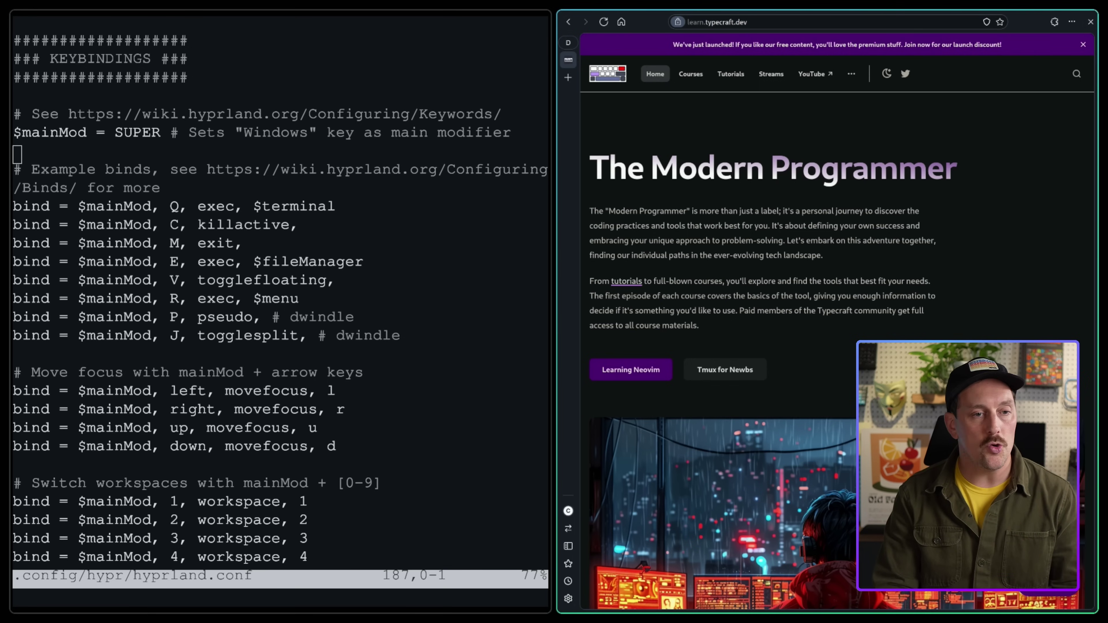
Return to hyprland.conf and search for master to reach the master layout block.
key(j)
key(j)
text(k)
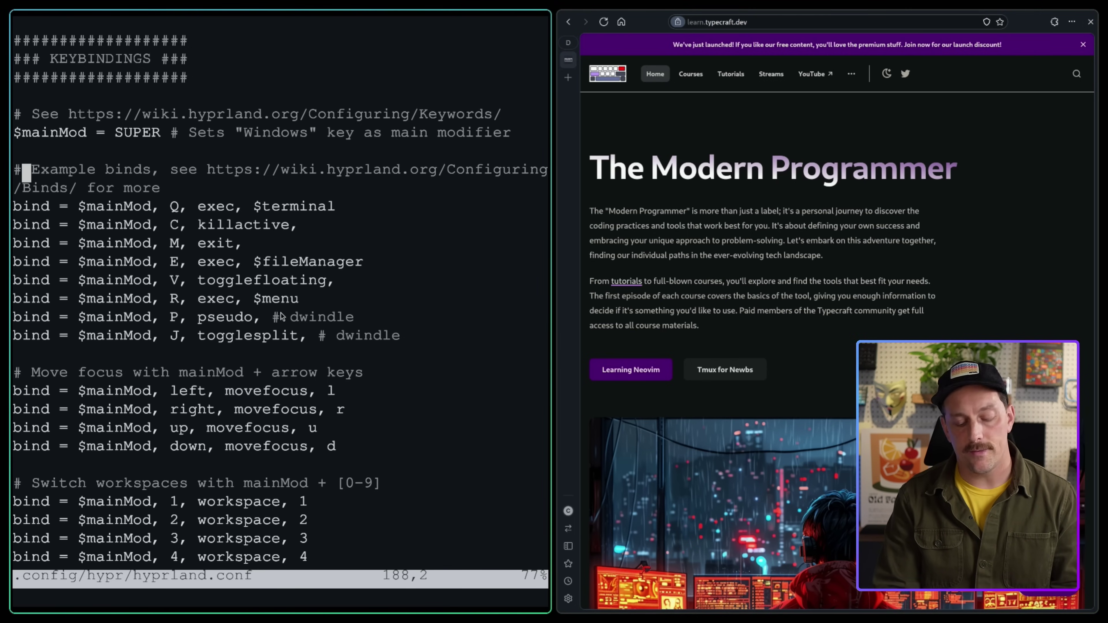
text(/master)
key(Return)
key(k)
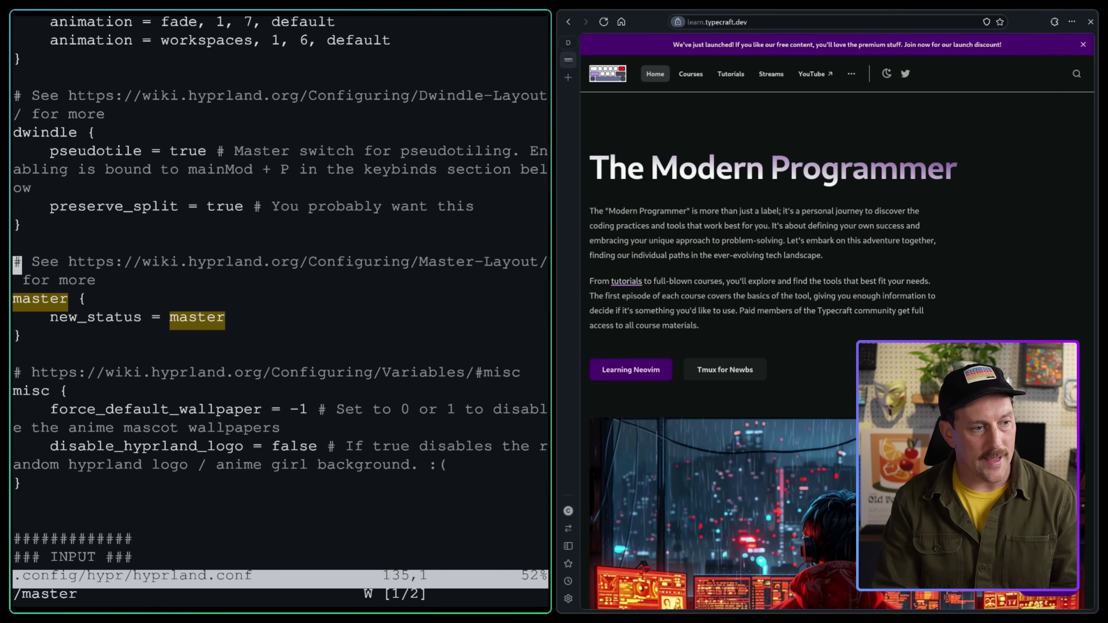
Open three additional terminal windows beside hyprland.conf and the browser to demonstrate the tiling layout.
key(j)
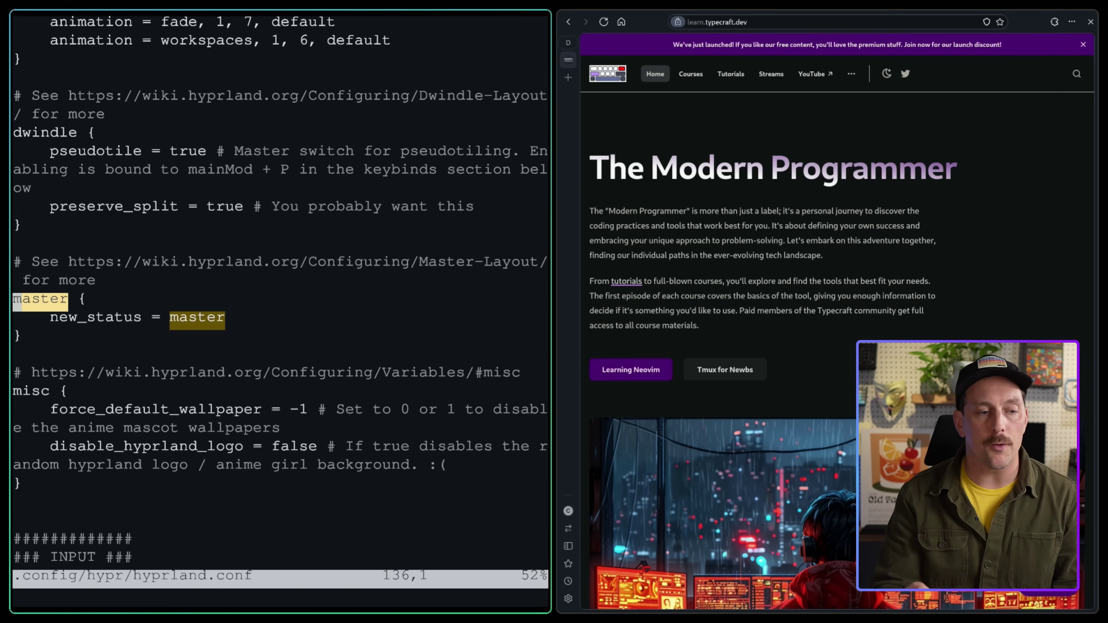
key(super+q)
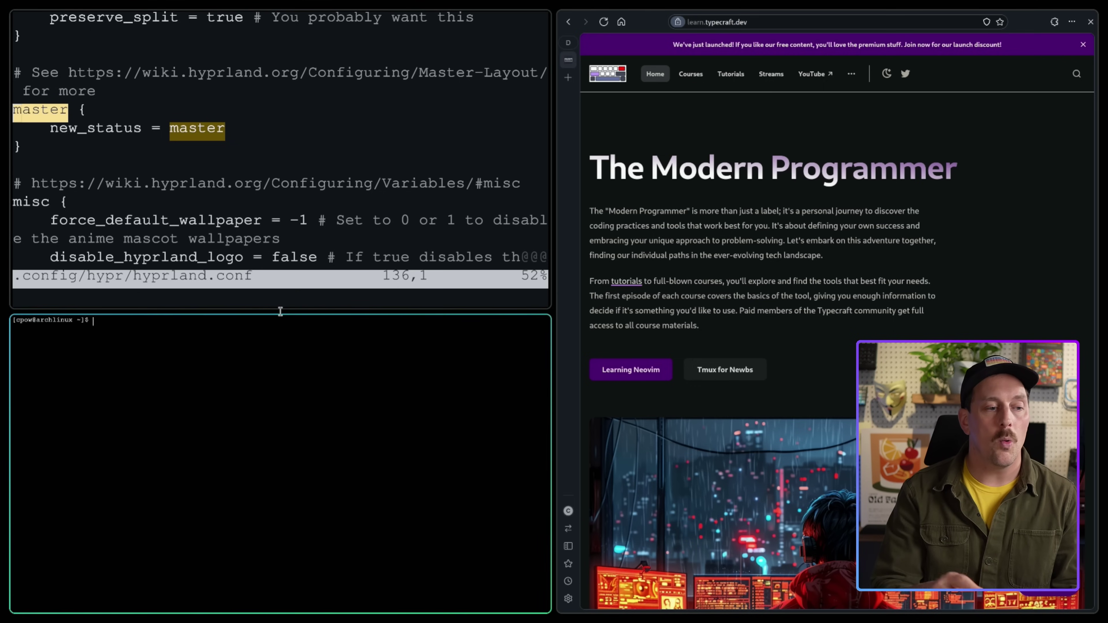
key(super+q)
key(super+q)
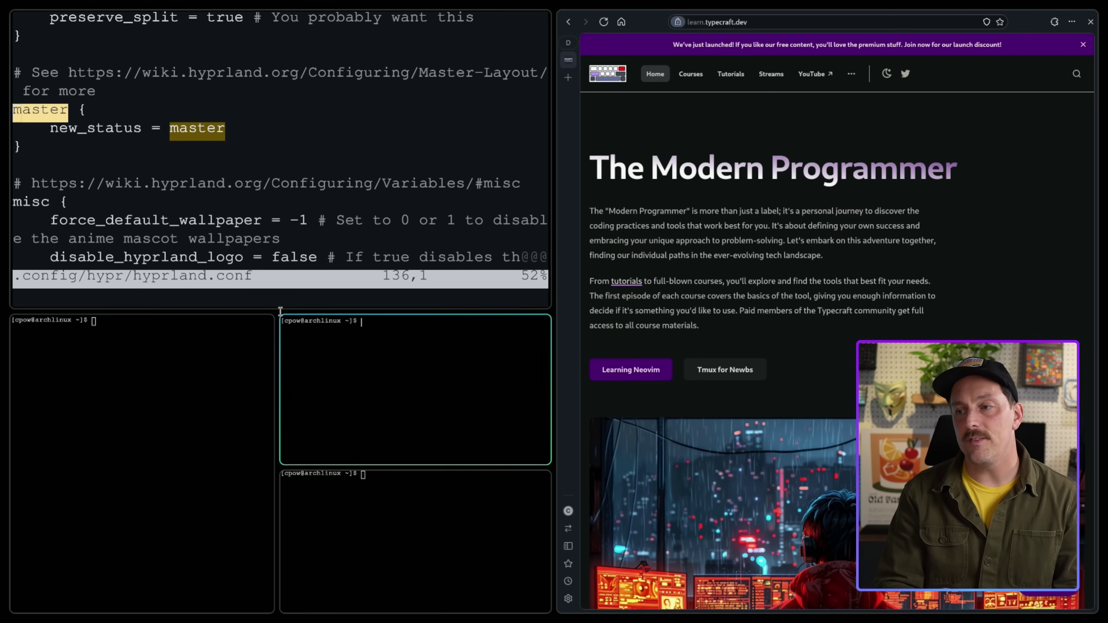
Close the three additional terminal windows with the exit command.
text(exit)
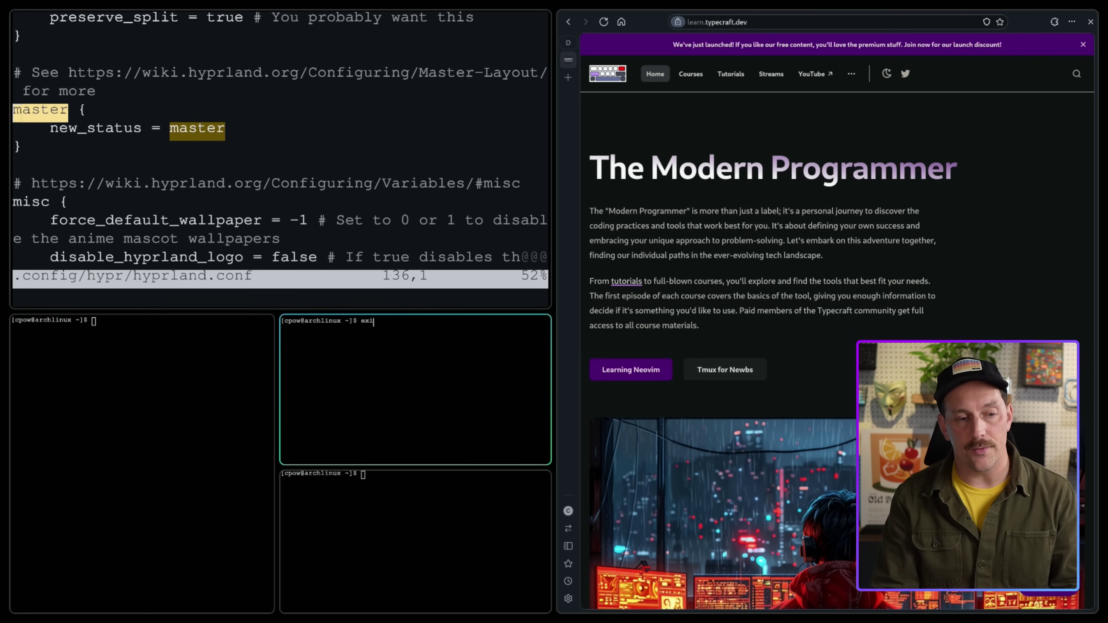
key(Return)
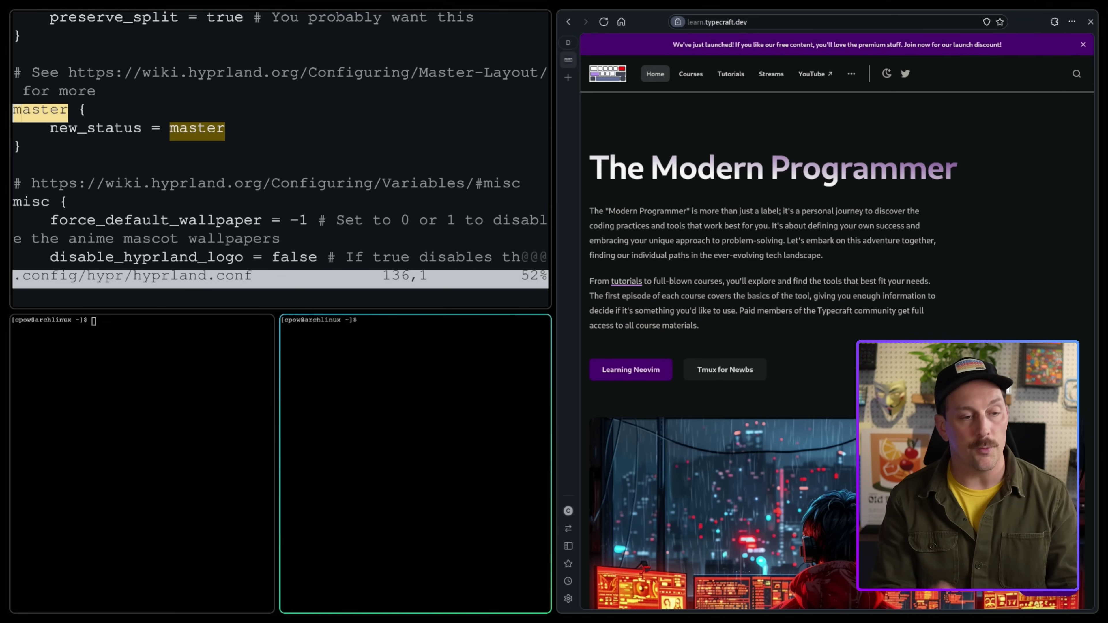
text(exit)
key(Return)
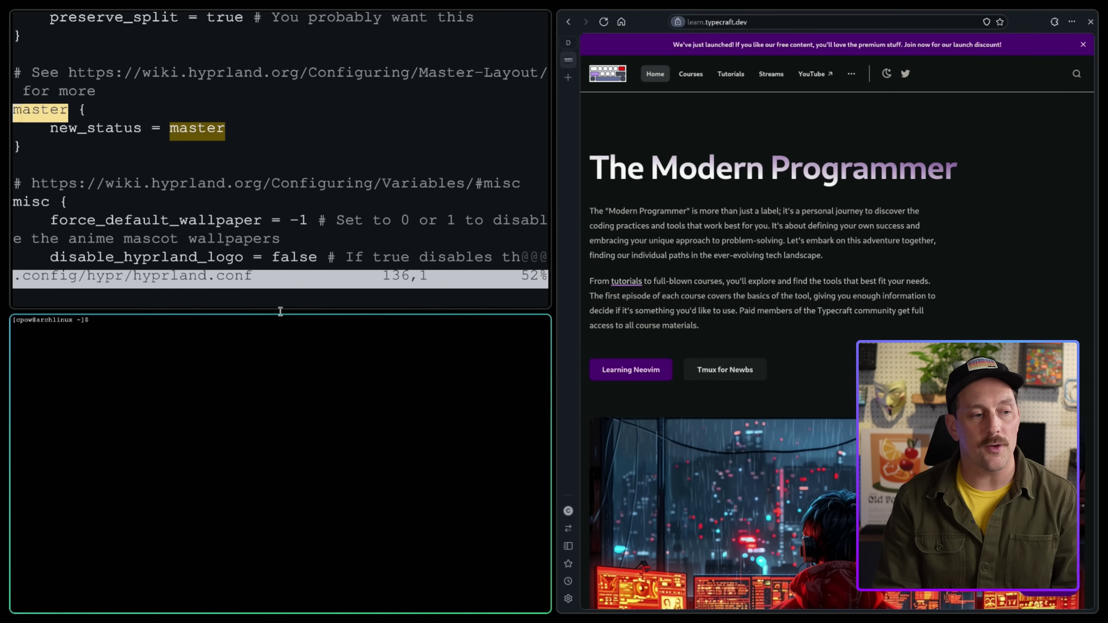
text(exit)
key(Return)
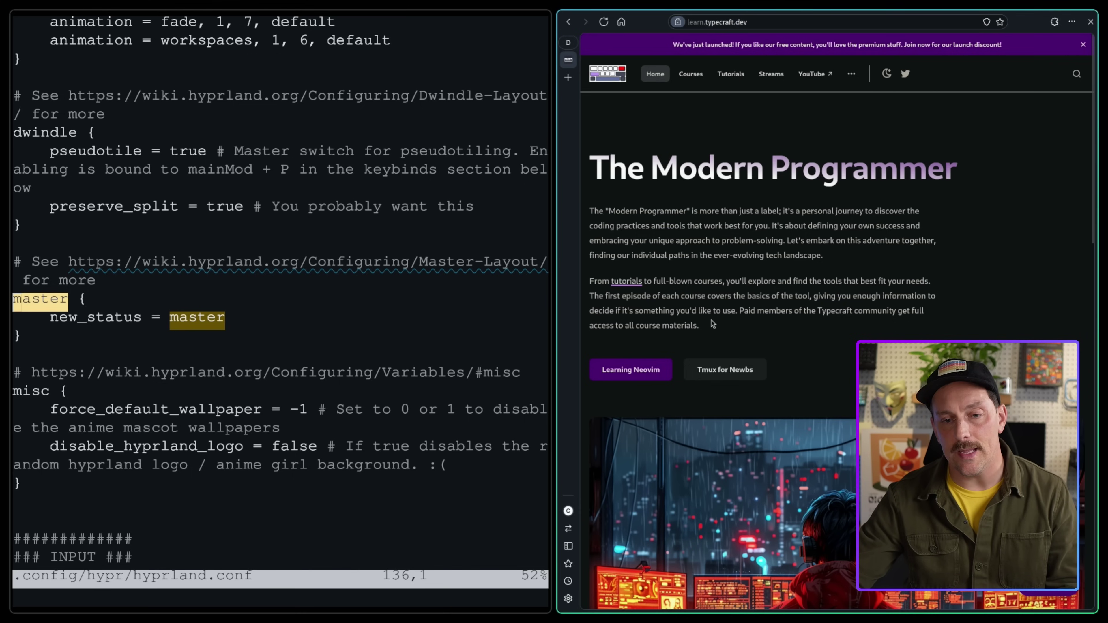
Move the browser window to workspace 2 and return to hyprland.conf on workspace 1.
super+drag(712, 325, 841, 304)
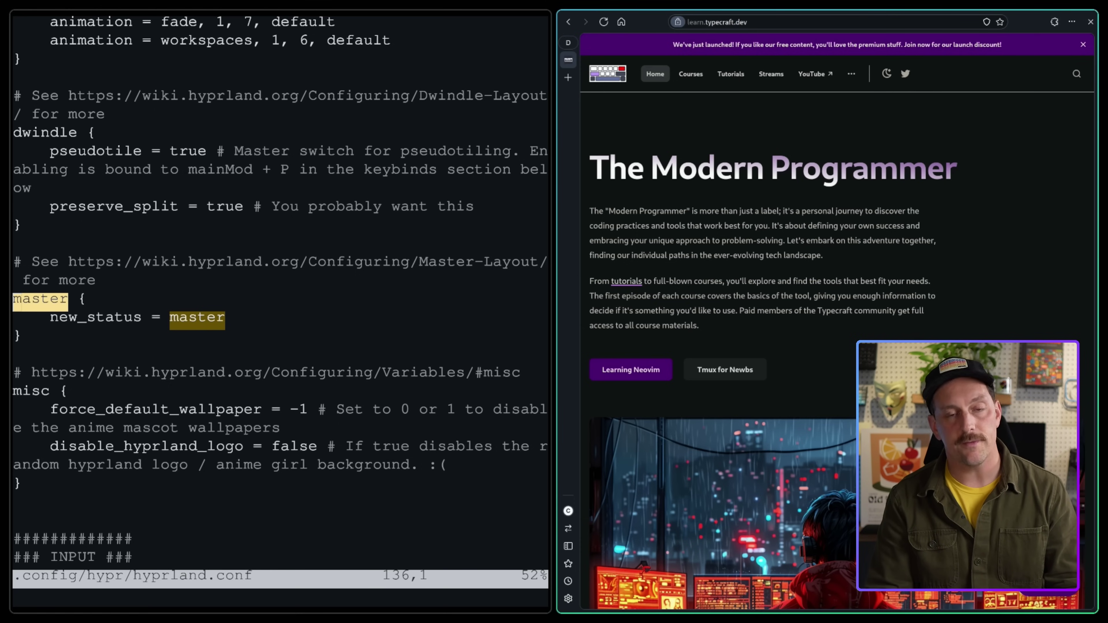
key(super+f)
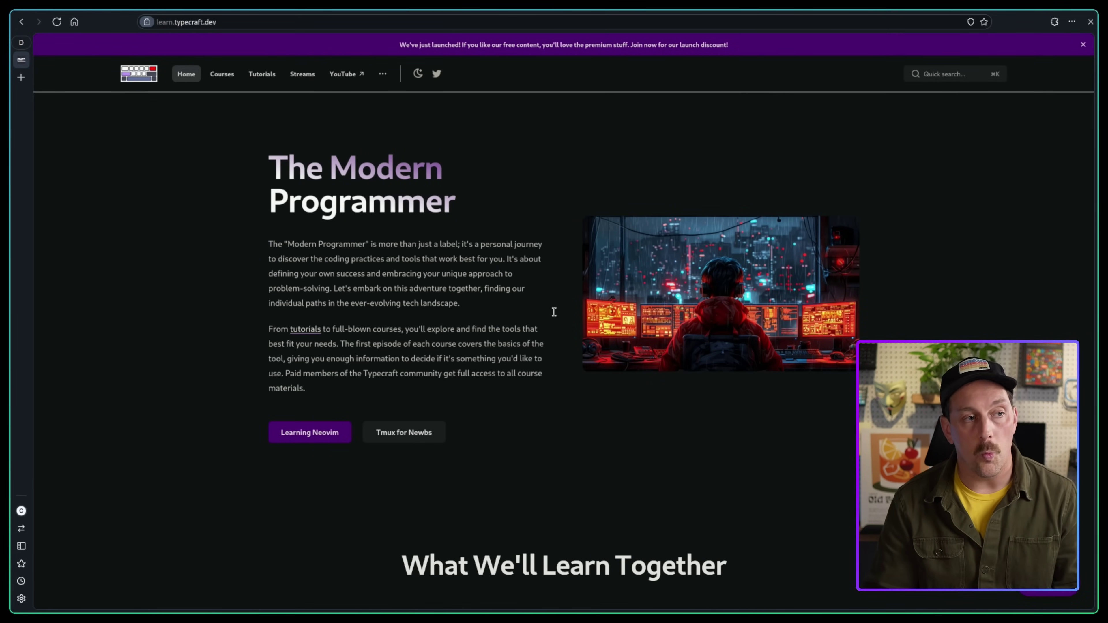
key(super+c)
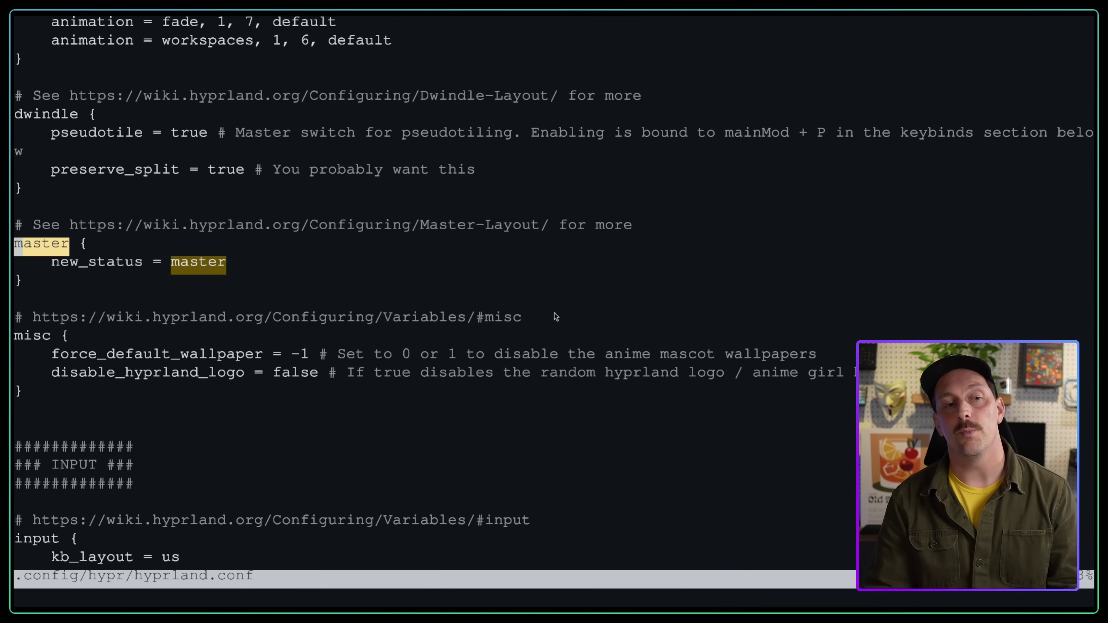
Switch back and forth between workspaces 1 and 2 to compare the editor and browser workspaces.
key(super+2)
key(super+1)
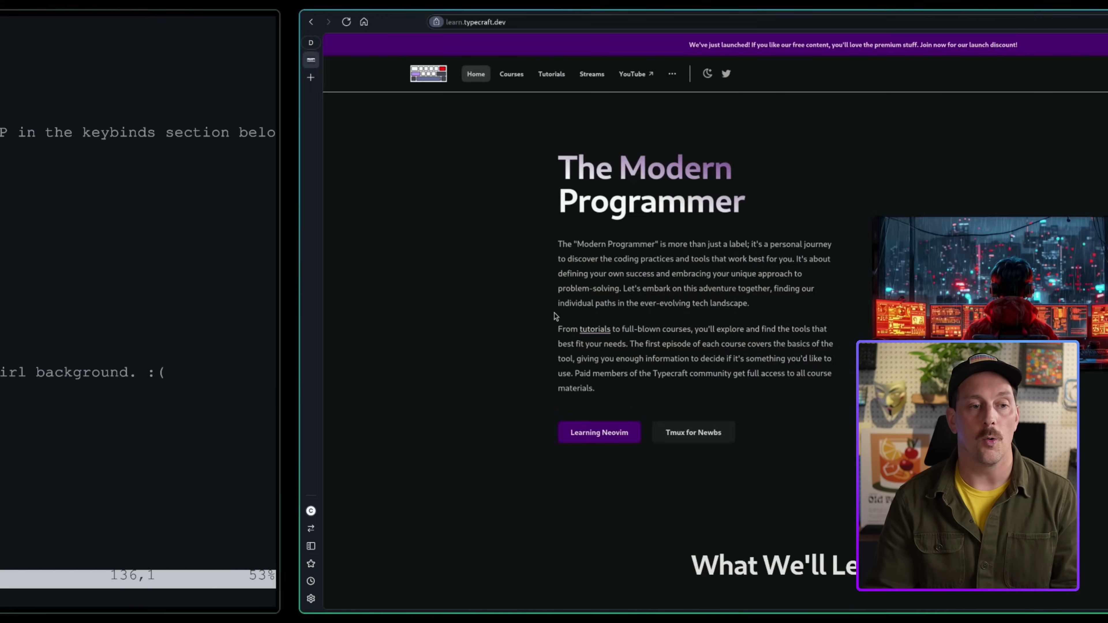
key(super+2)
key(super+1)
key(super+2)
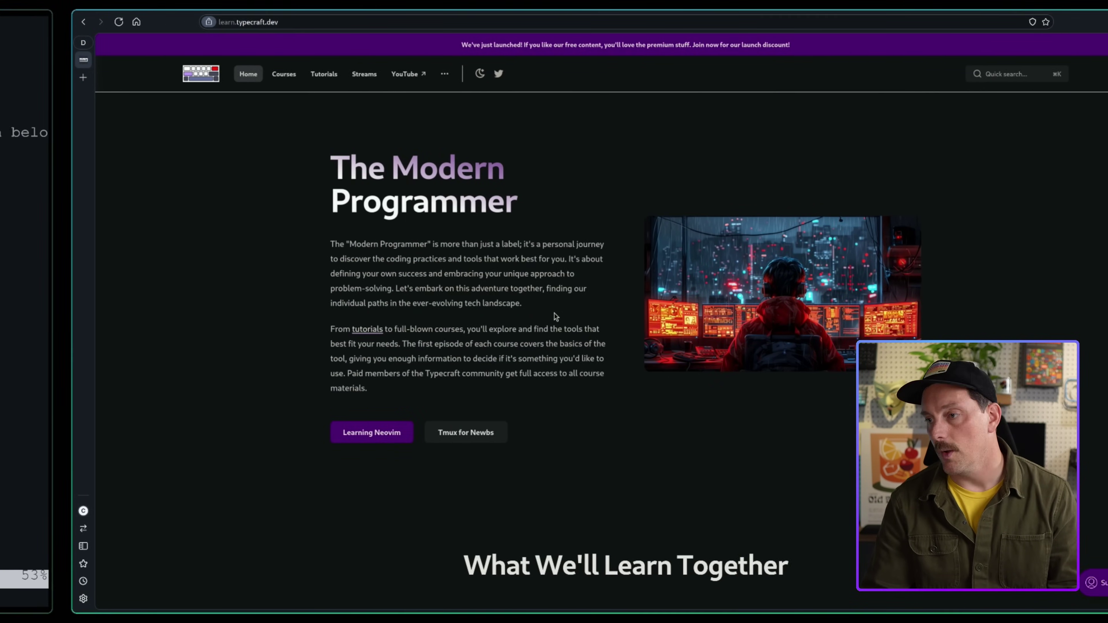
key(super+1)
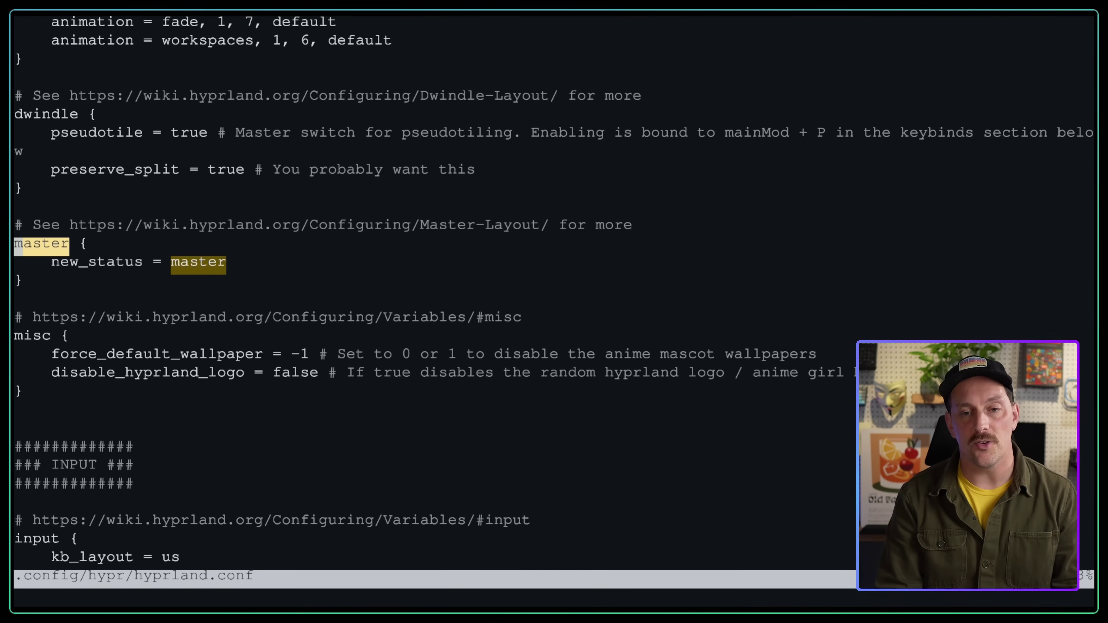
key(super+2)
key(super+1)
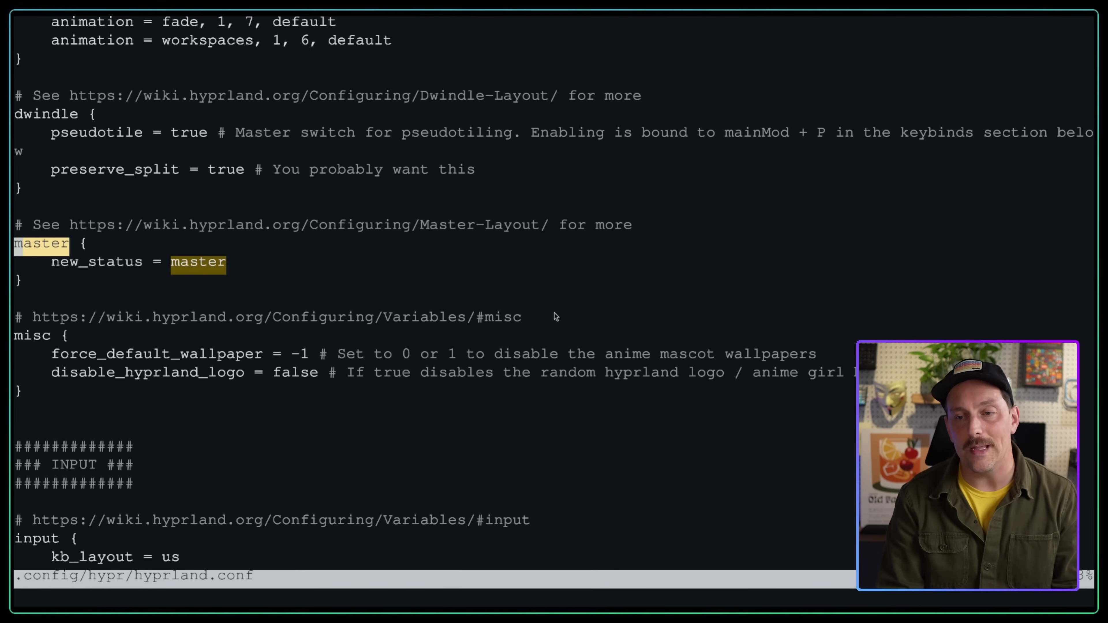
Go to an empty workspace and launch Files from the wofi application launcher.
key(super+2)
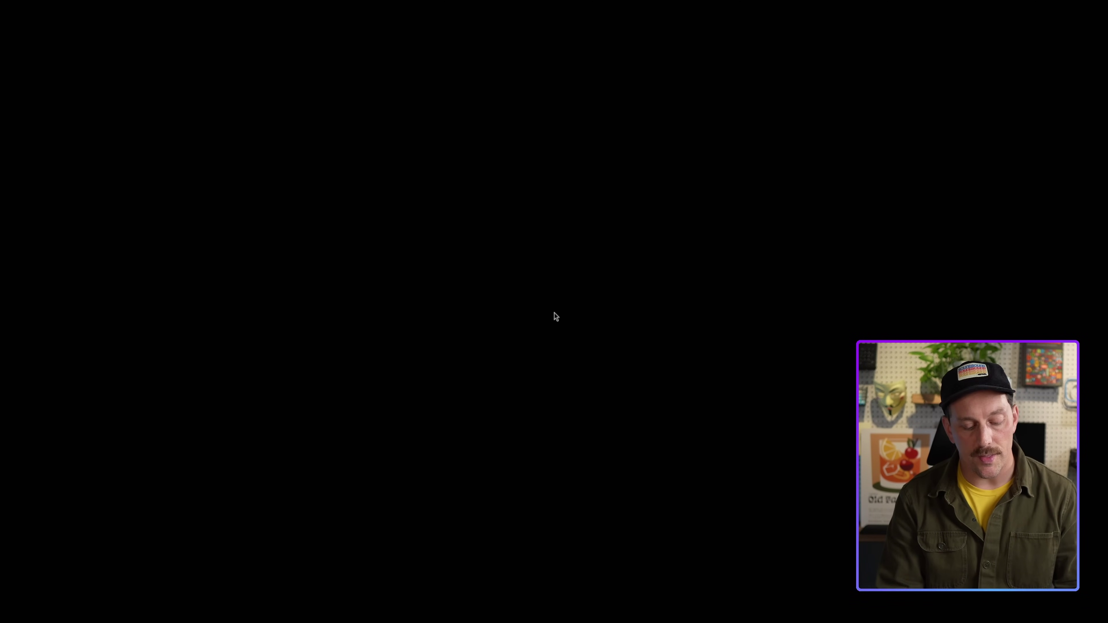
key(super+r)
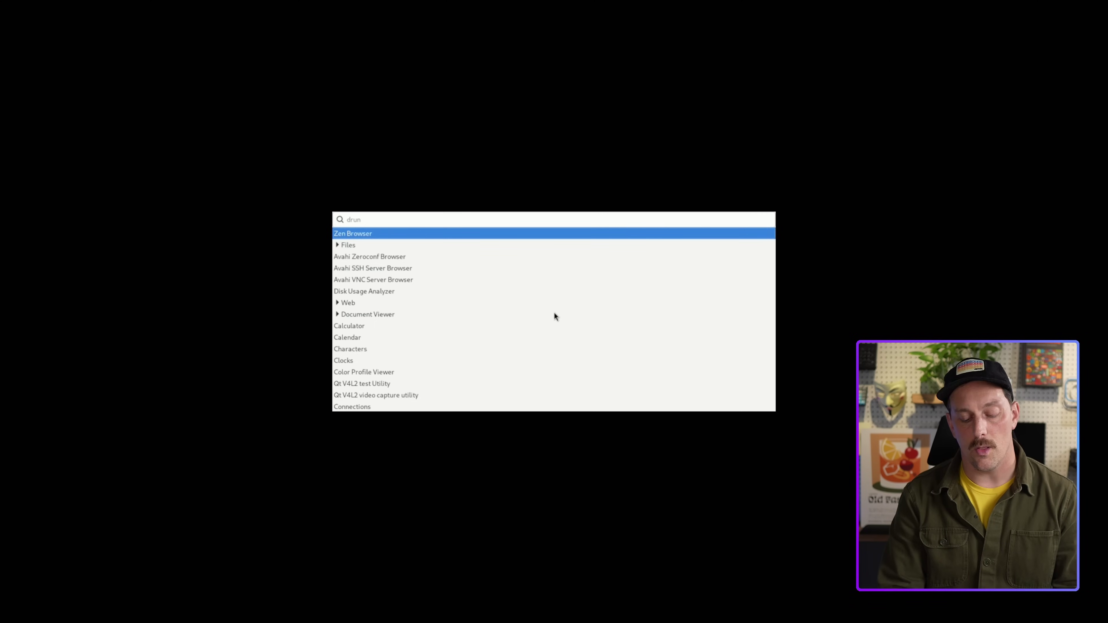
text(files)
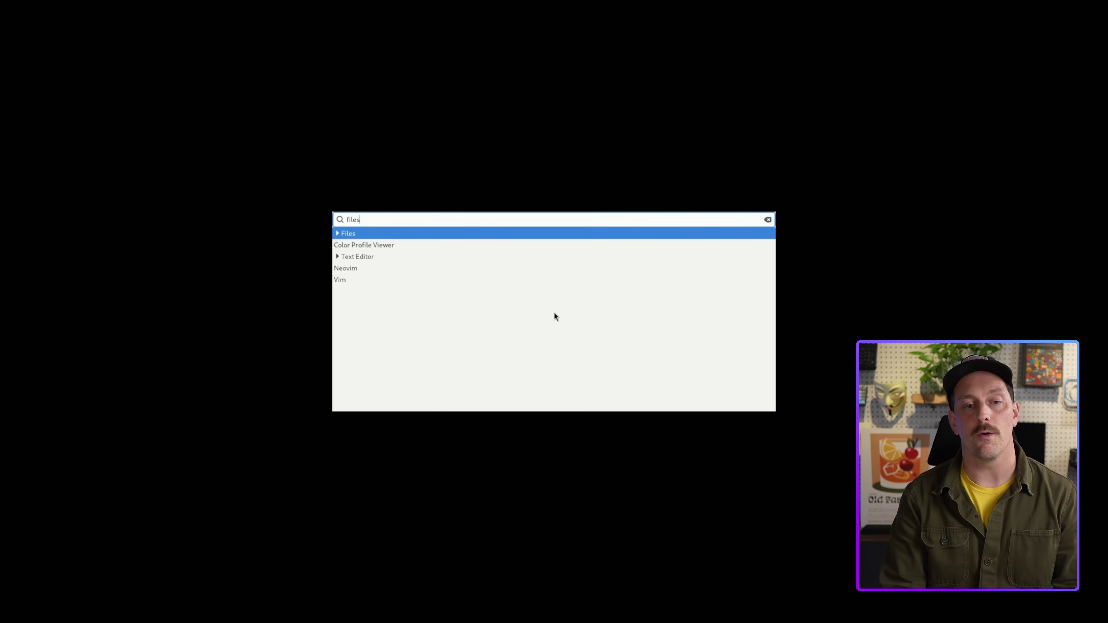
key(Return)
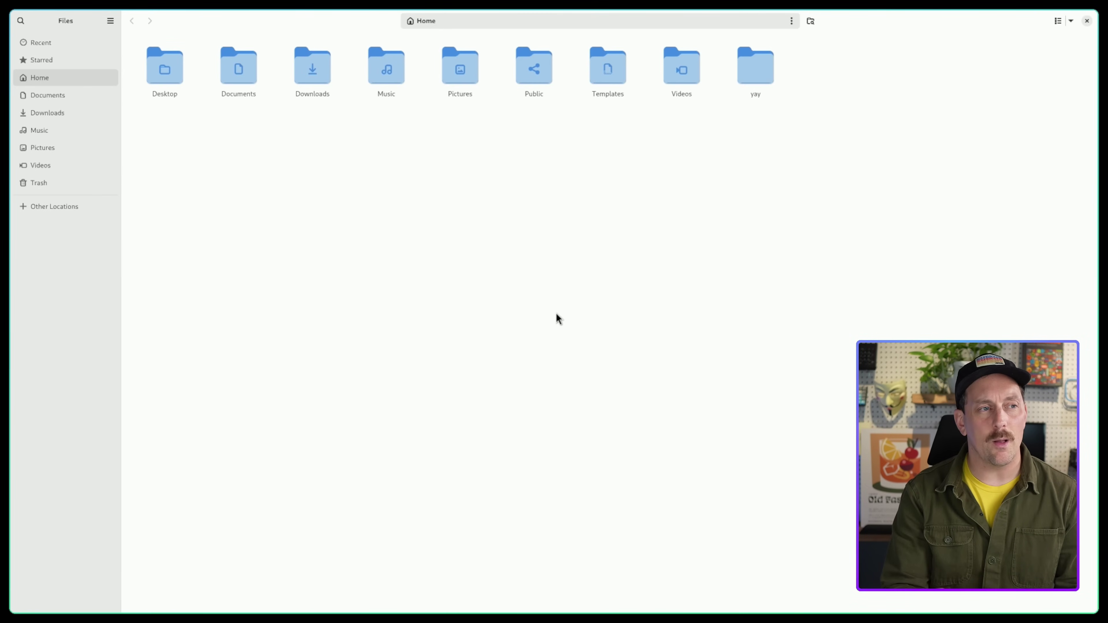
Go back past the browser's workspace to the one with hyprland.conf and quit the editor.
key(alt+Tab)
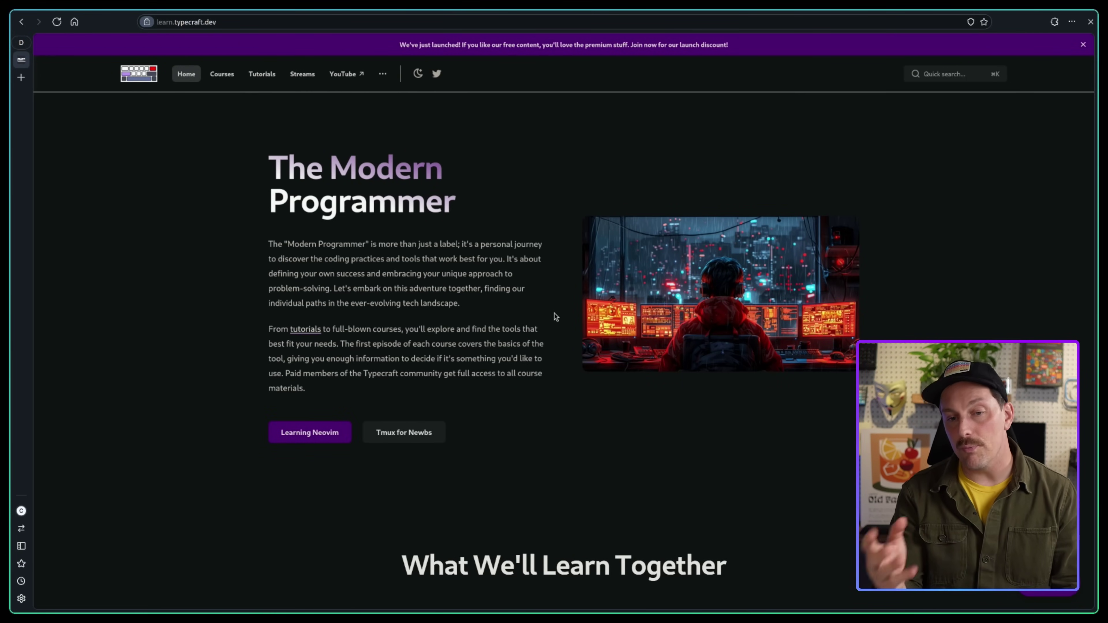
key(alt+Tab)
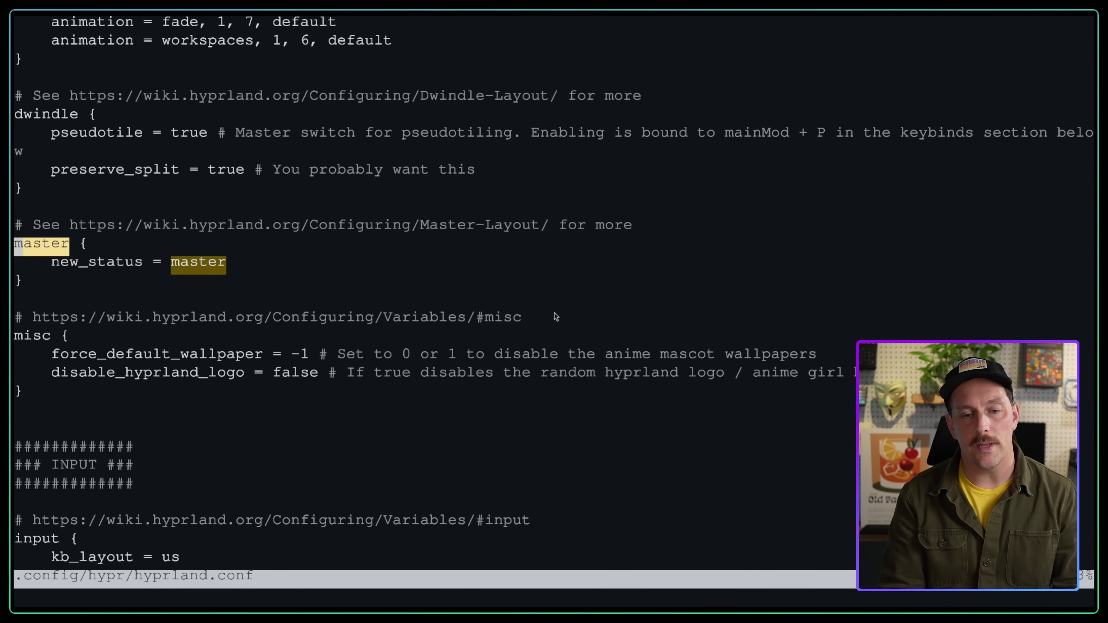
text(:qa)
key(Return)
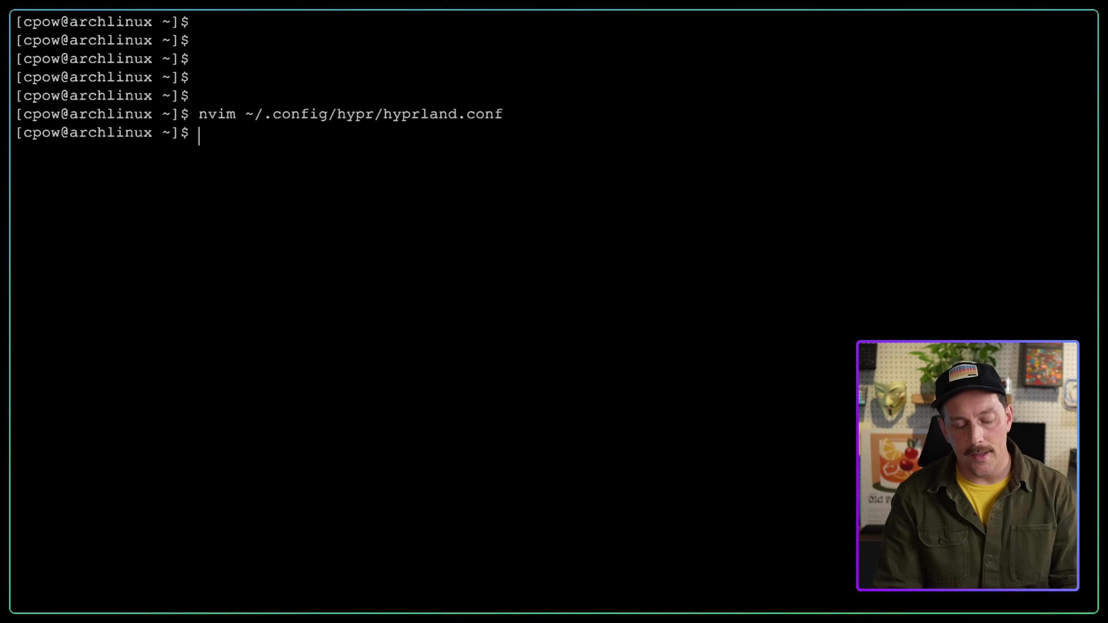
Reopen ~/.config/hypr/hyprland.conf in nvim and search it for waybar.
text(nvim)
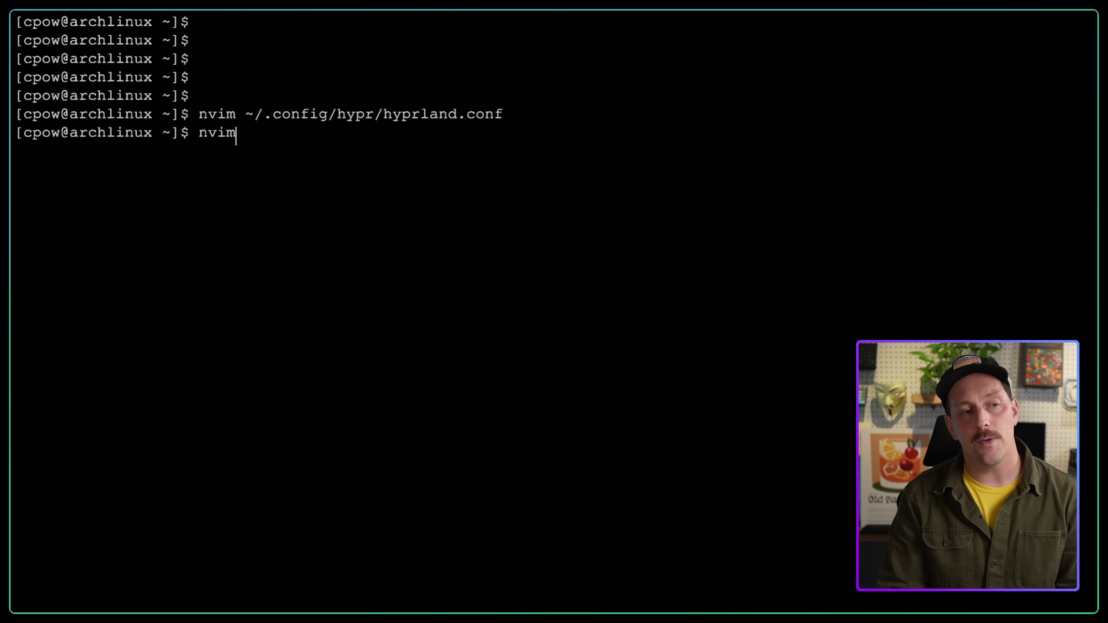
text( ~/.config/)
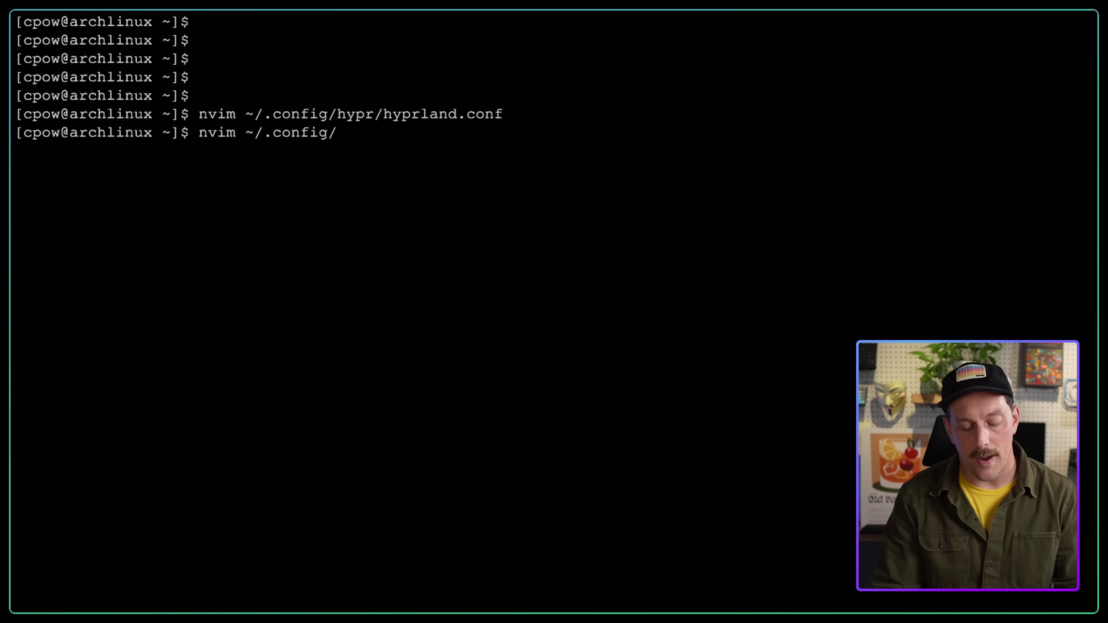
text(hyp)
key(Tab)
text(hyp)
key(Tab)
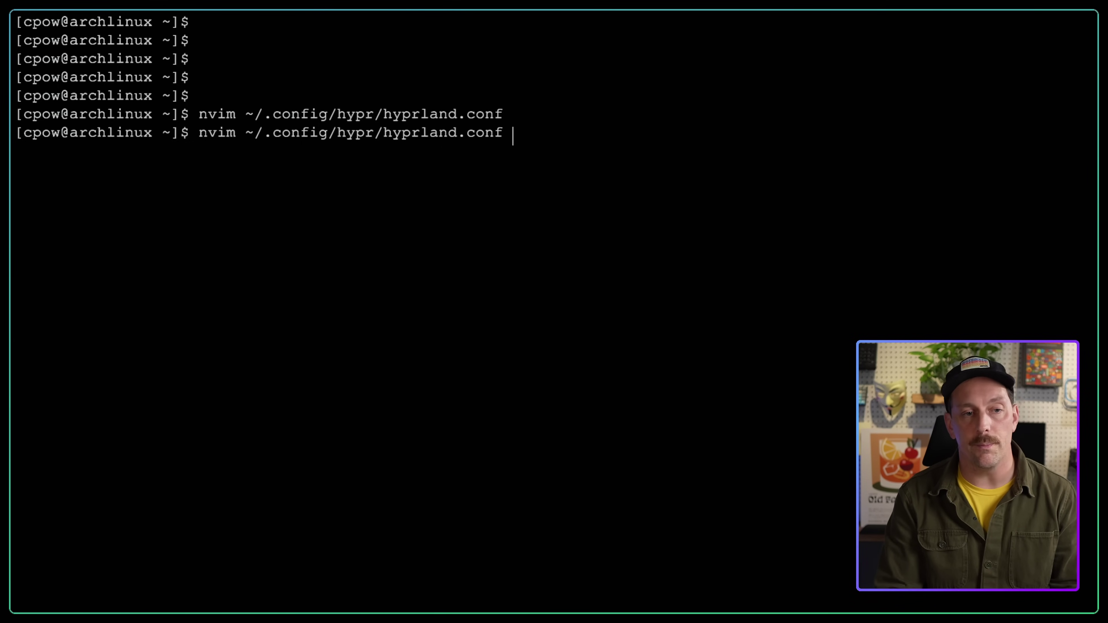
key(Return)
text(/waybar)
key(Return)
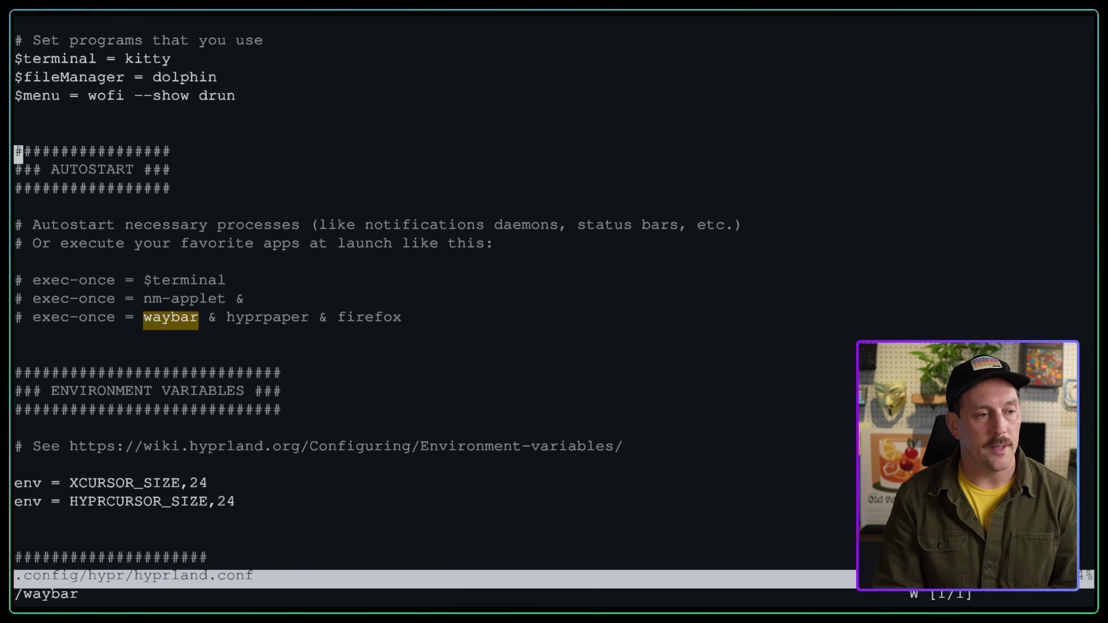
Highlight the AUTOSTART heading and the first comment line below it, and clear the selection.
key(shift+v)
key(j)
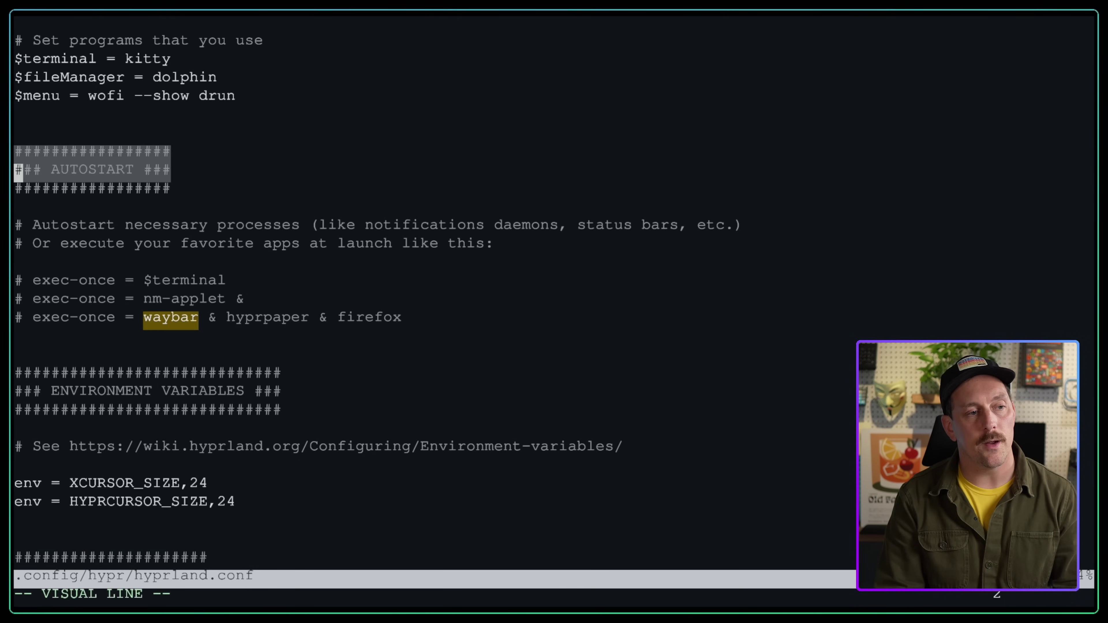
key(j)
key(j)
key(j)
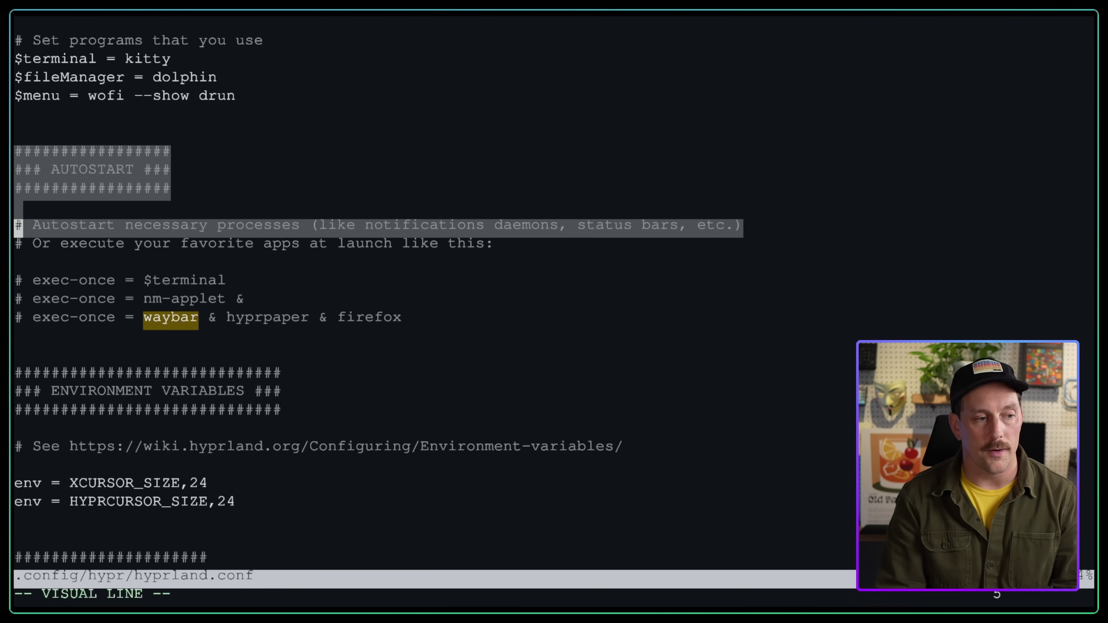
key(Escape)
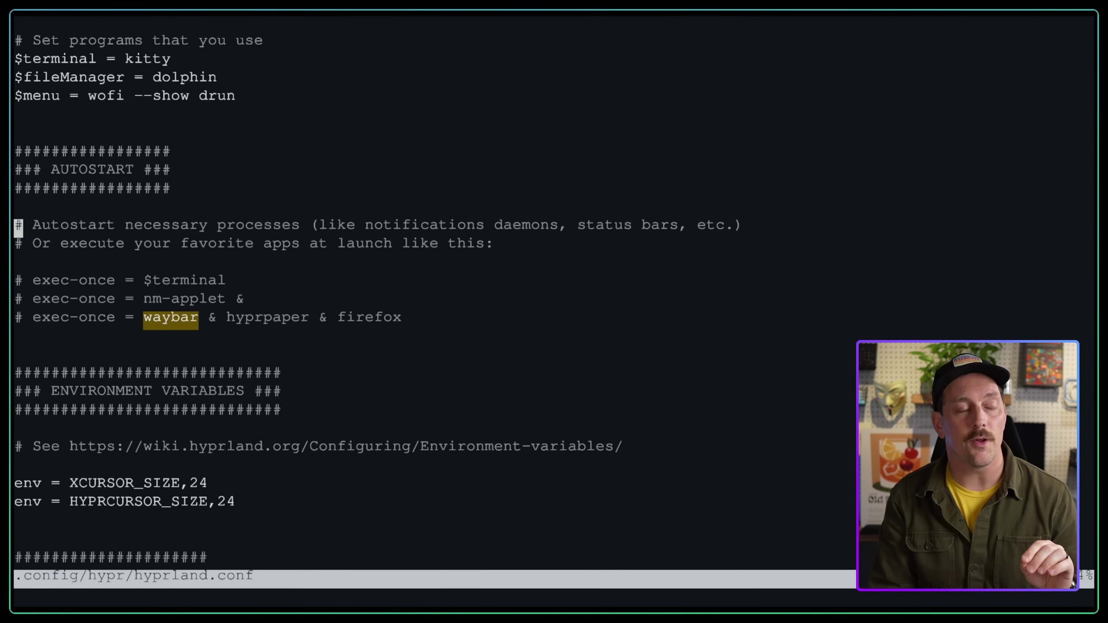
Examine the commented exec-once = waybar & hyprpaper & firefox line in the AUTOSTART section, moving to the word waybar.
key(j)
key(j)
key(j)
key(j)
key(j)
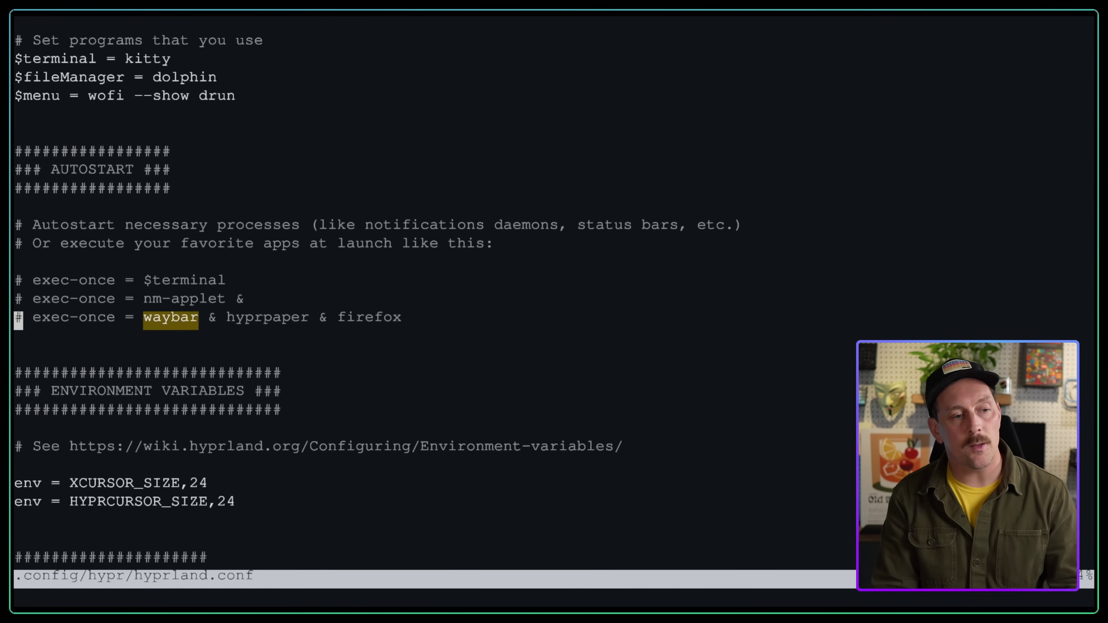
key(l)
key(l)
key(l)
key(l)
key(l)
key(l)
key(l)
key(l)
key(l)
key(l)
key(l)
key(l)
key(l)
key(l)
key(l)
key(l)
key(l)
key(l)
key(l)
key(l)
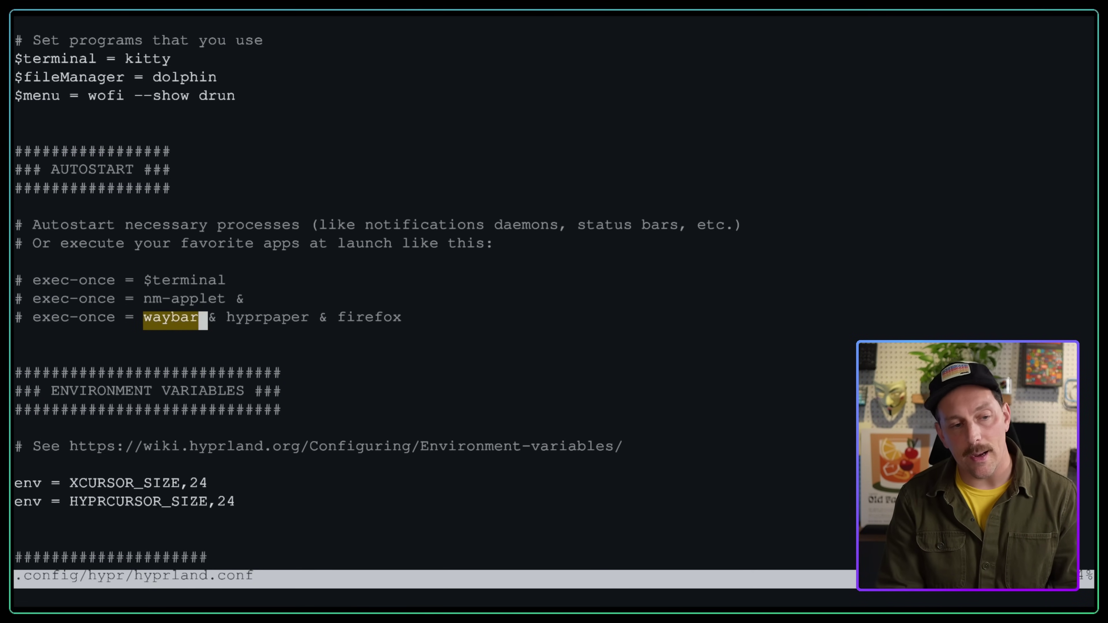
key(h)
key(h)
key(h)
key(h)
key(h)
key(h)
key(h)
key(h)
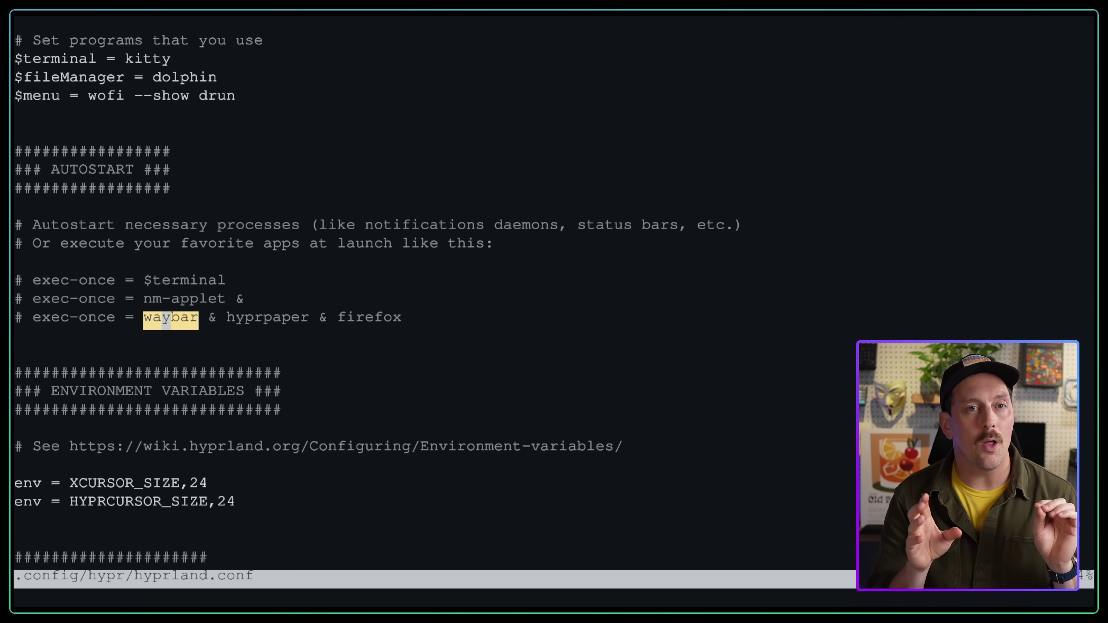
Save and quit hyprland.conf and install Waybar with sudo pacman -S waybar, entering the sudo password and accepting the installation.
text(:wq)
key(Return)
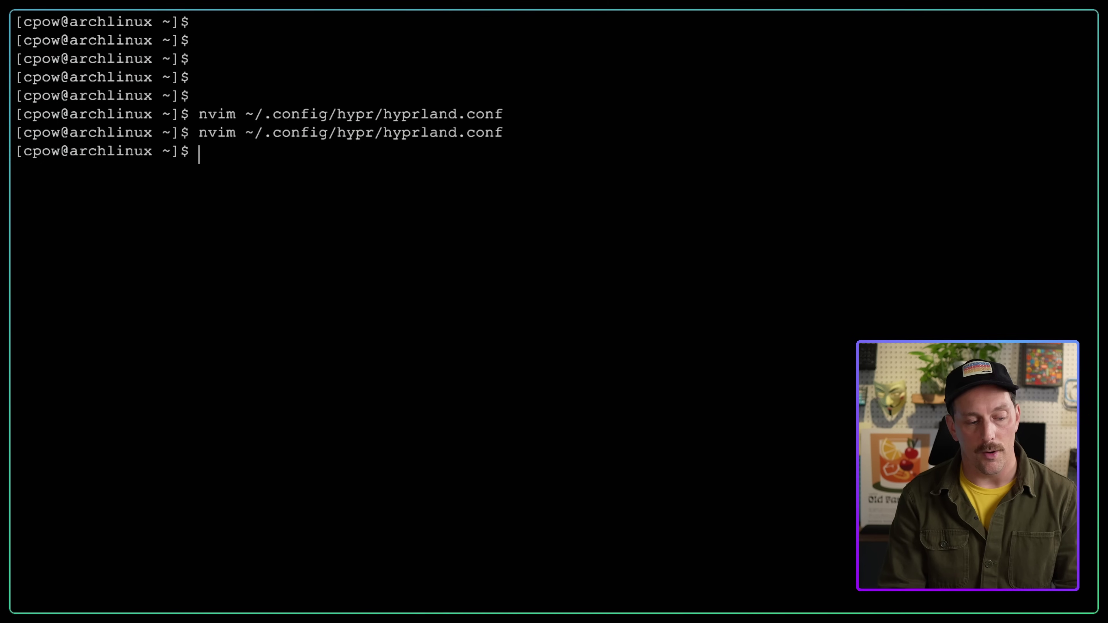
text(sudo pac)
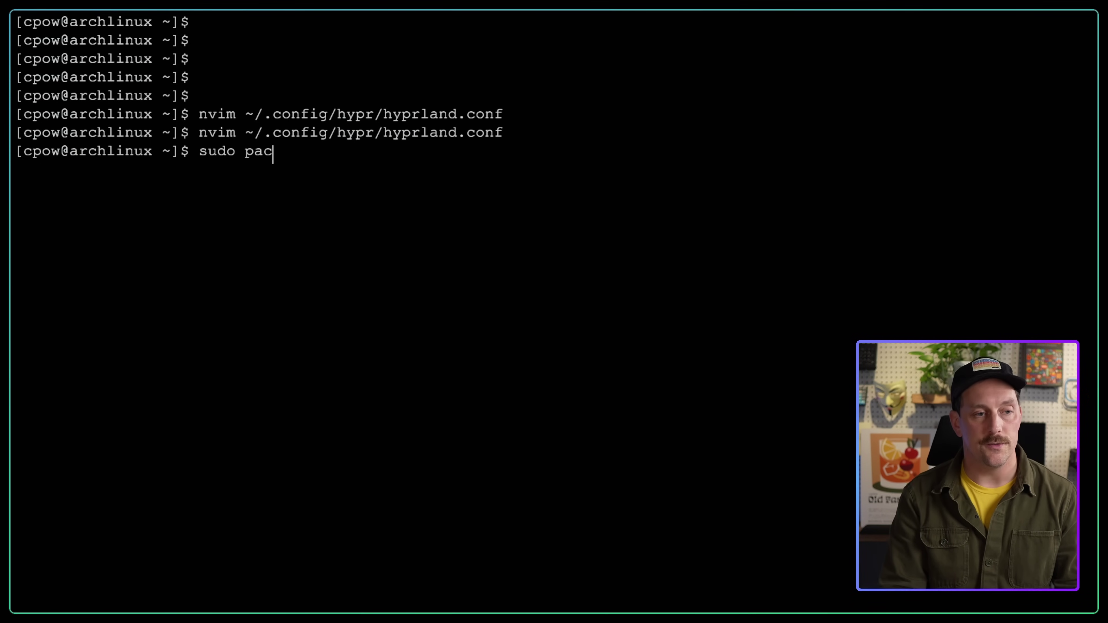
text(m an -S waybar)
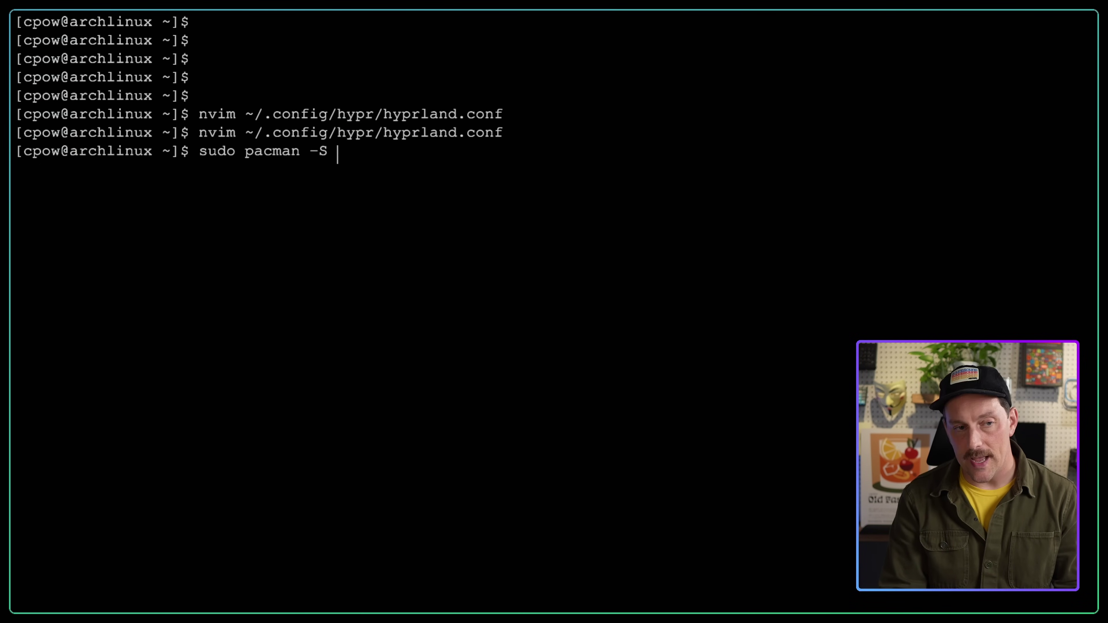
key(Return)
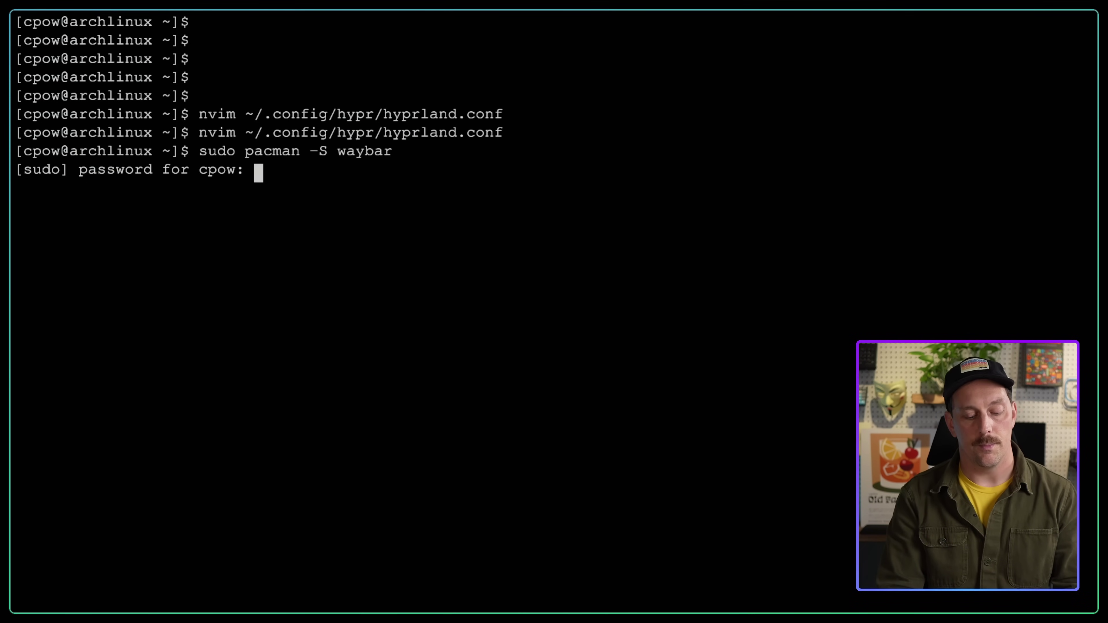
key(Return)
text(y)
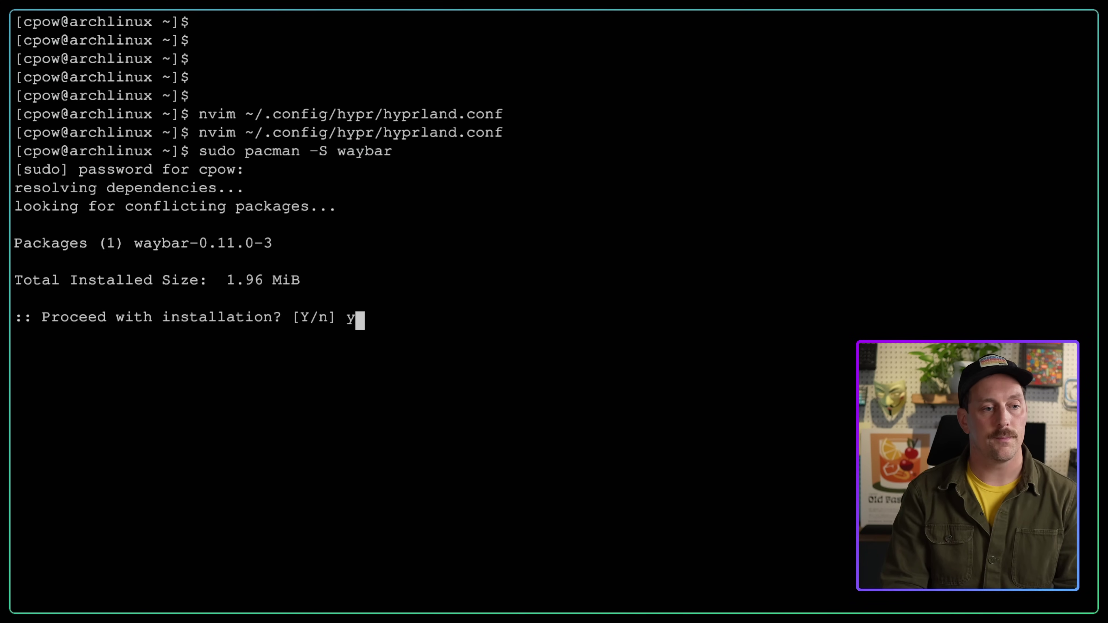
key(Return)
Clear the terminal, enlarge its text and start waybar from the command line.
text(clear)
key(Return)
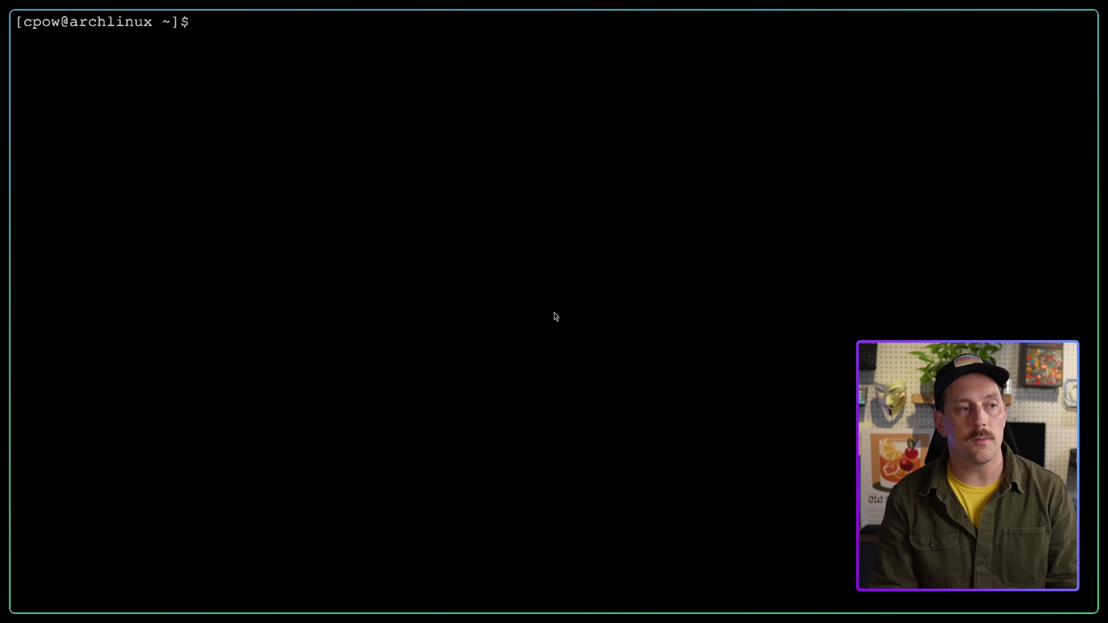
text(waybar)
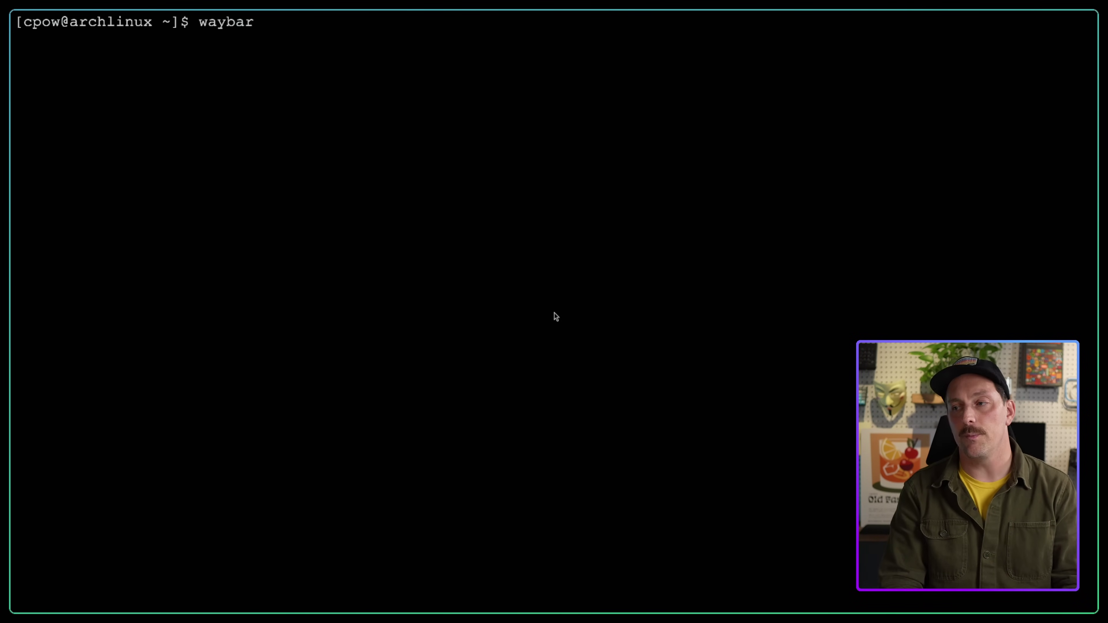
key(ctrl+shift+equal)
key(ctrl+shift+equal)
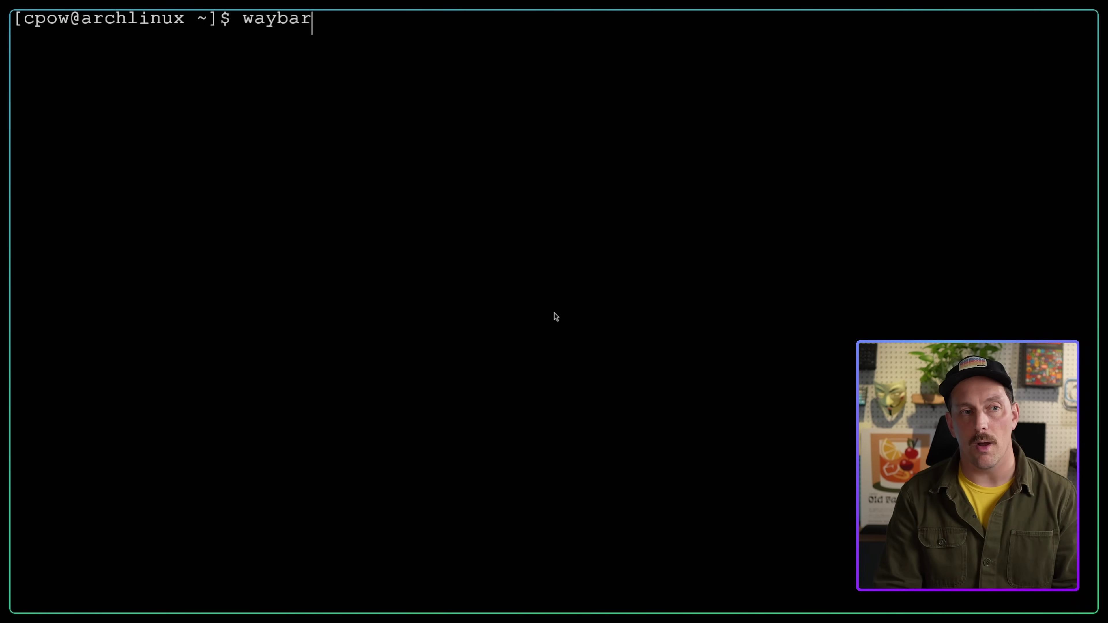
key(Return)
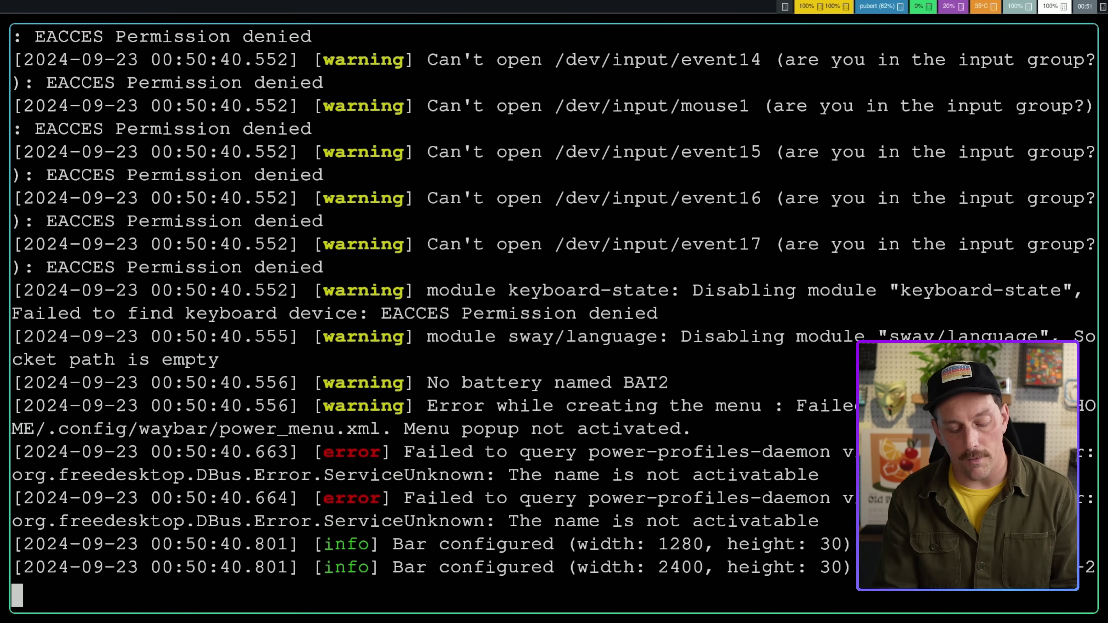
Stop the running waybar and install the icon font with sudo pacman -S ttf-font-awesome, accepting the installation.
key(ctrl+c)
key(Return)
key(Return)
key(Return)
key(Return)
key(Return)
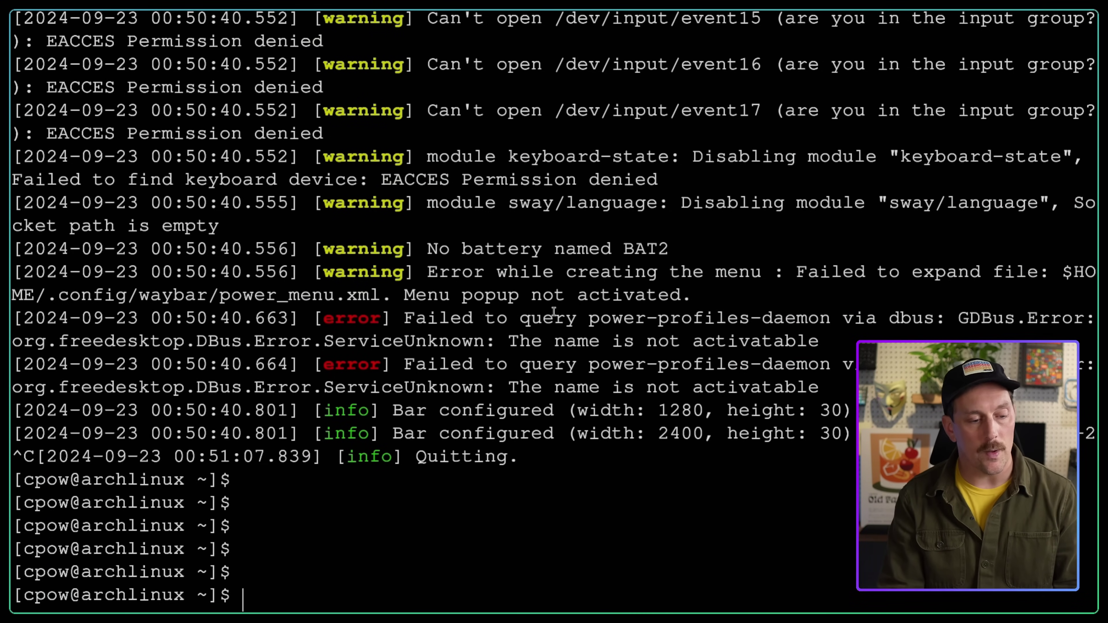
text(sudo pacm)
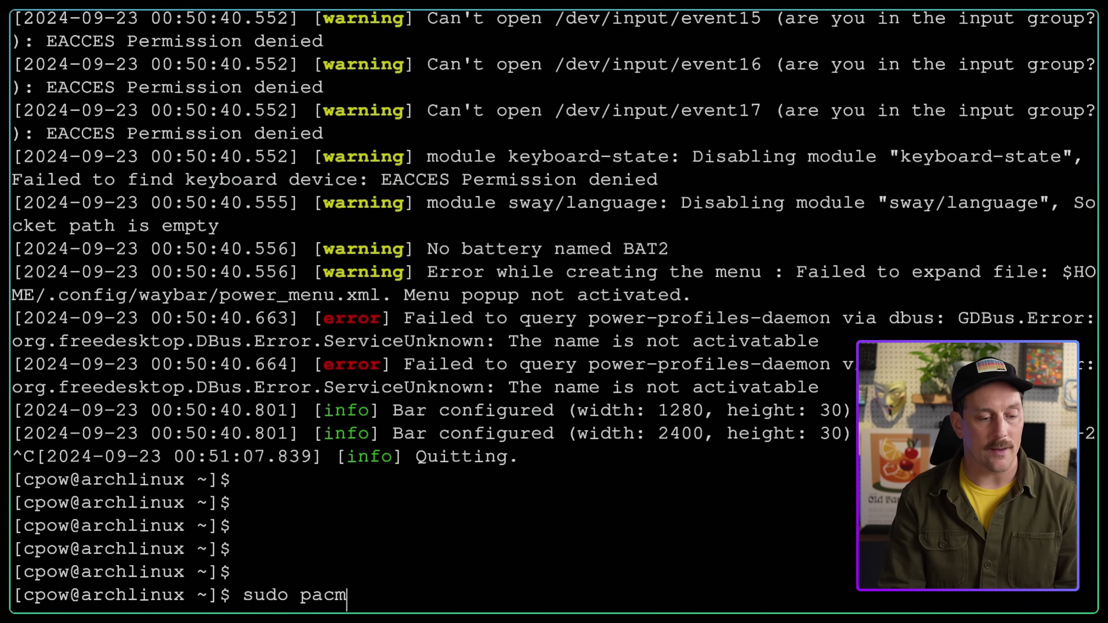
text(an -S tt)
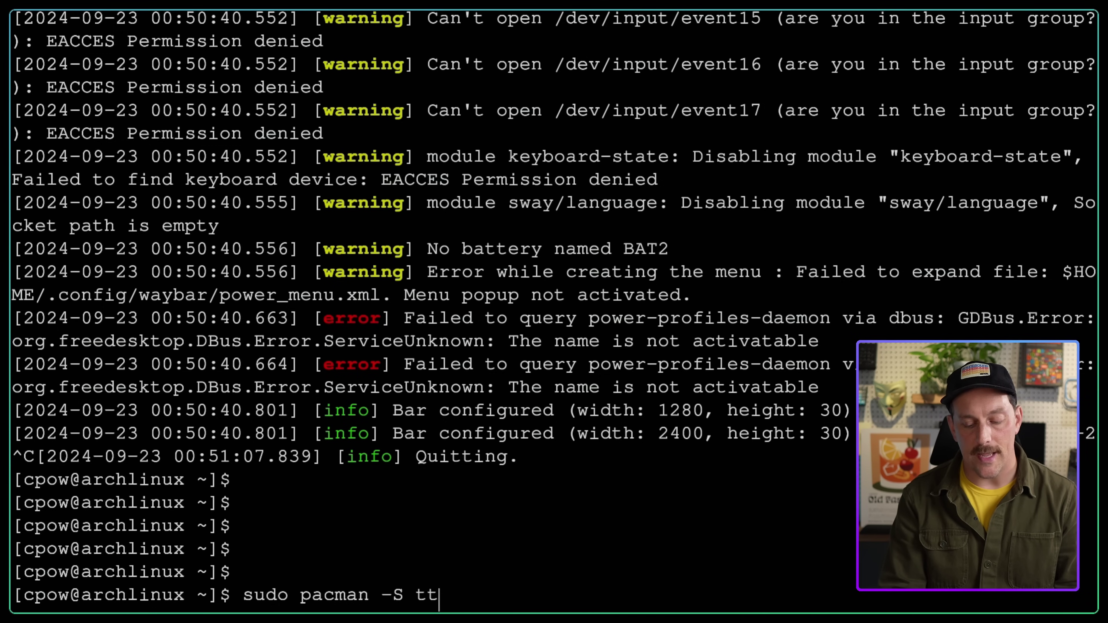
text(f-fon)
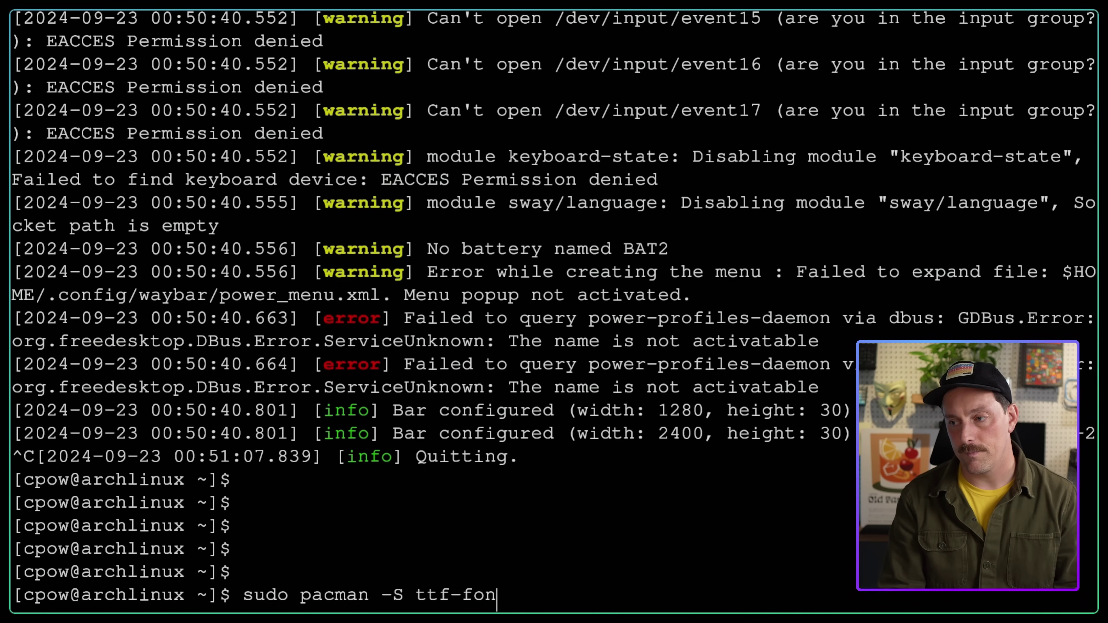
text(t-awesome)
key(Return)
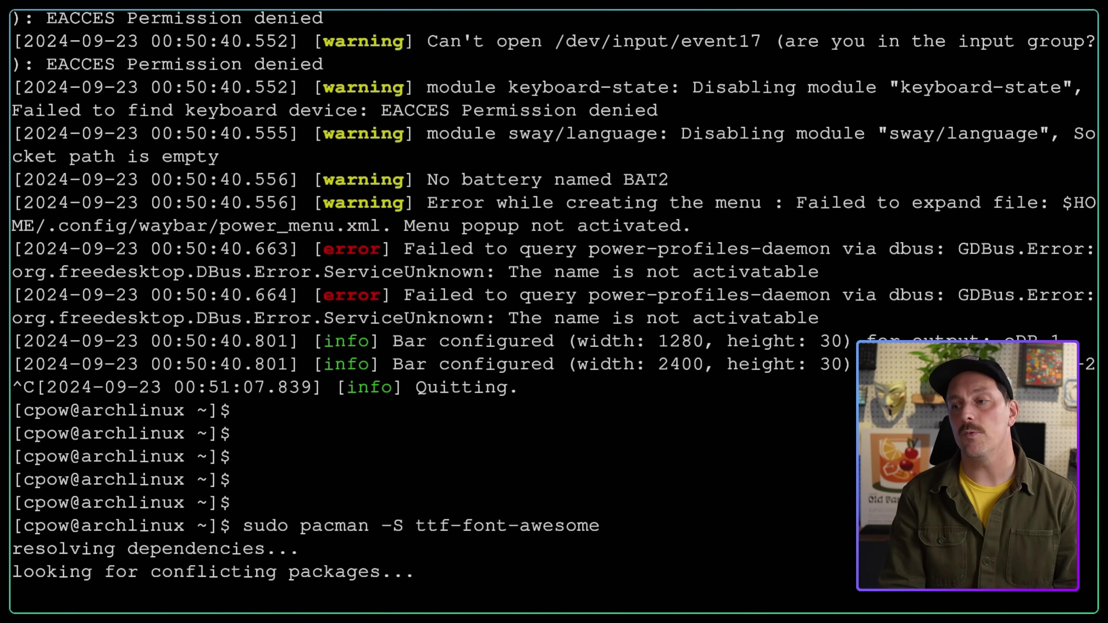
text(y)
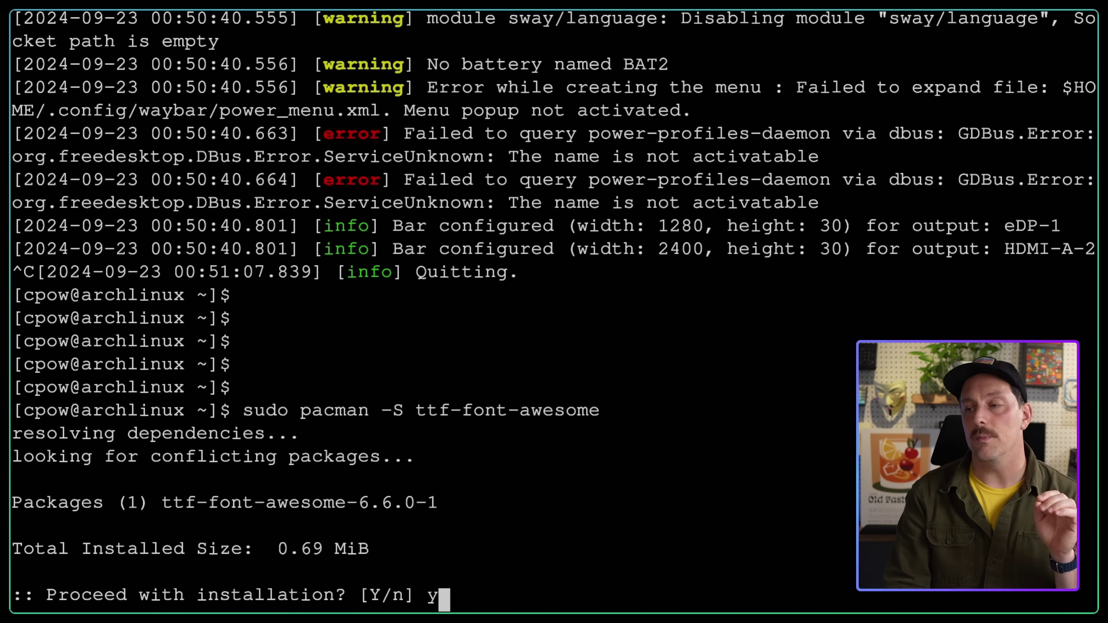
key(Return)
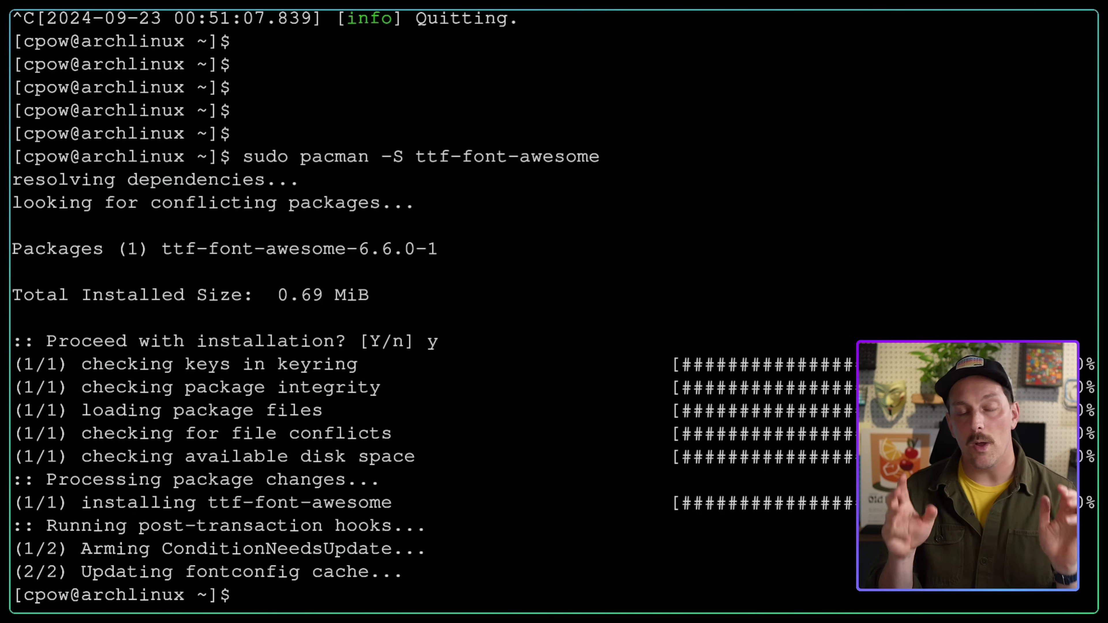
Run waybar again to check the bar's icons, and stop it.
text(waybar)
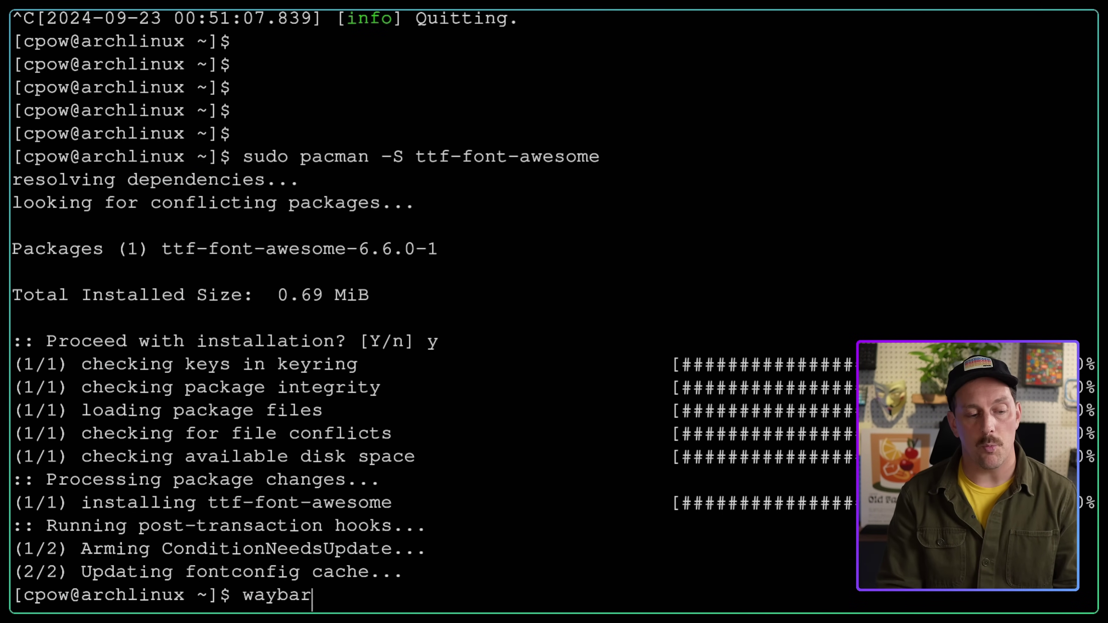
key(Return)
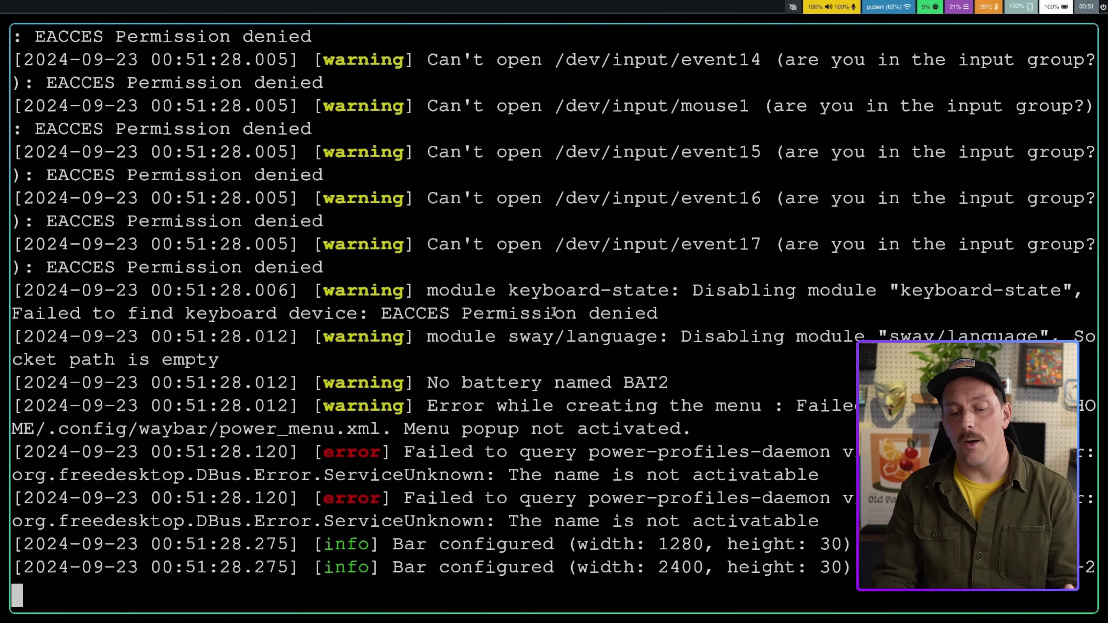
drag(554, 313, 608, 175)
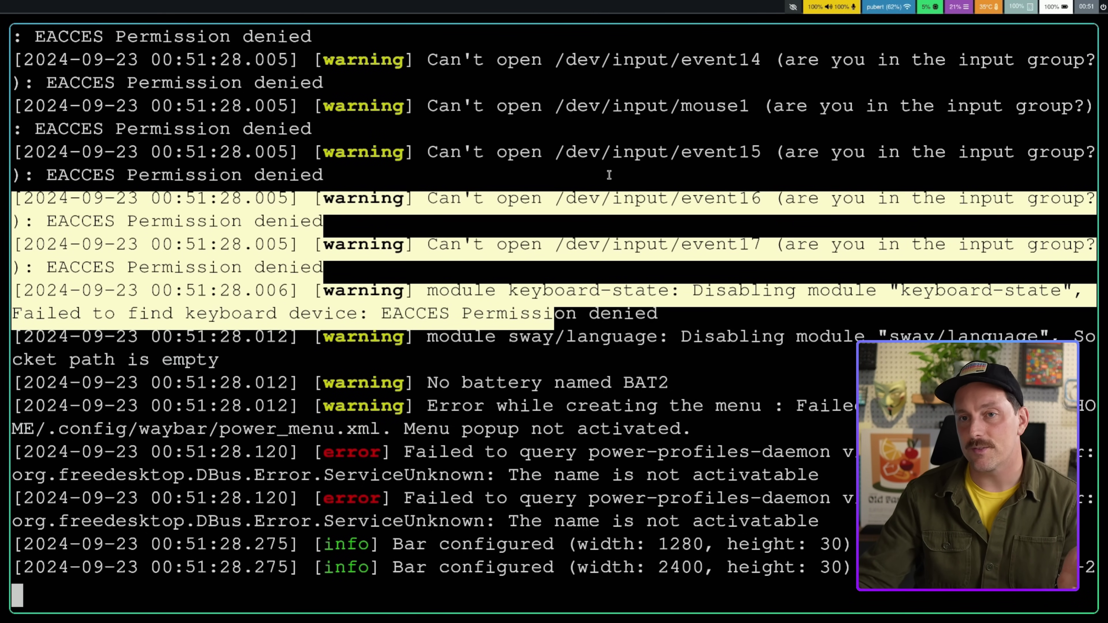
click(710, 96)
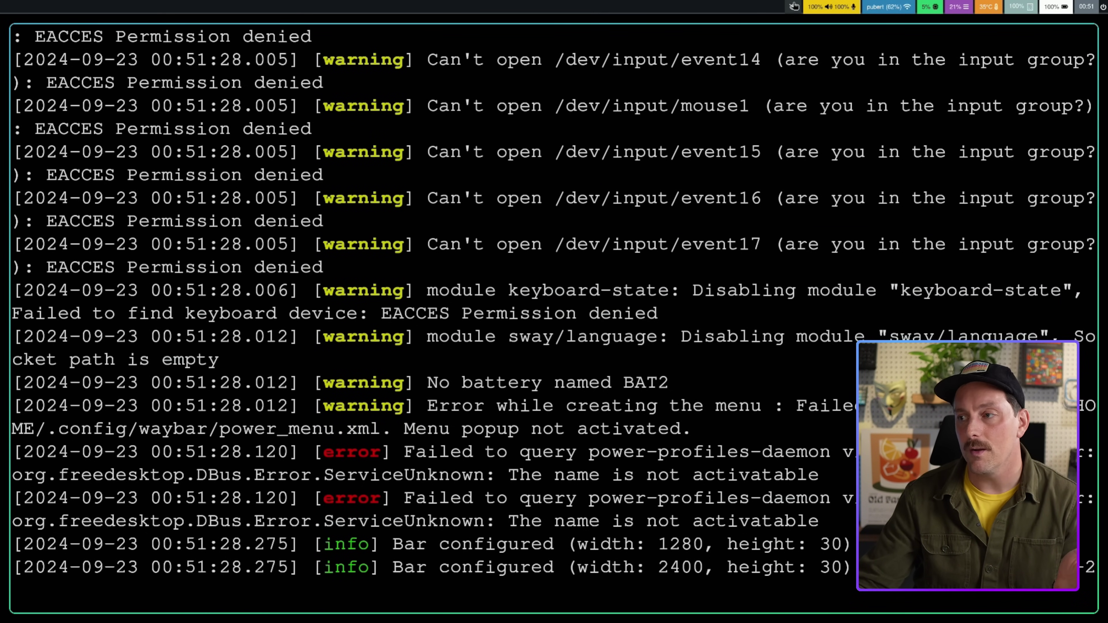
key(ctrl+c)
key(ctrl+c)
key(ctrl+c)
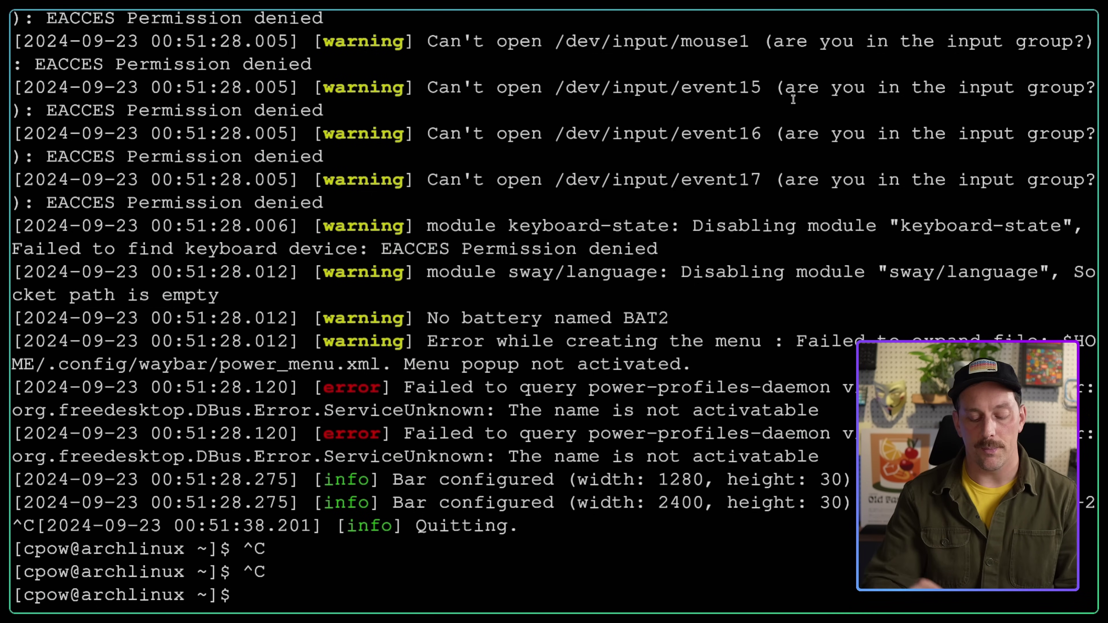
Reopen ~/.config/hypr/hyprland.conf in nvim.
text(nvim ~/.)
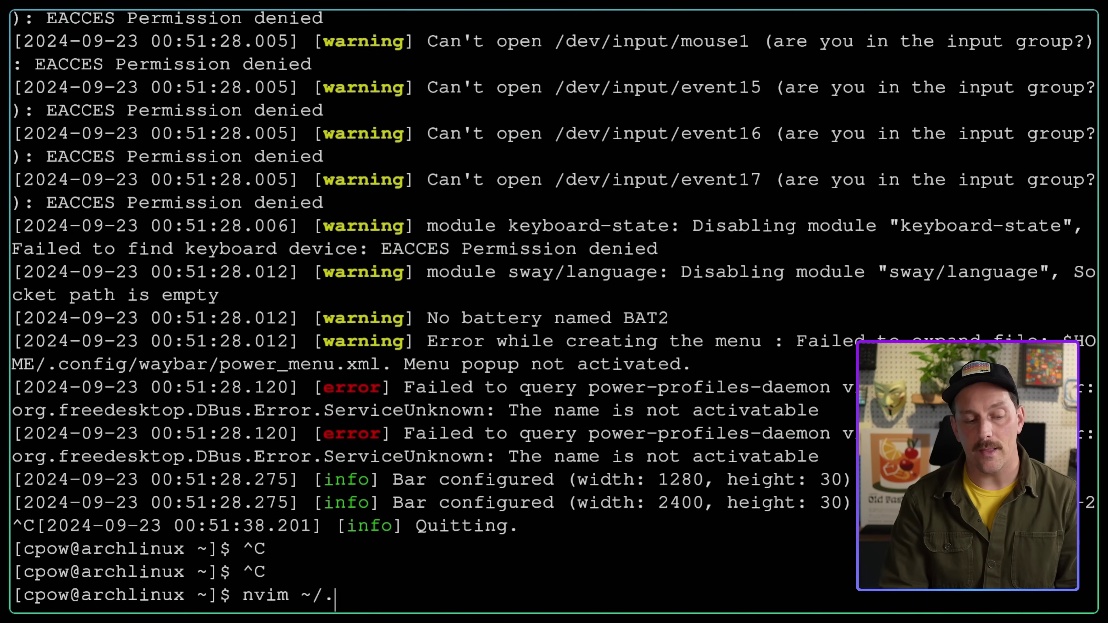
text(config/hypr/)
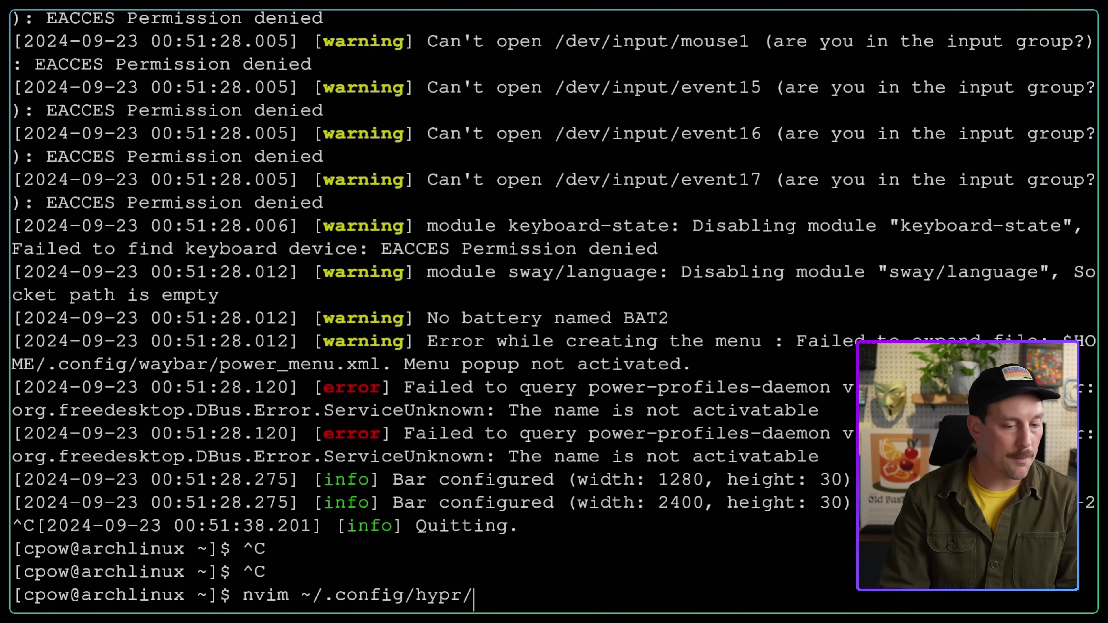
text(hyp)
key(Tab)
key(Return)
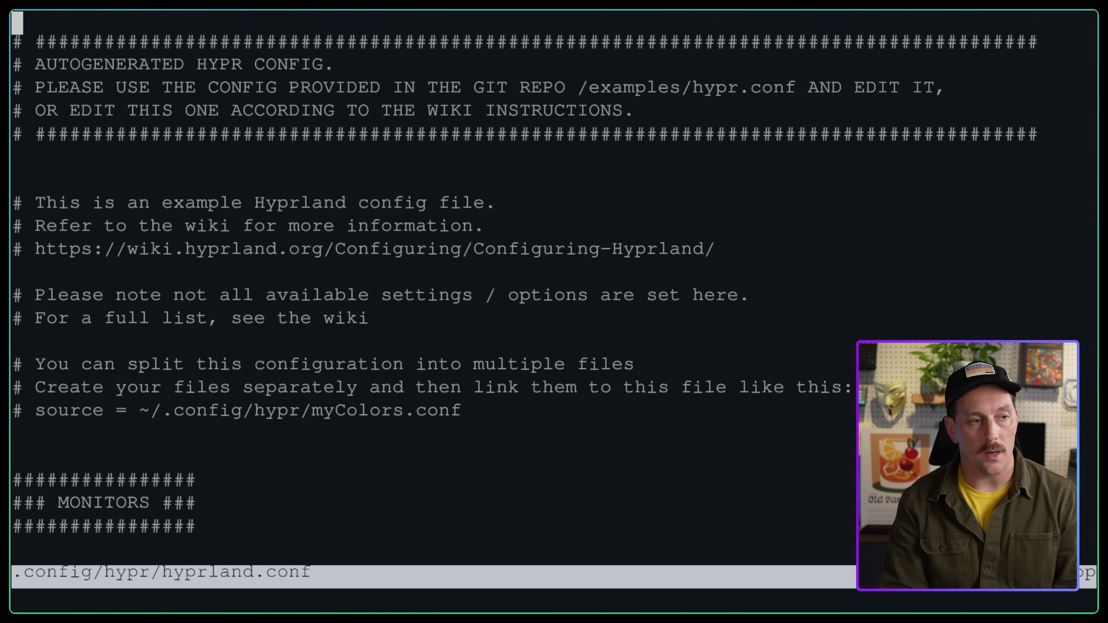
Set the scale of the HDMI-A-2 monitor line in the MONITORS section to 2 and save the file.
scroll(554, 306, down, 4)
key(j)
key(j)
key(j)
key(j)
key(j)
key(j)
key(j)
key(j)
key(j)
key(j)
key(j)
key(j)
key(j)
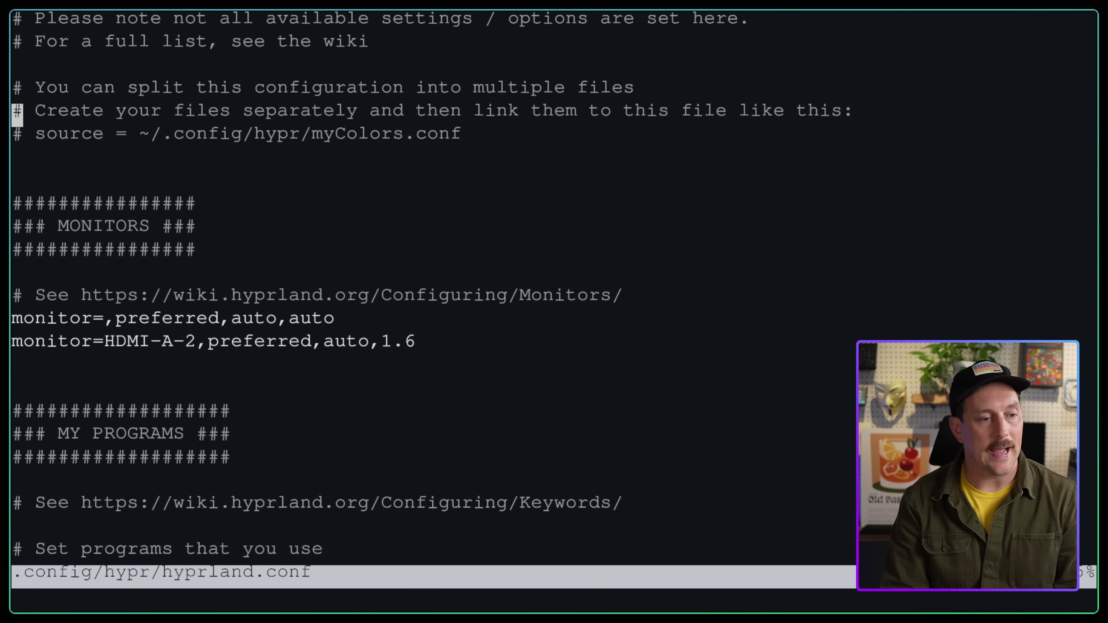
key(dollar)
key(h)
key(h)
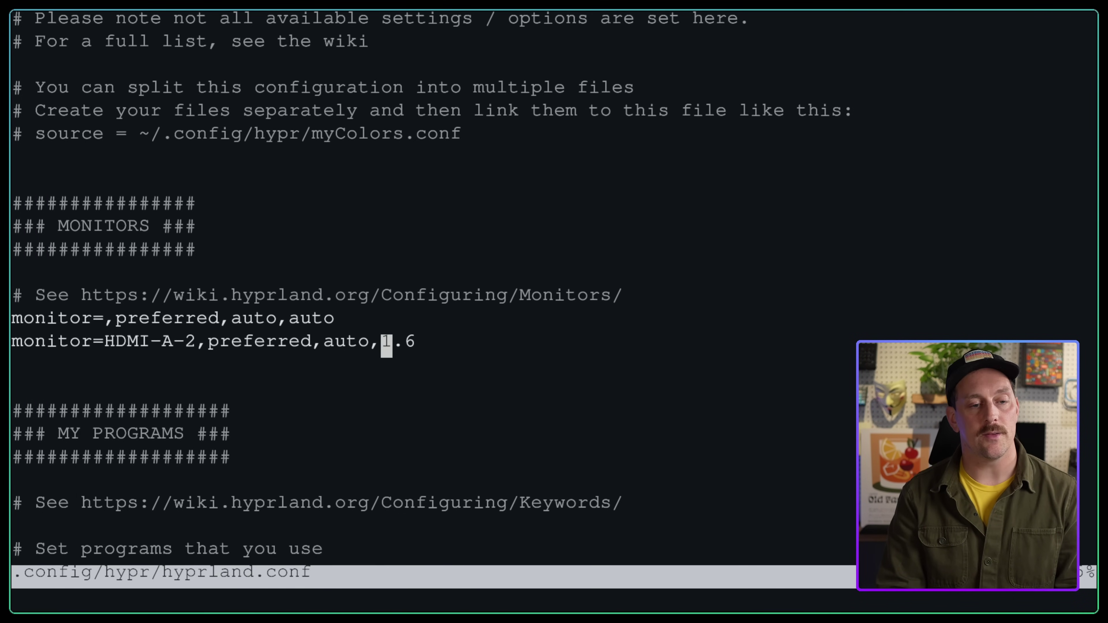
key(shift+c)
text(2)
key(Escape)
text(:w)
key(Return)
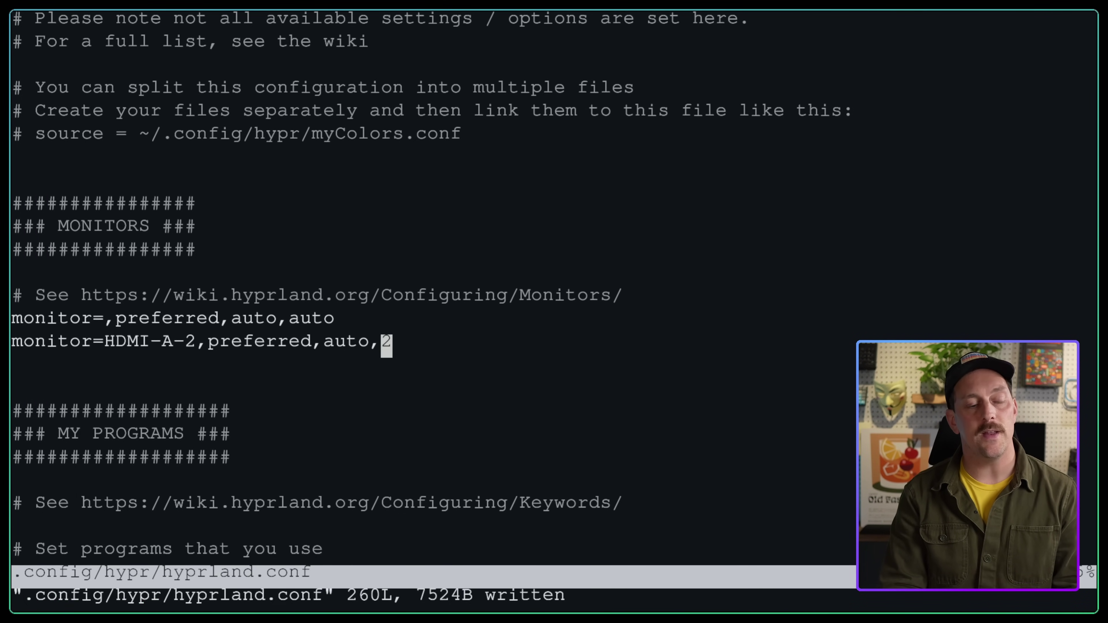
Reduce the terminal's text size, leave the editor and start waybar again.
key(ctrl+minus)
key(ctrl+minus)
key(ctrl+minus)
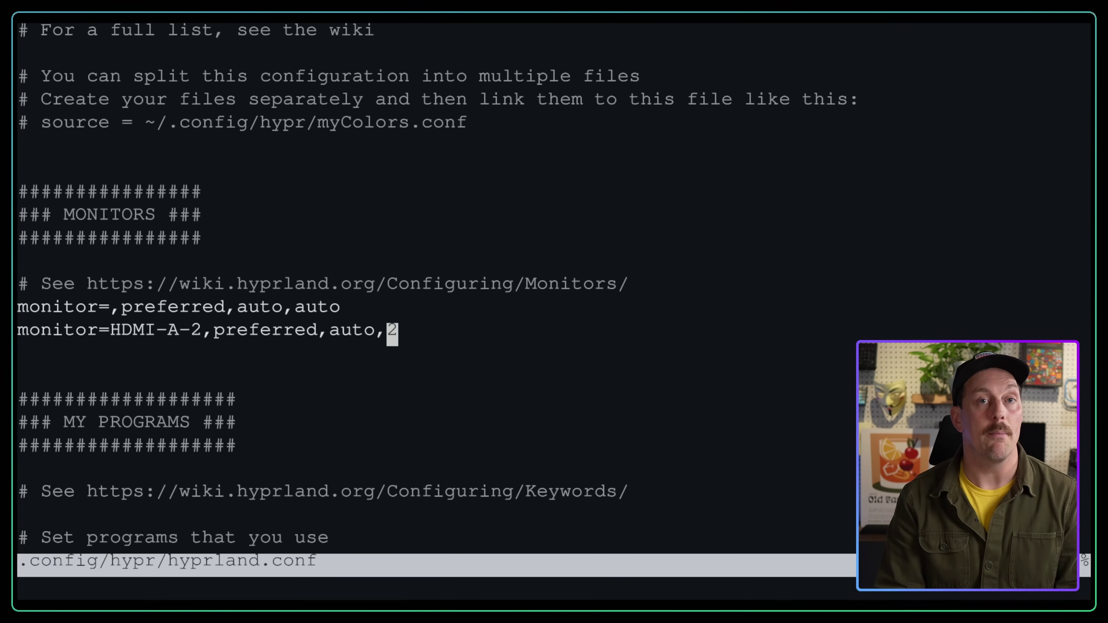
text(qay)
key(ctrl+c)
key(ctrl+c)
key(ctrl+c)
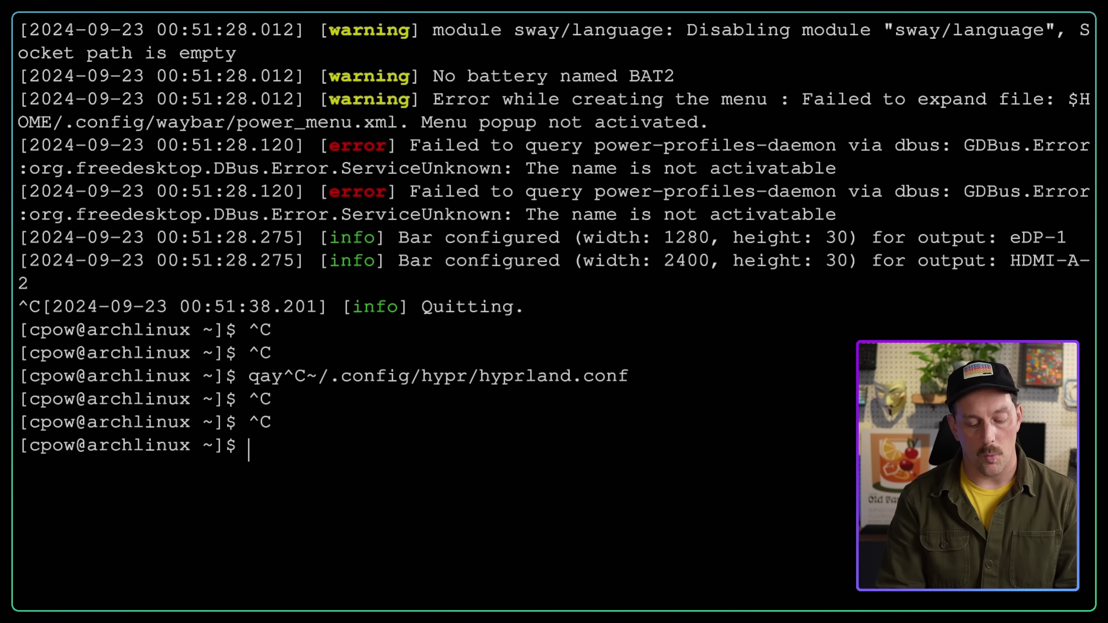
text(waybar)
key(Return)
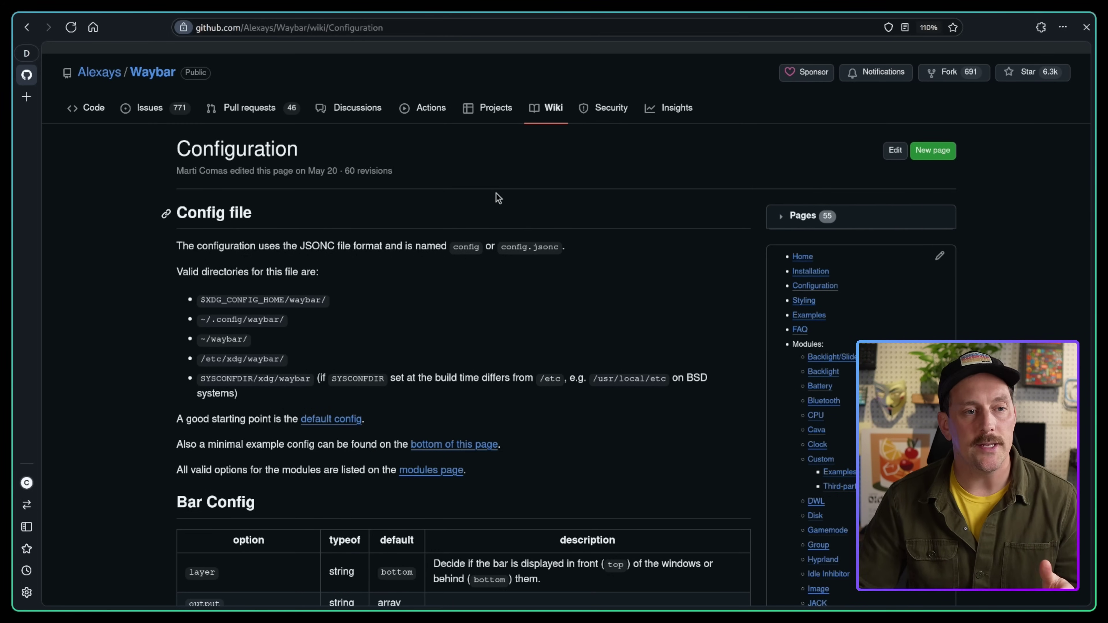
Review the valid config directories on the Waybar wiki's Configuration page, highlighting ~/.config/waybar/, and open the linked default config.
scroll(496, 195, down, 2)
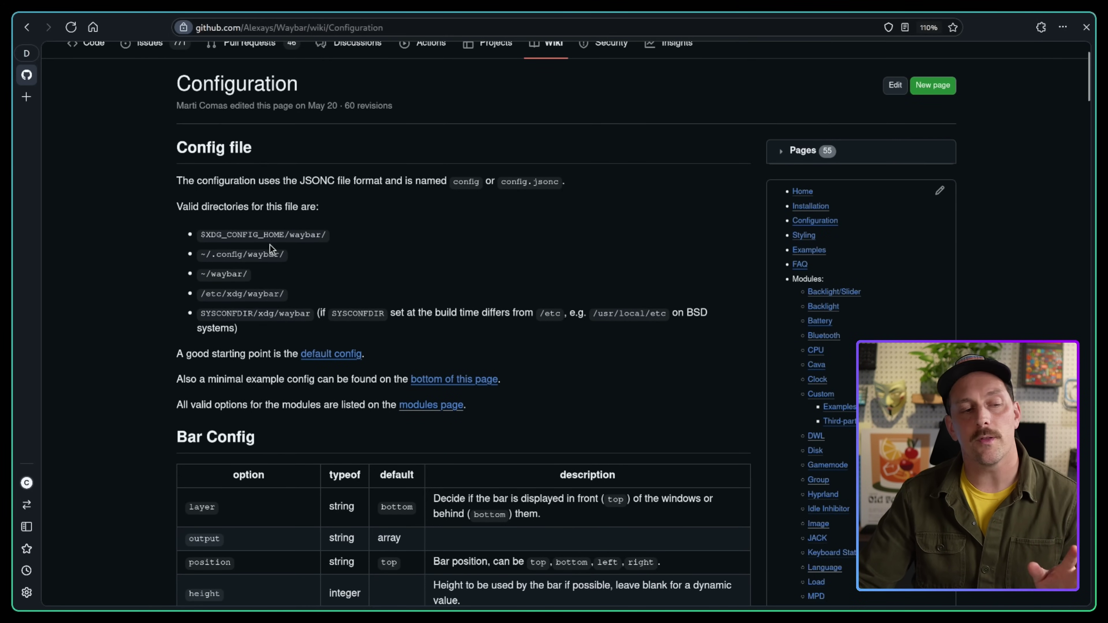
drag(205, 255, 283, 246)
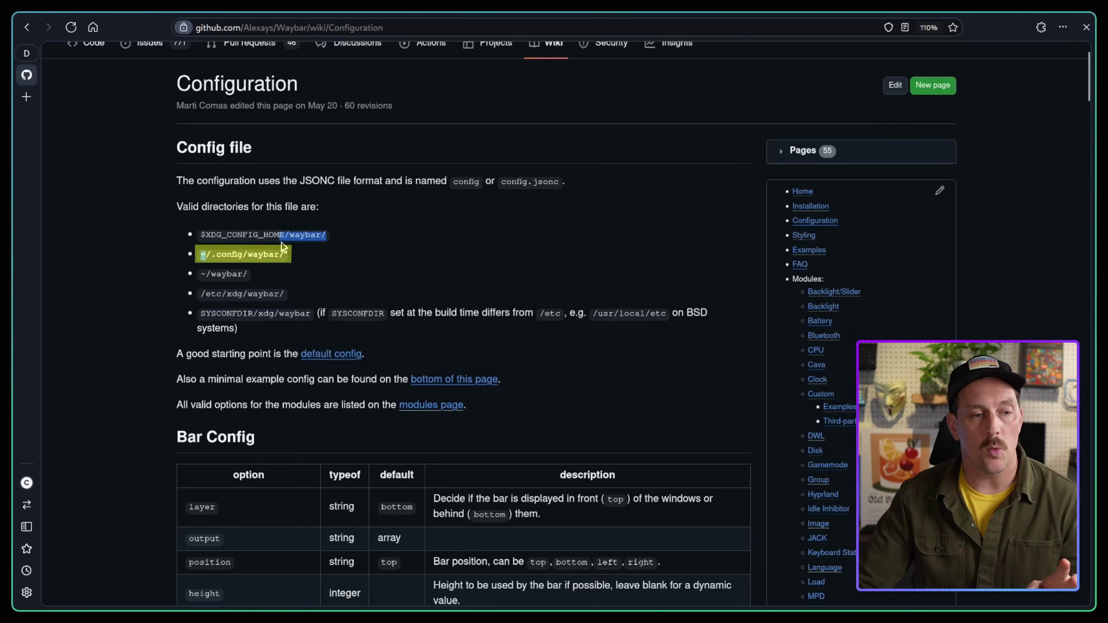
click(394, 238)
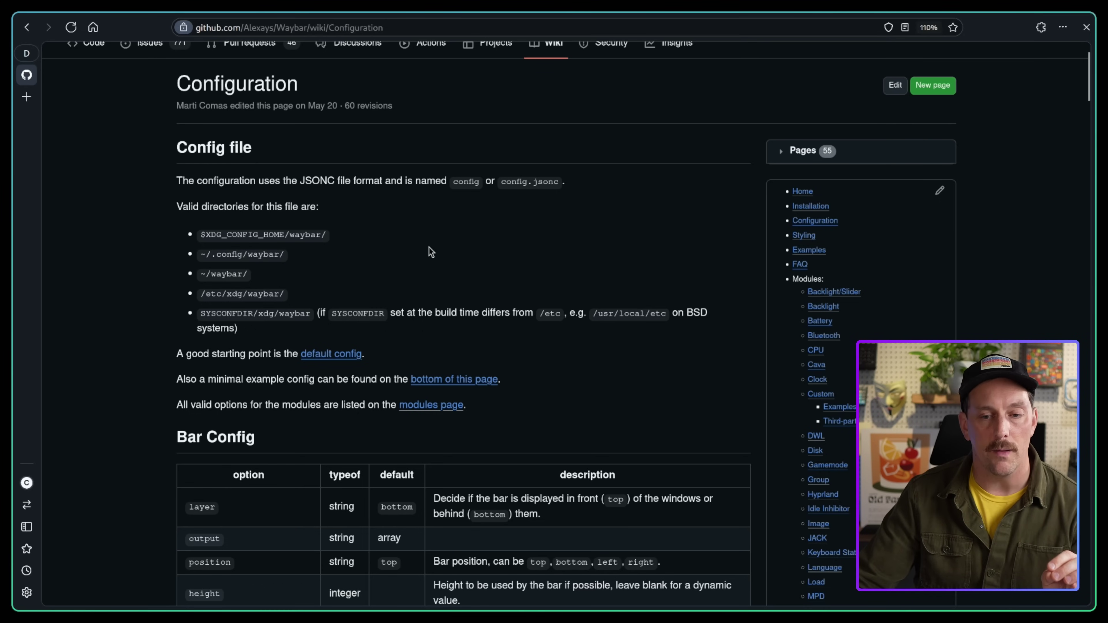
scroll(428, 247, down, 5)
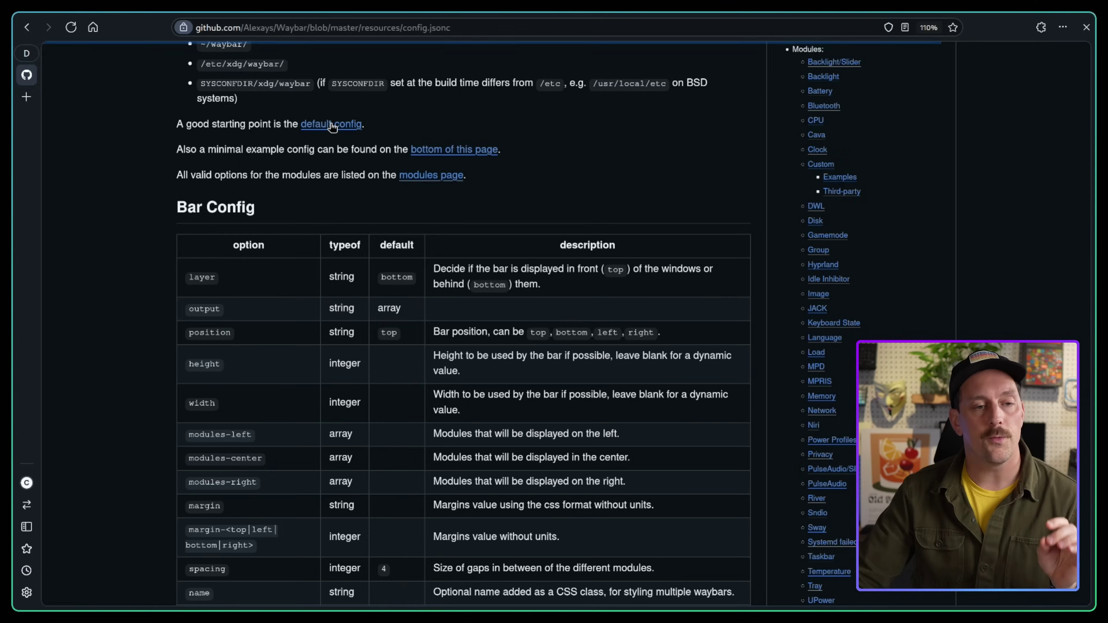
click(331, 123)
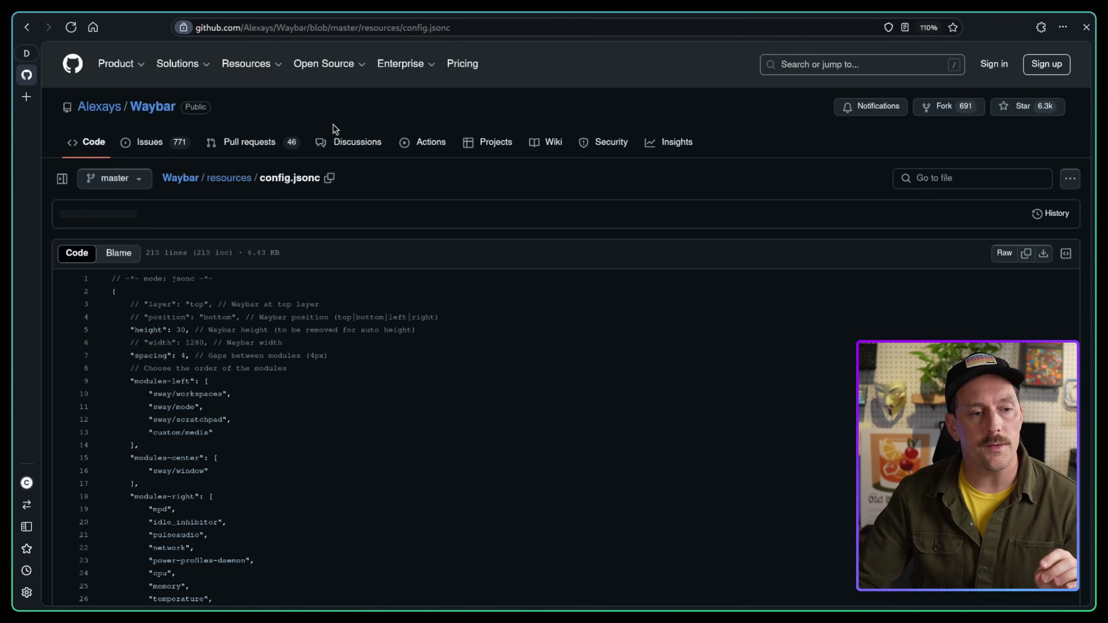
Copy the raw contents of Waybar's default config.jsonc from GitHub and open ~/.config/waybar/config in nvim in the terminal.
click(1027, 259)
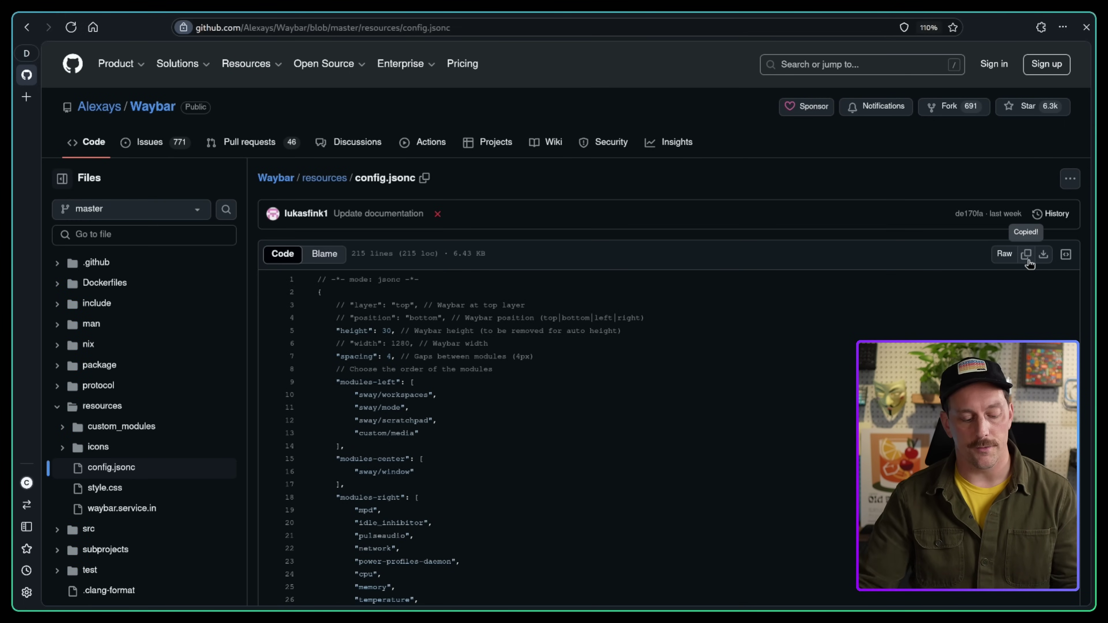
key(super+1)
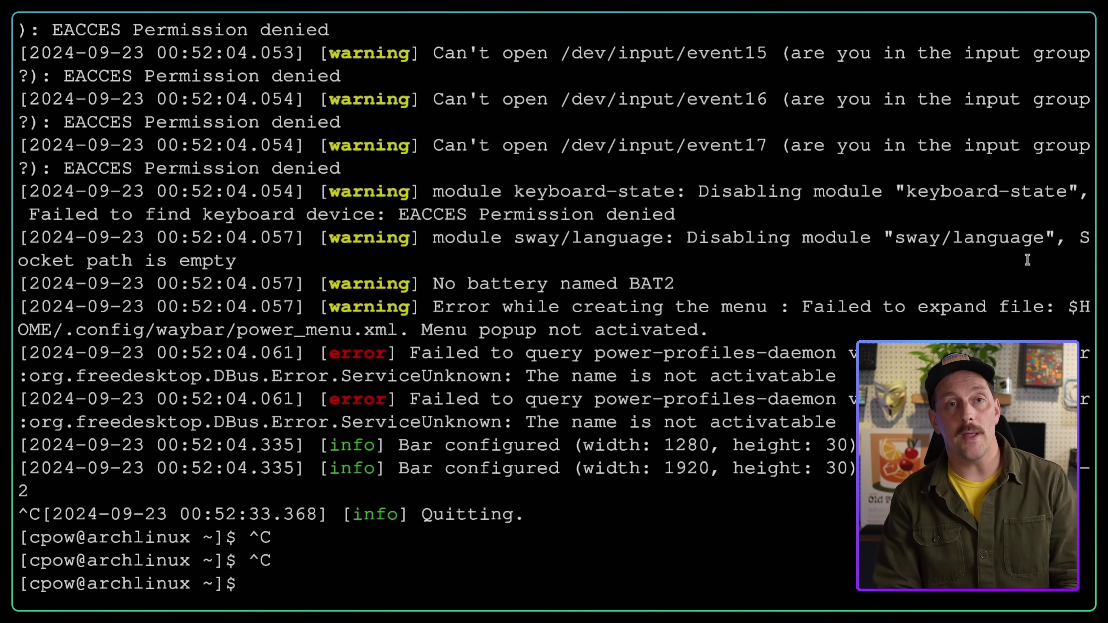
text(n)
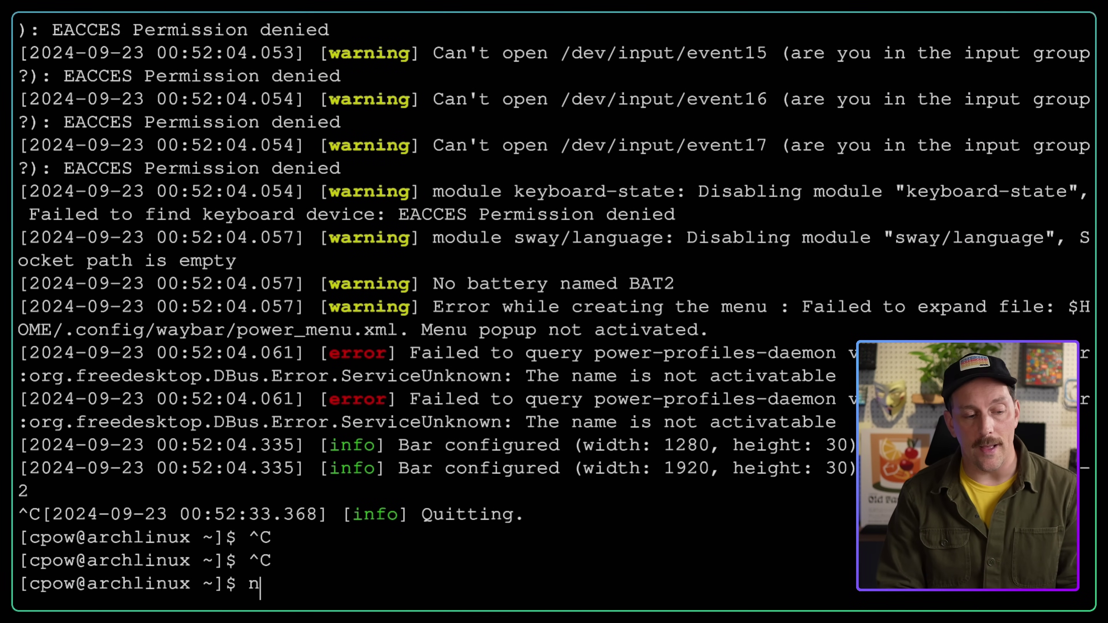
text(vim ~/.config/)
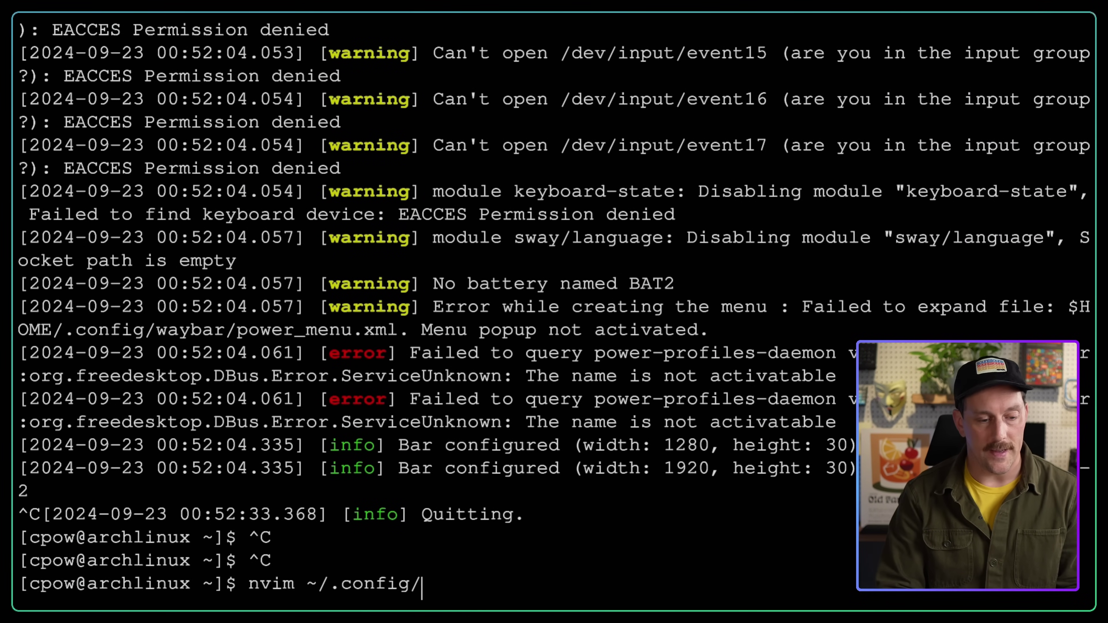
text(waybar//conf)
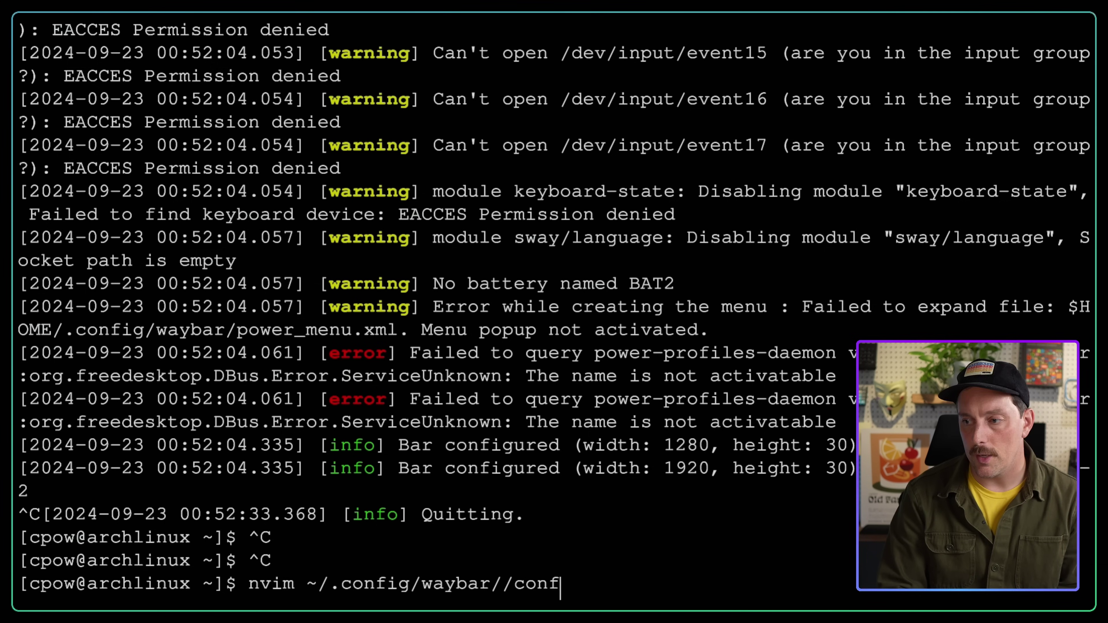
key(Tab)
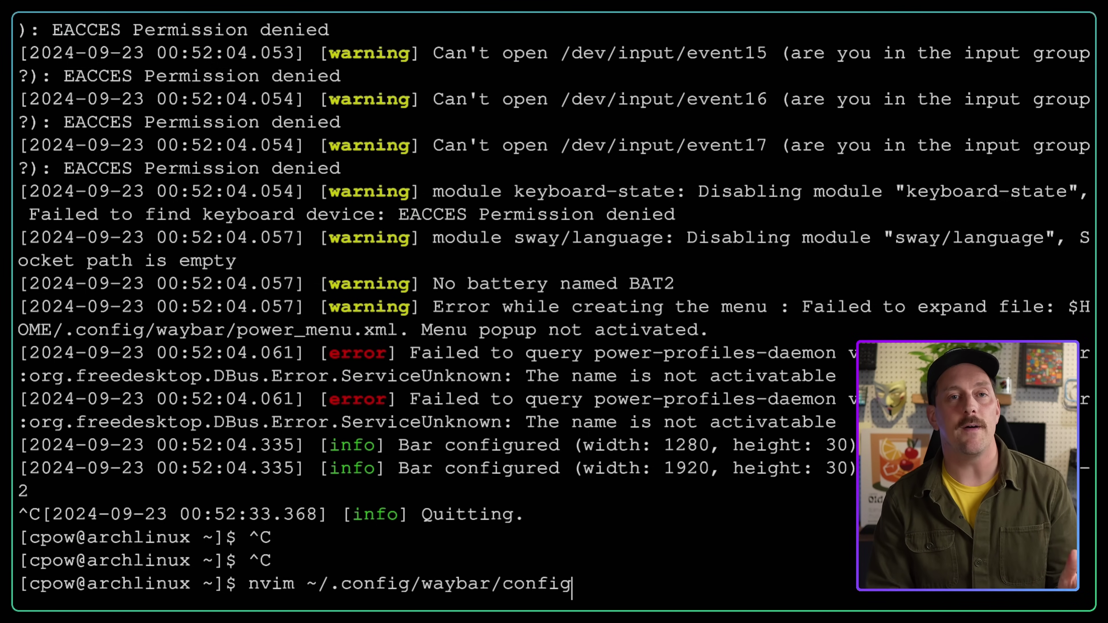
key(Return)
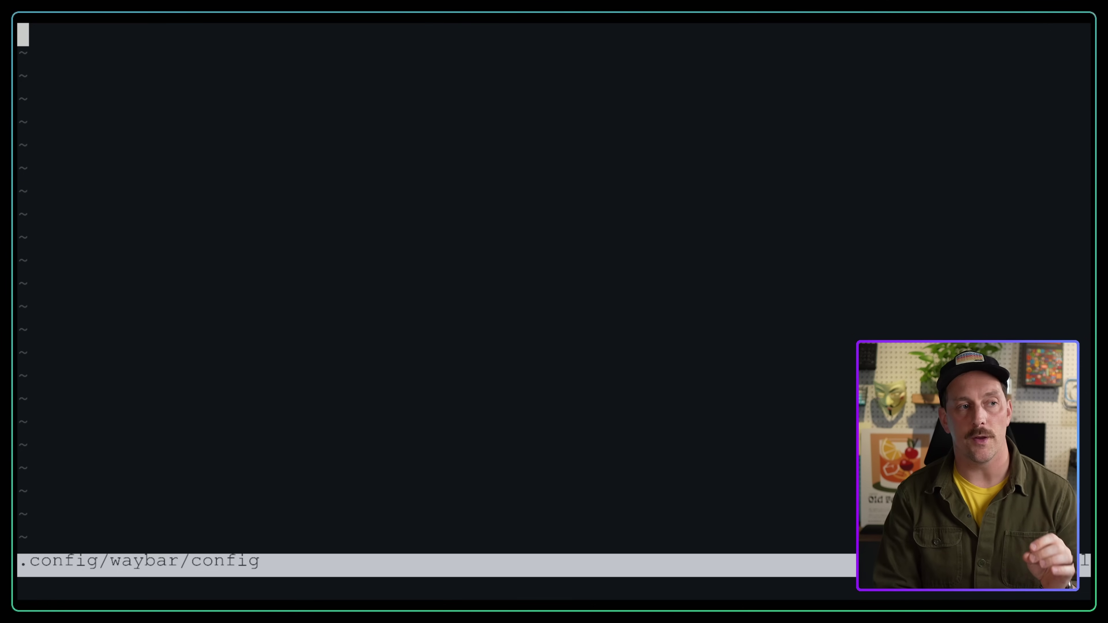
Paste the copied default configuration into the empty waybar config file, then save it and quit nvim.
key(i)
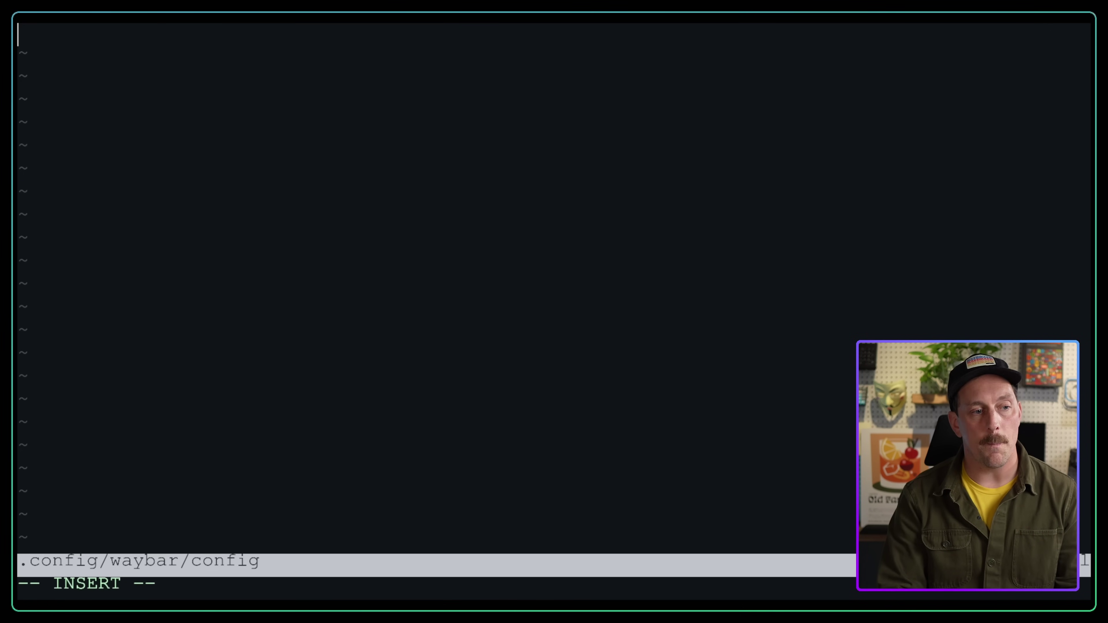
key(ctrl+shift+v)
key(Escape)
text(:wqa)
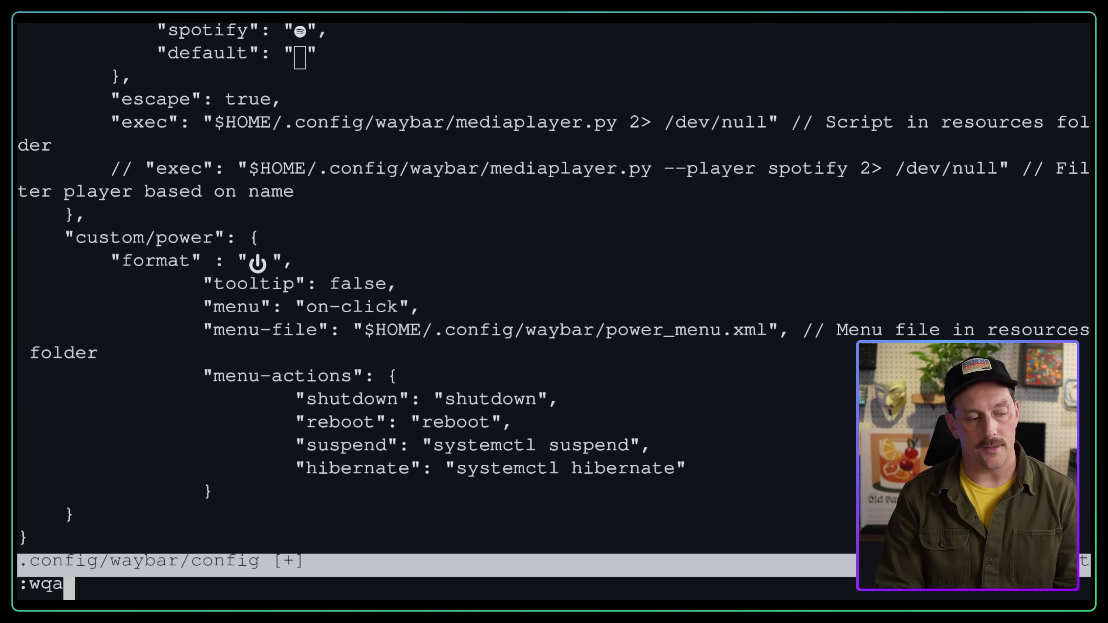
key(Return)
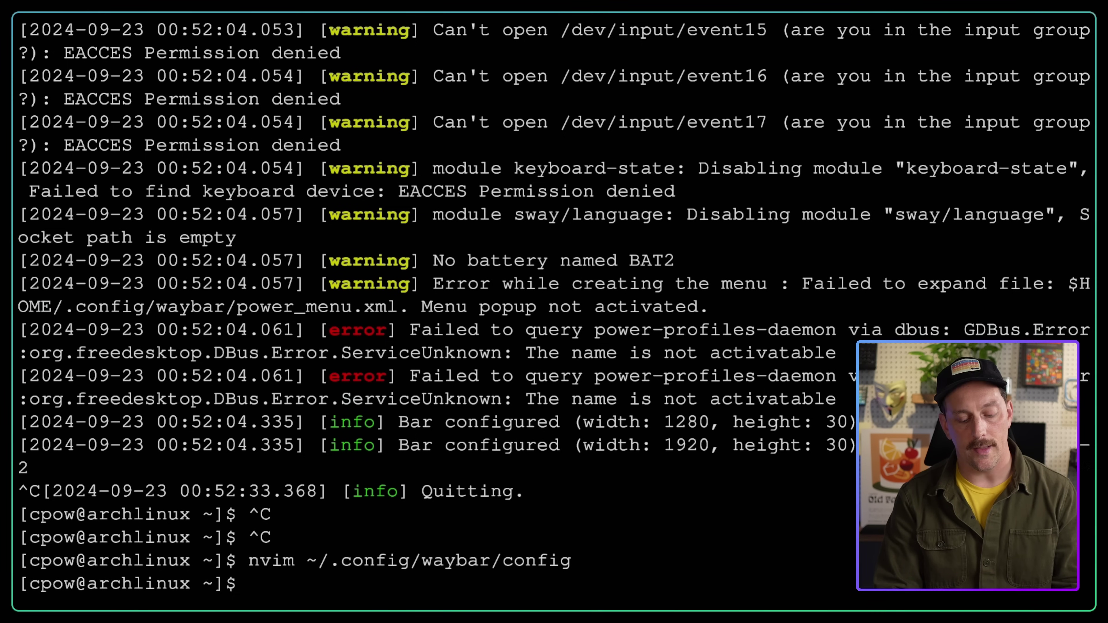
Run waybar from the terminal to check the bar with the new config file, then stop it.
text(waybar)
key(Return)
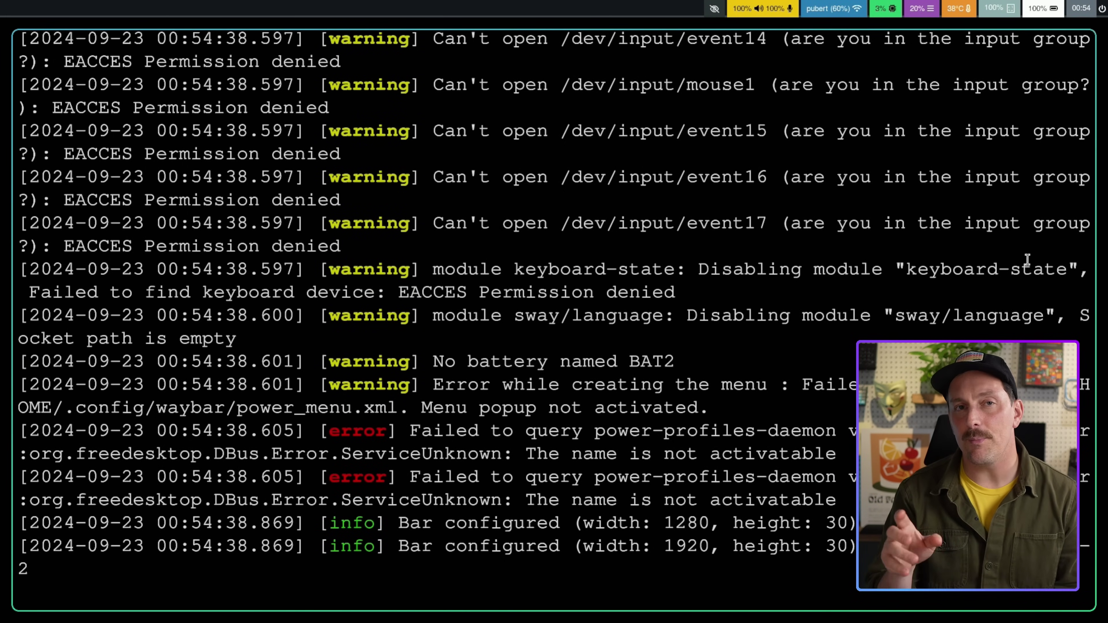
key(ctrl+c)
key(ctrl+c)
key(ctrl+c)
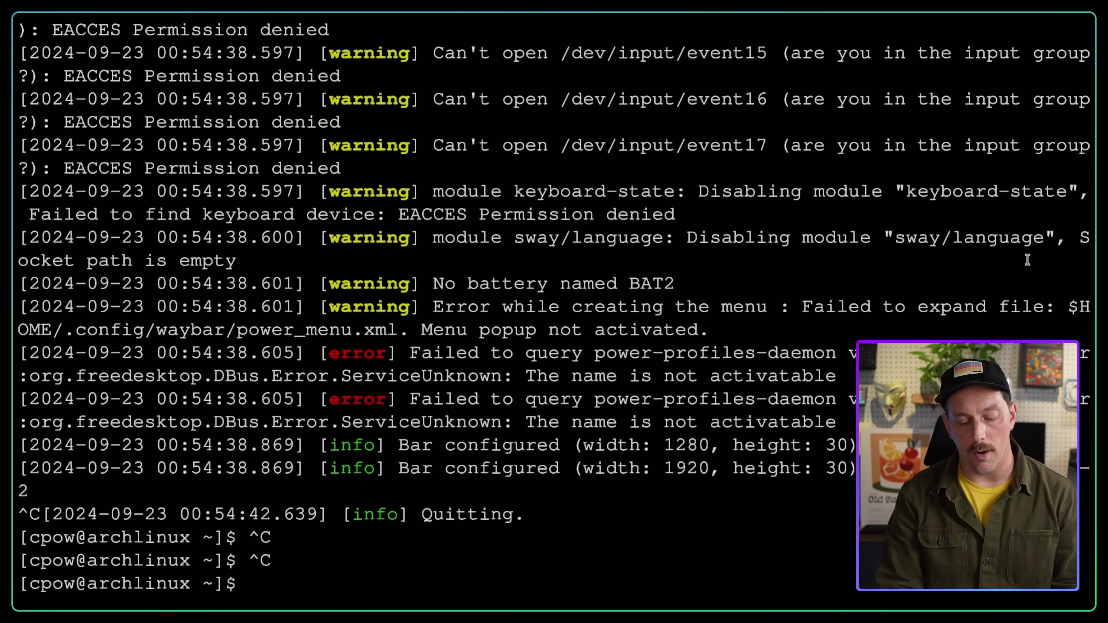
Reopen ~/.config/waybar/config in nvim.
text(nvim ~/.config/)
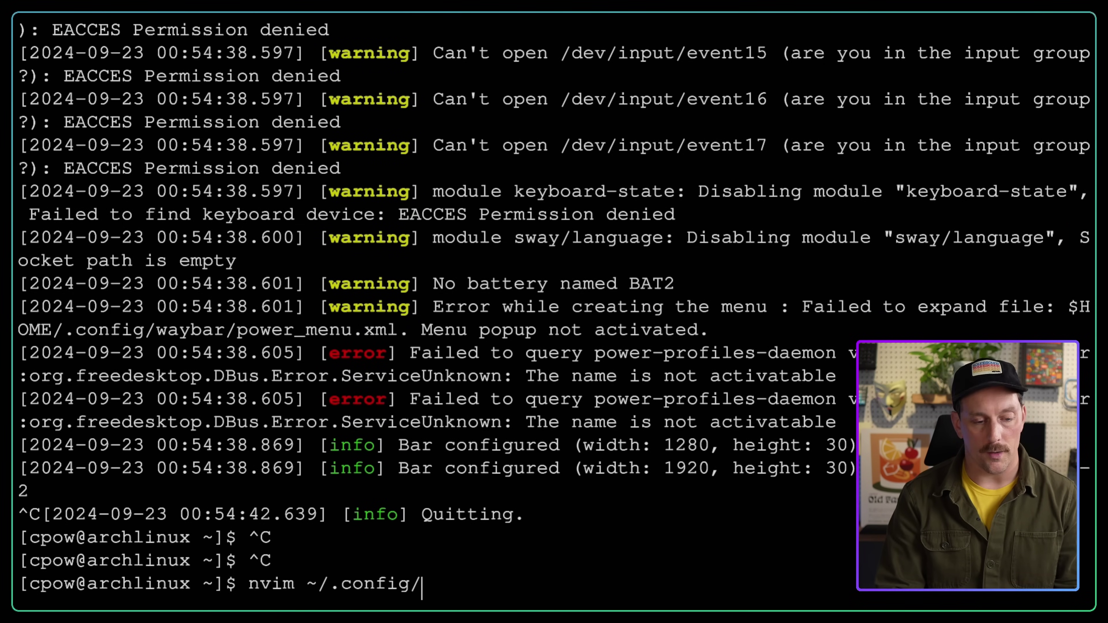
text(waybar/config)
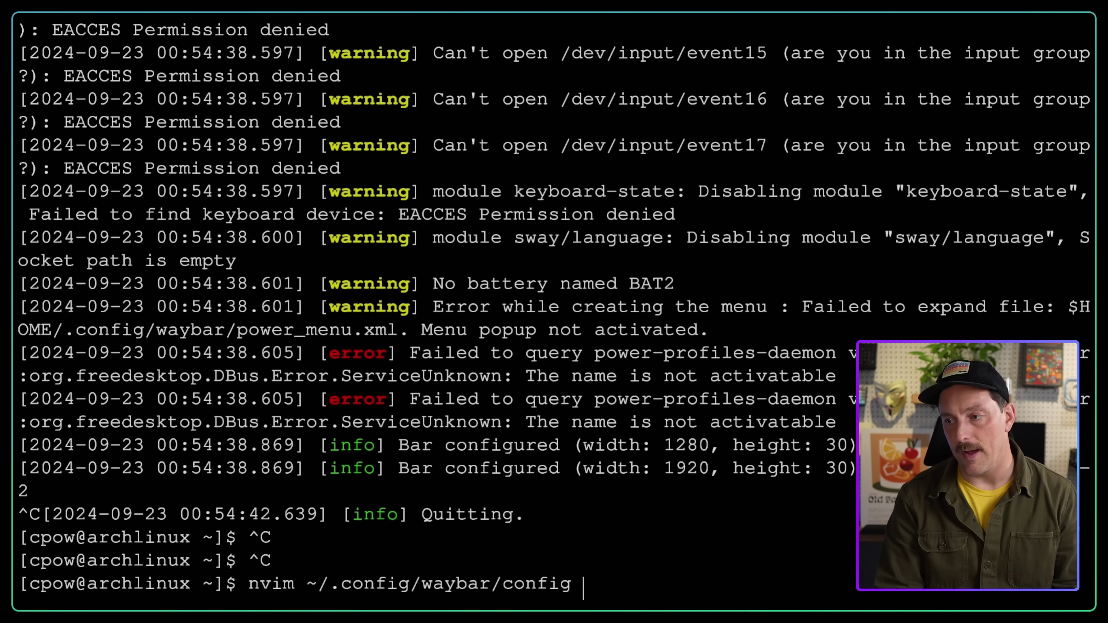
key(Return)
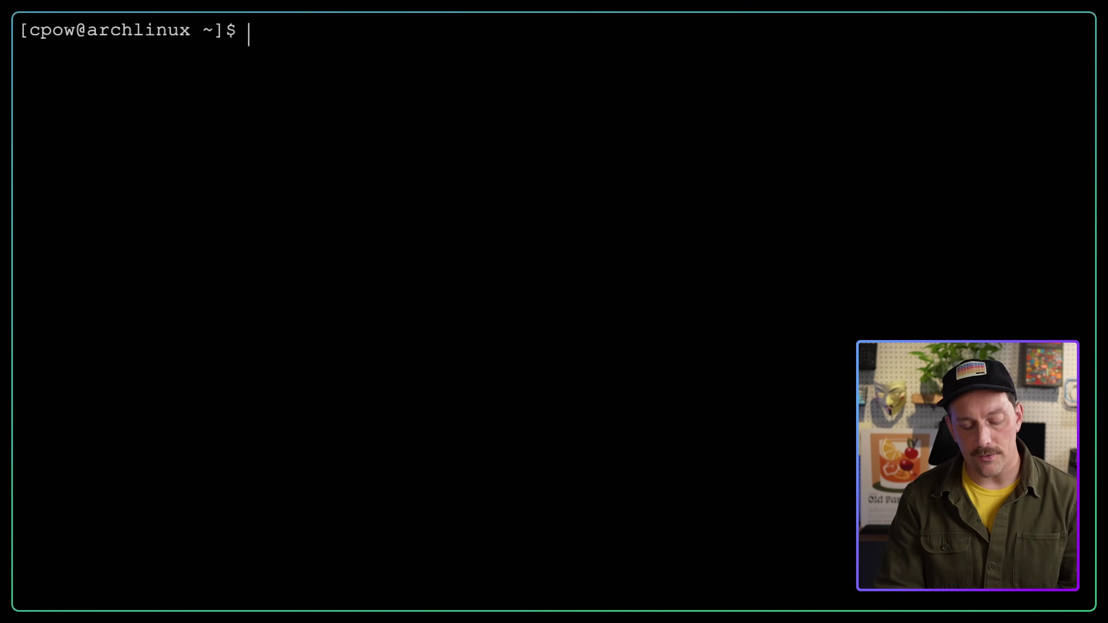
text(ncim ~)
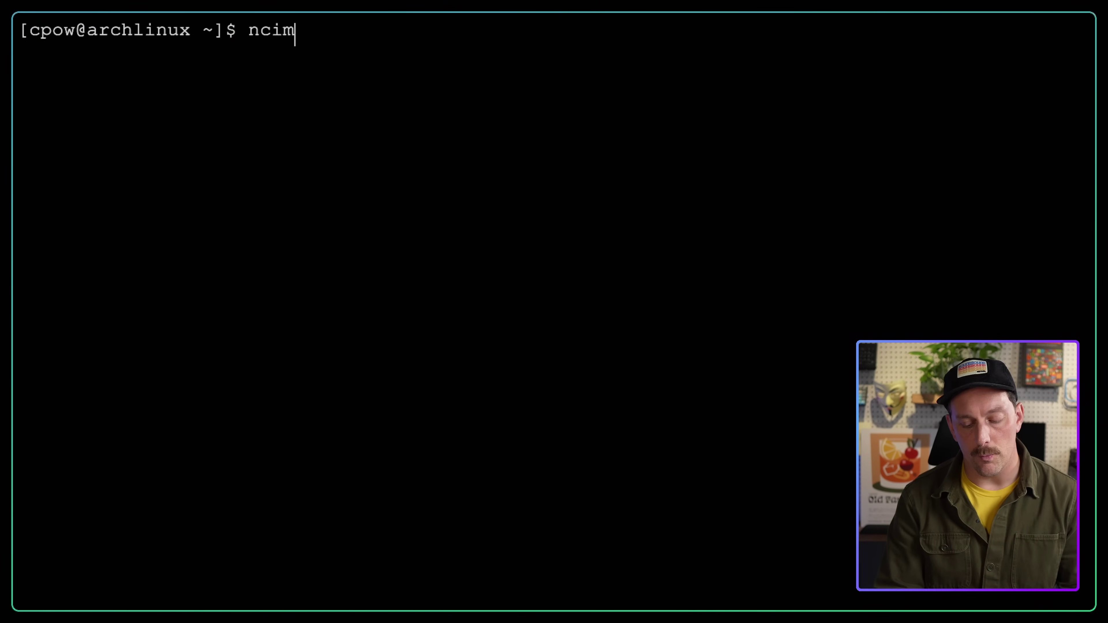
key(BackSpace)
key(BackSpace)
key(BackSpace)
key(BackSpace)
key(BackSpace)
key(BackSpace)
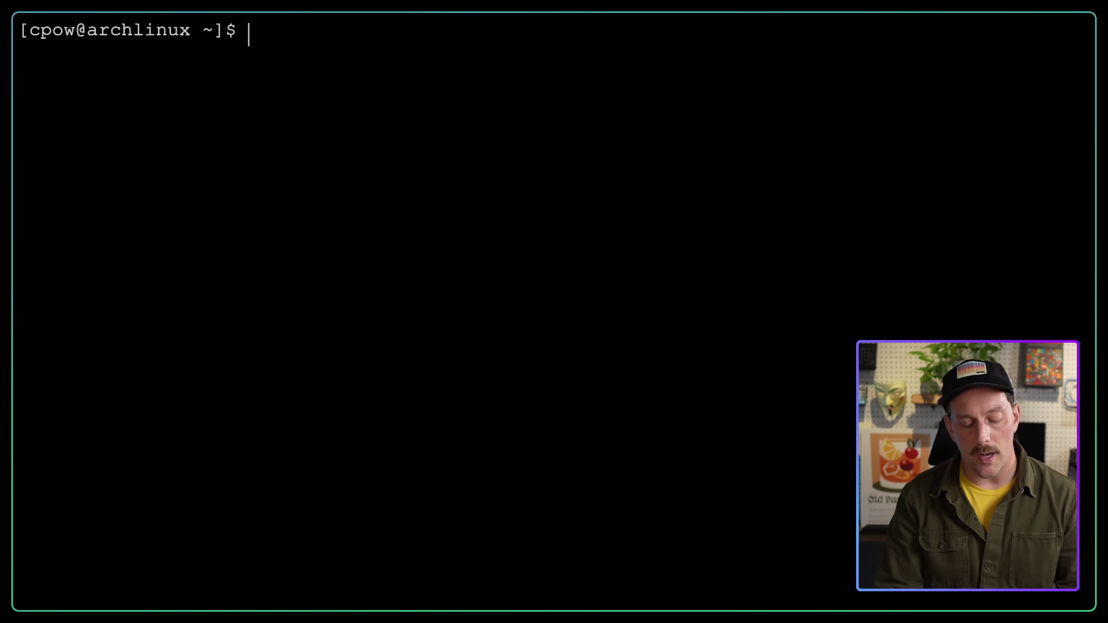
text(v)
key(BackSpace)
text(nvim ~/.)
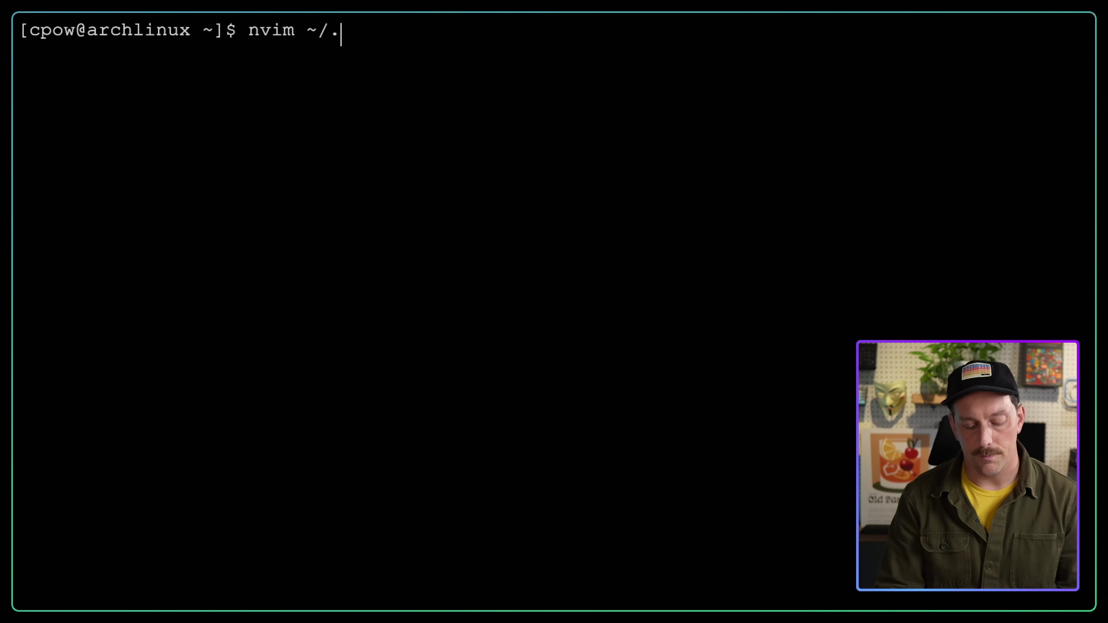
text(config/waybar/)
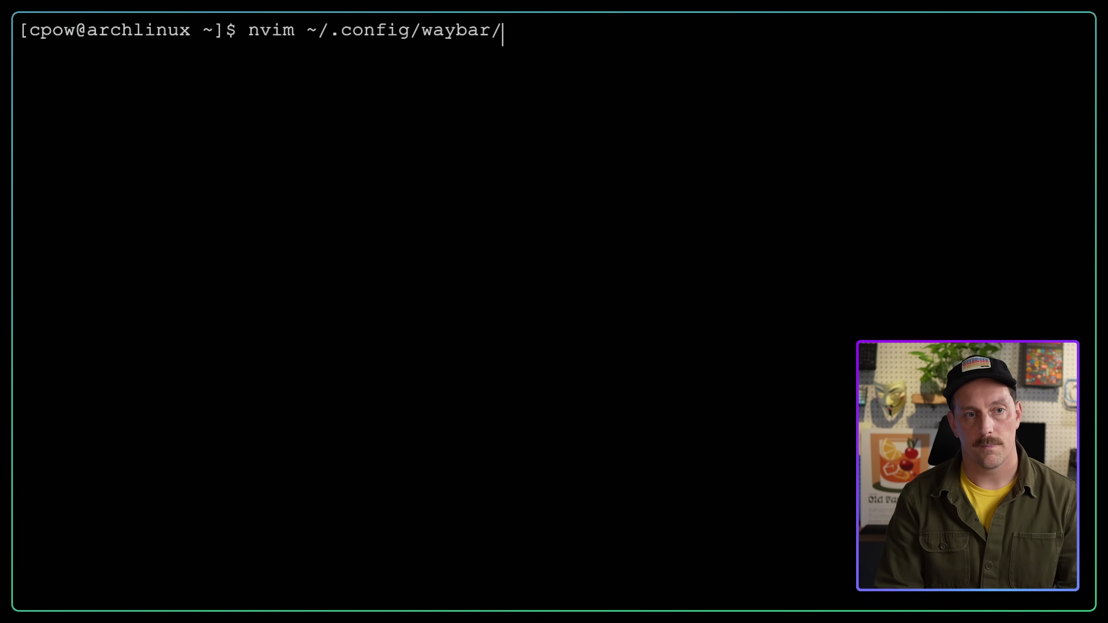
text(config)
key(Return)
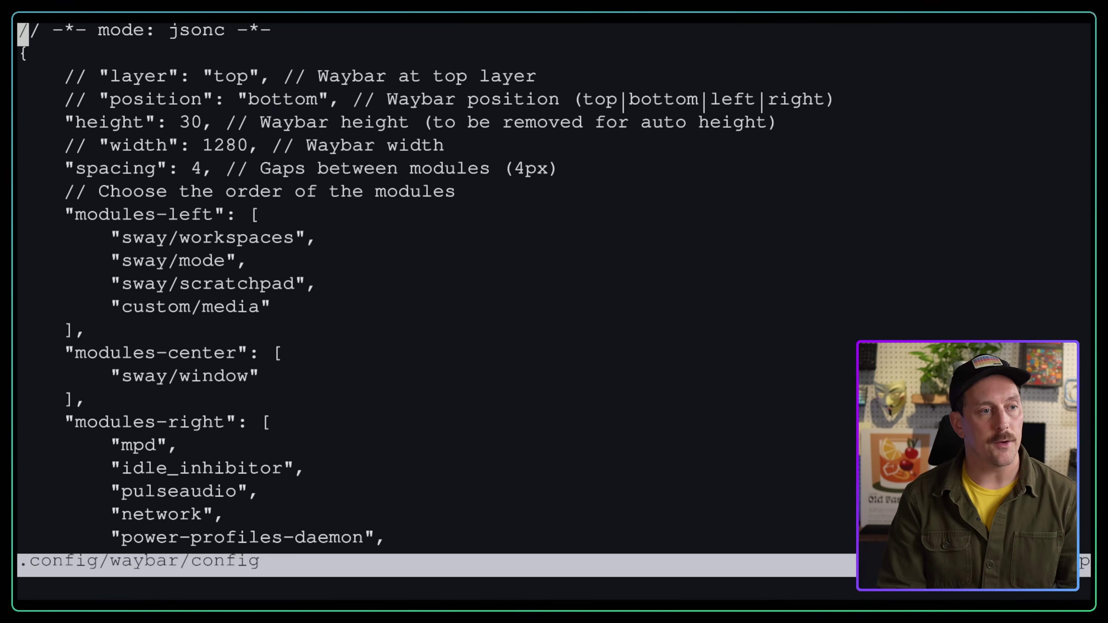
Examine the modules-left block of the waybar config, highlighting its lines.
key(j)
key(j)
key(j)
key(j)
key(j)
key(j)
key(j)
key(j)
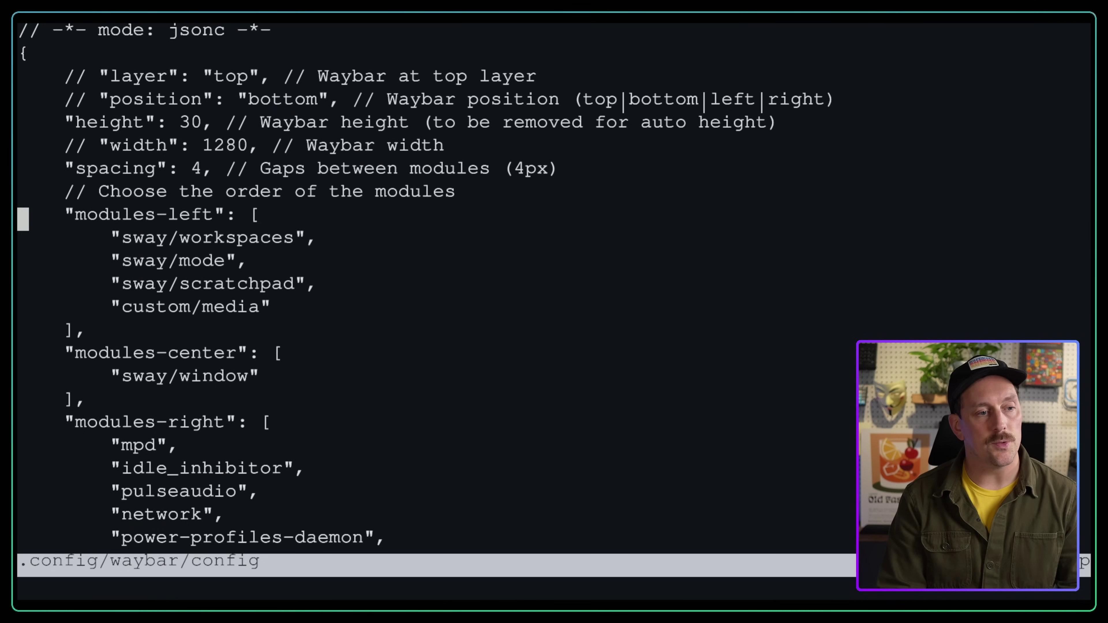
key(shift+v)
key(j)
key(j)
key(j)
key(j)
key(j)
key(Escape)
Delete the sway/mode, sway/scratchpad and custom/media lines from the modules-left list.
key(k)
key(k)
key(k)
key(k)
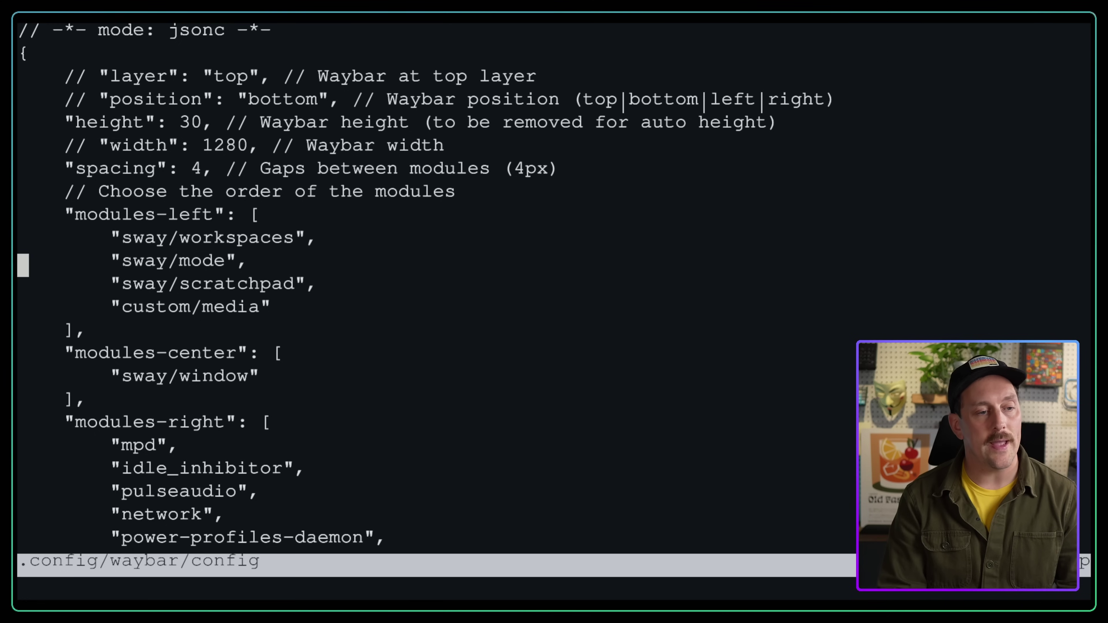
key(l)
key(l)
key(l)
key(l)
key(l)
key(l)
key(l)
key(l)
key(l)
key(l)
key(l)
key(l)
key(j)
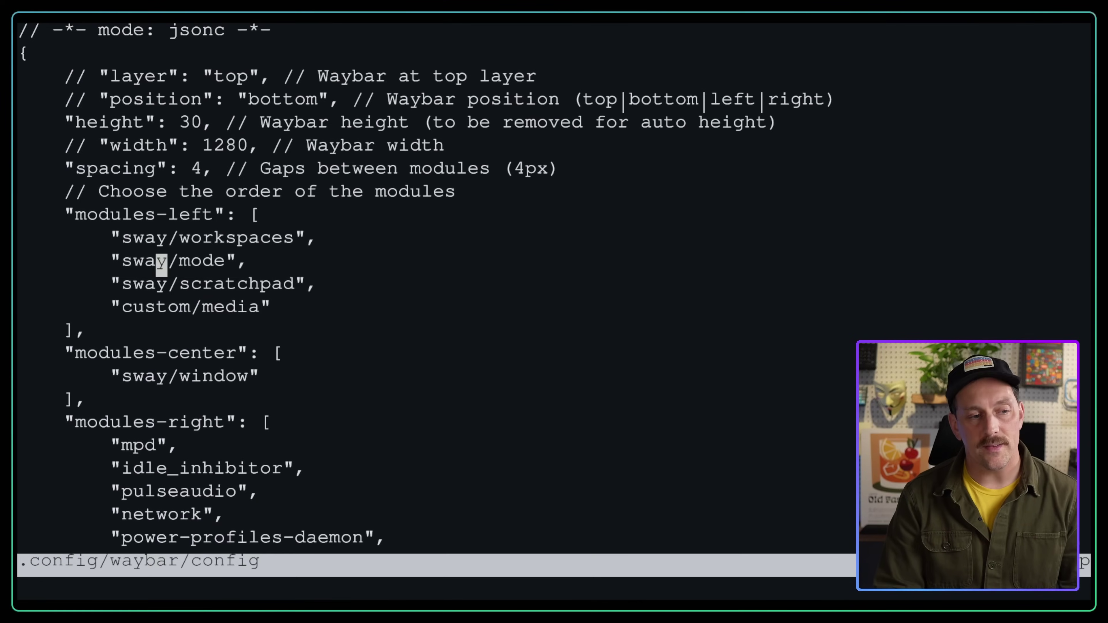
key(shift+v)
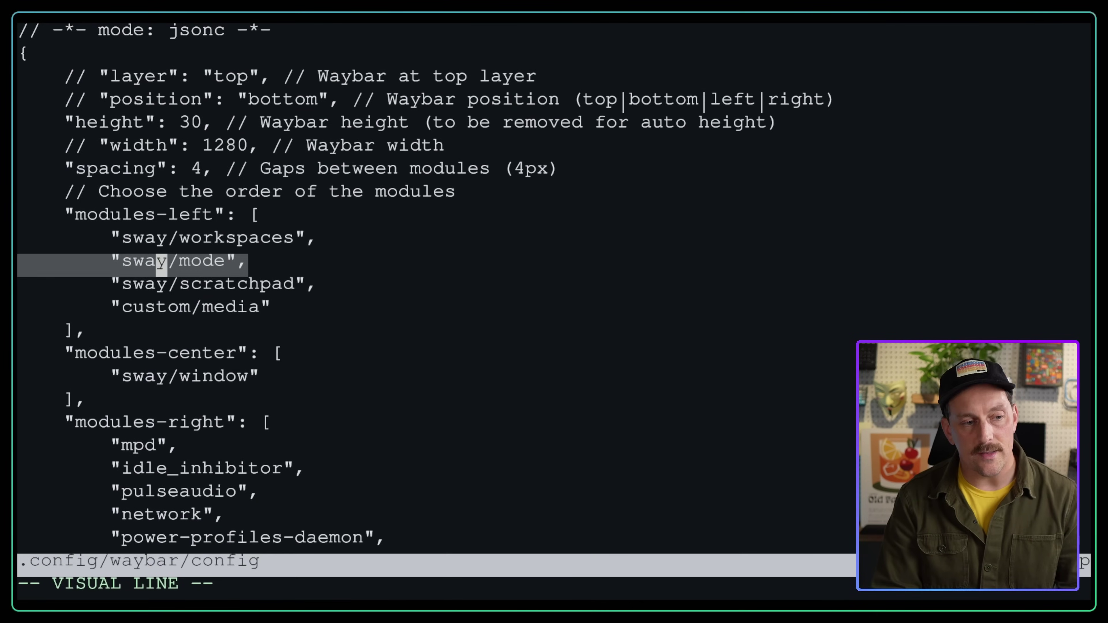
key(j)
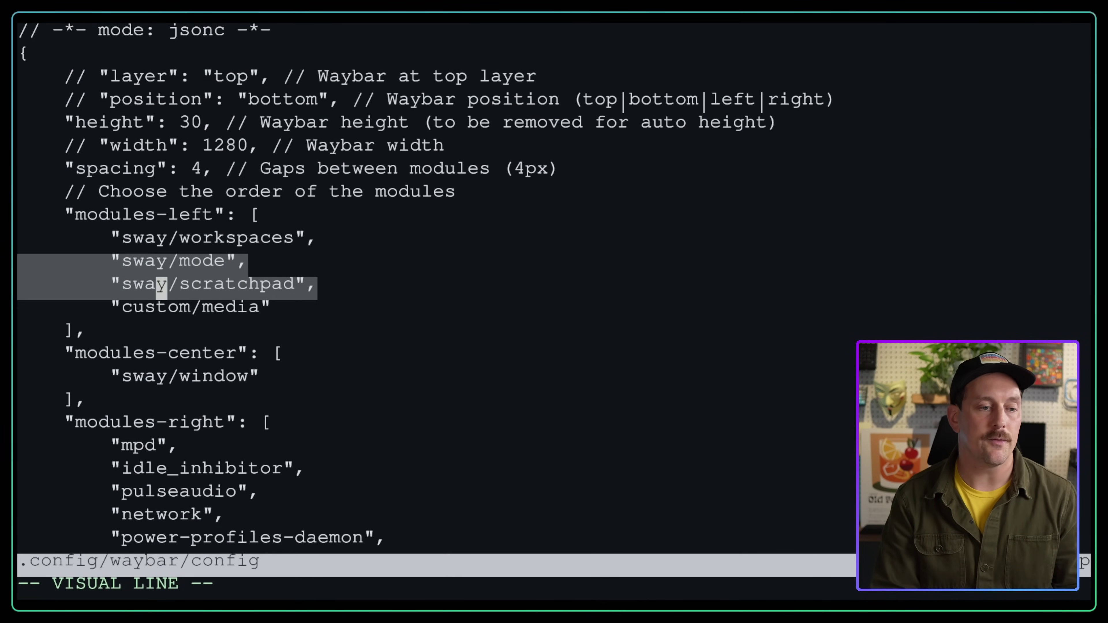
key(j)
key(d)
key(k)
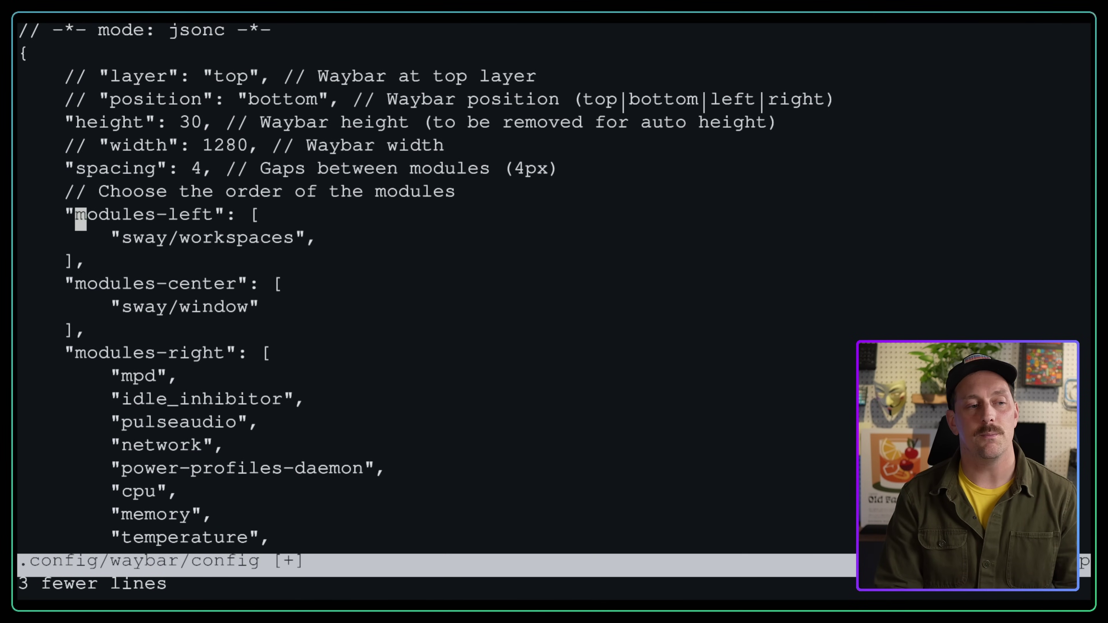
Change the workspaces entry in modules-left to hyprland/workspaces and save the file.
key(j)
key(l)
key(l)
key(l)
key(l)
key(l)
text(ciw)
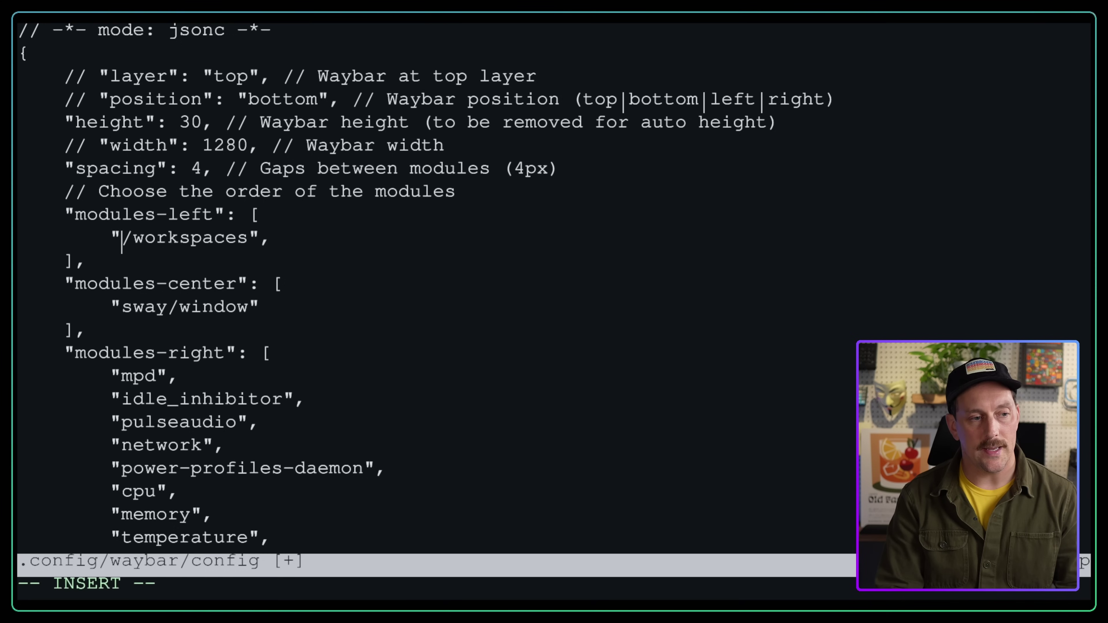
text(hyprland)
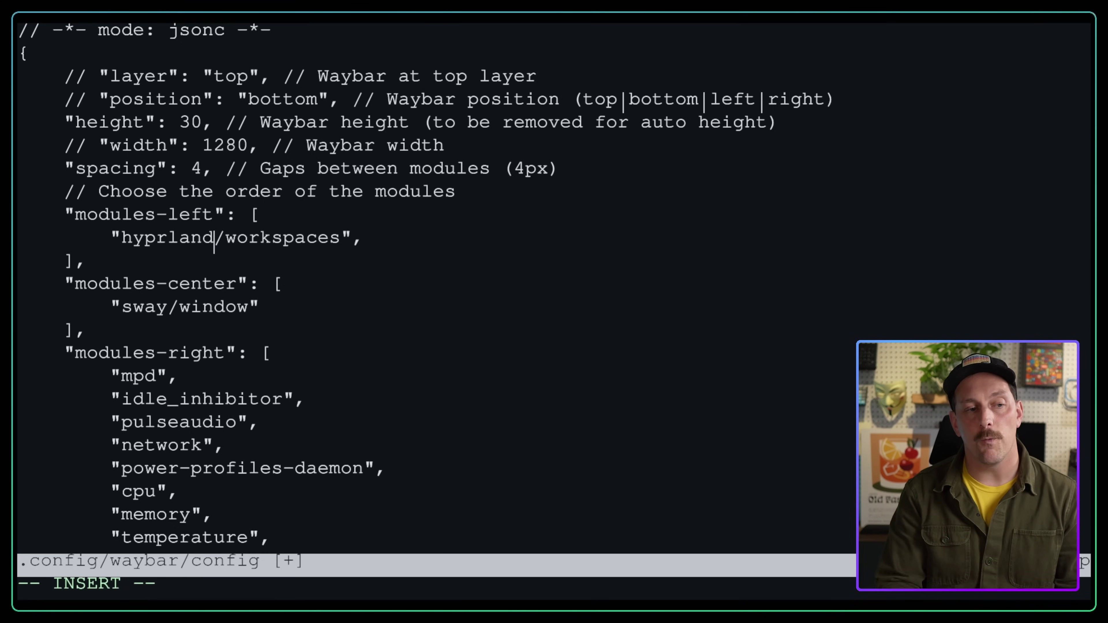
key(Escape)
text(:w)
key(Return)
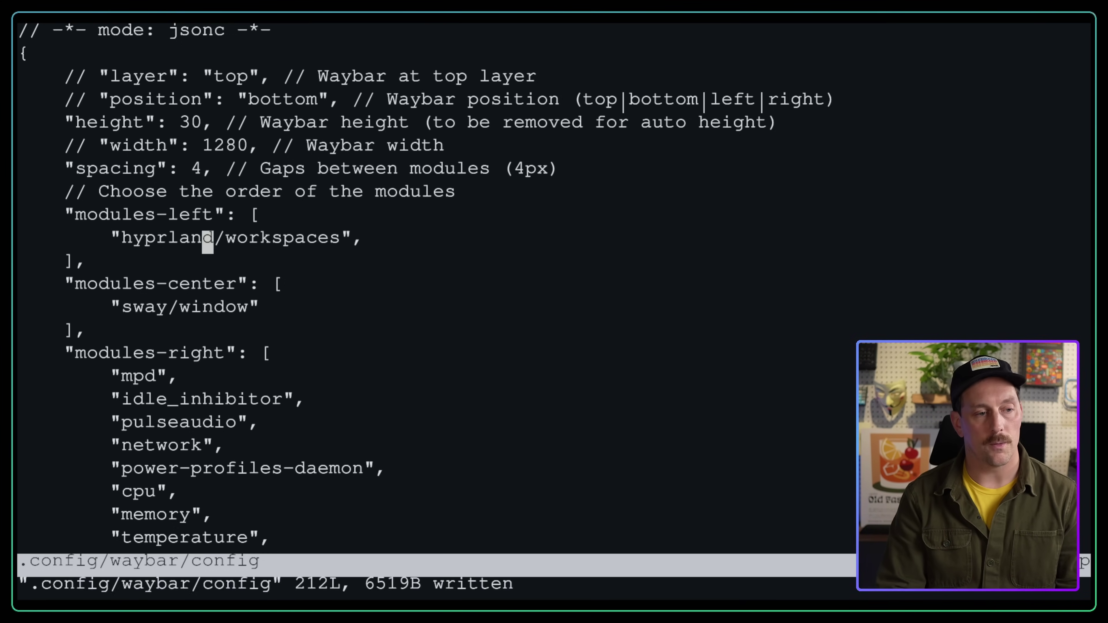
Change the window entry in modules-center to hyprland/window, then save the file and quit nvim.
key(j)
key(j)
key(h)
key(h)
key(h)
key(h)
key(h)
key(k)
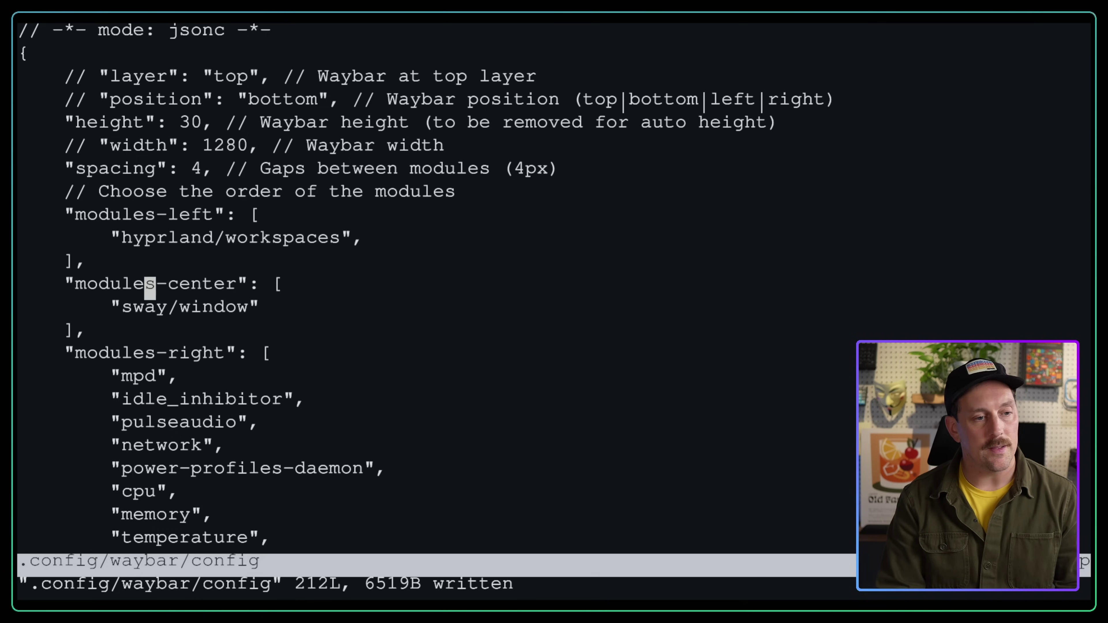
text(jciw)
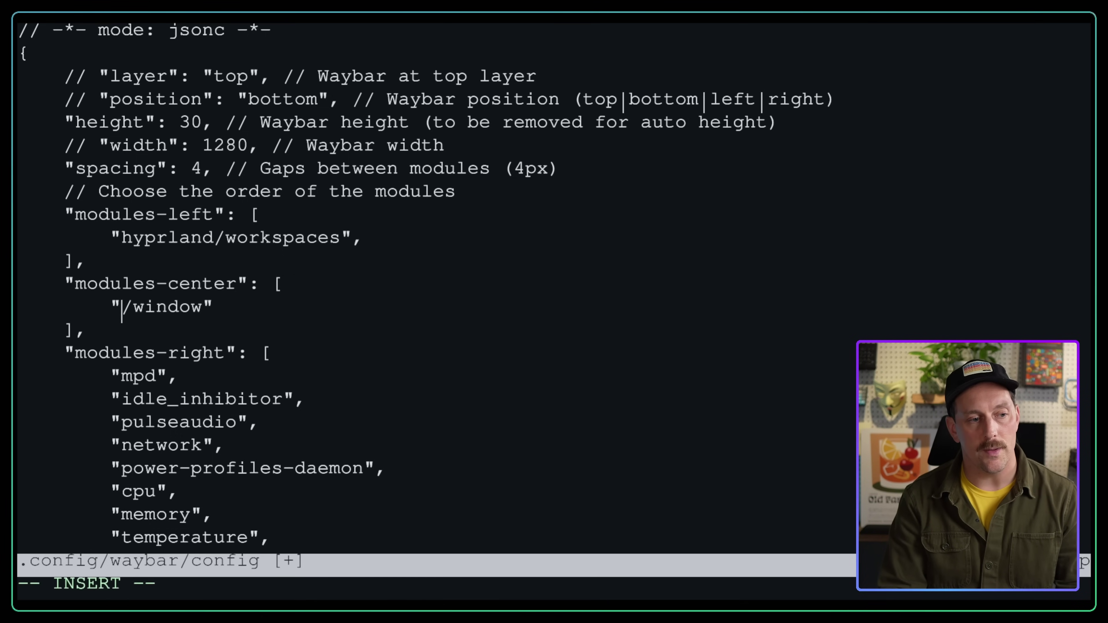
text(hyprland)
key(Escape)
text(:w)
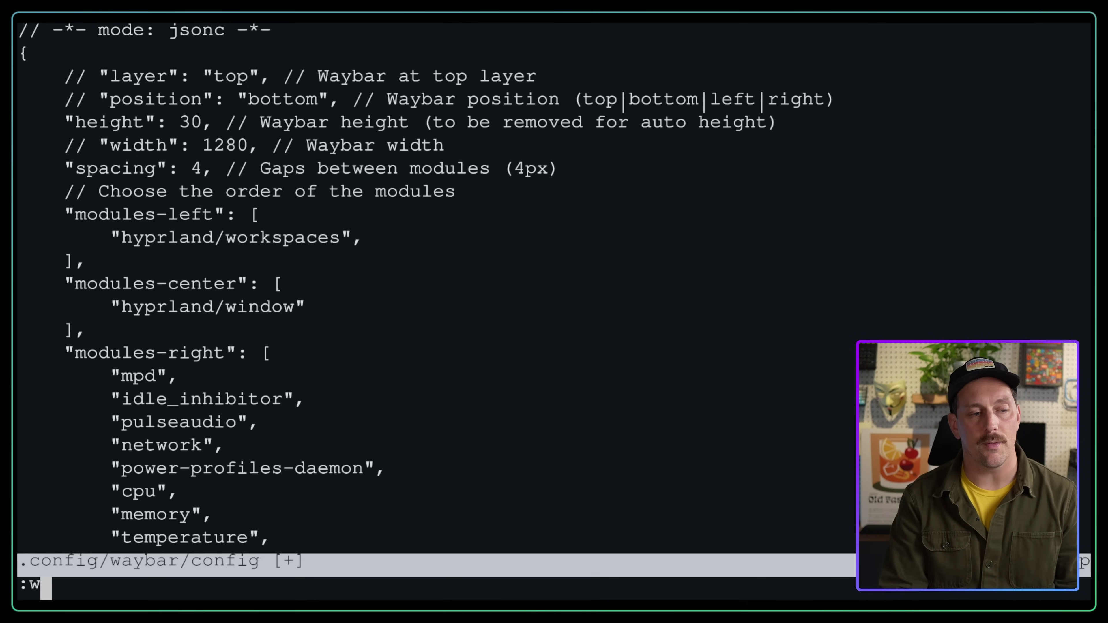
key(Return)
text(:wqa)
key(Return)
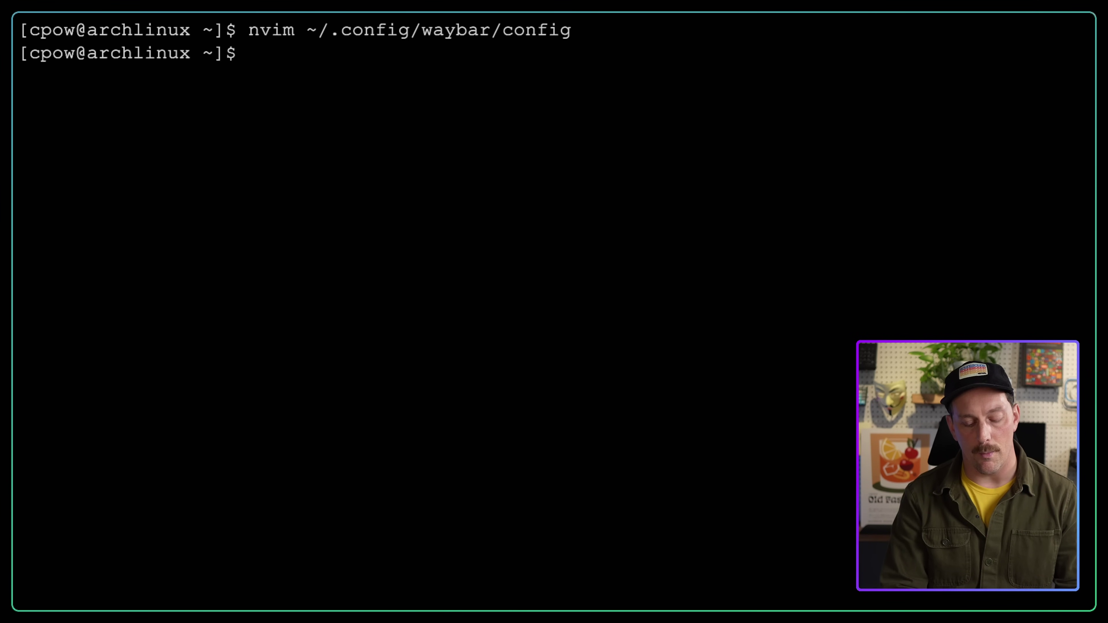
Start waybar again and switch between the browser and terminal windows to check the bar's workspaces and window title.
text(waybar)
key(Return)
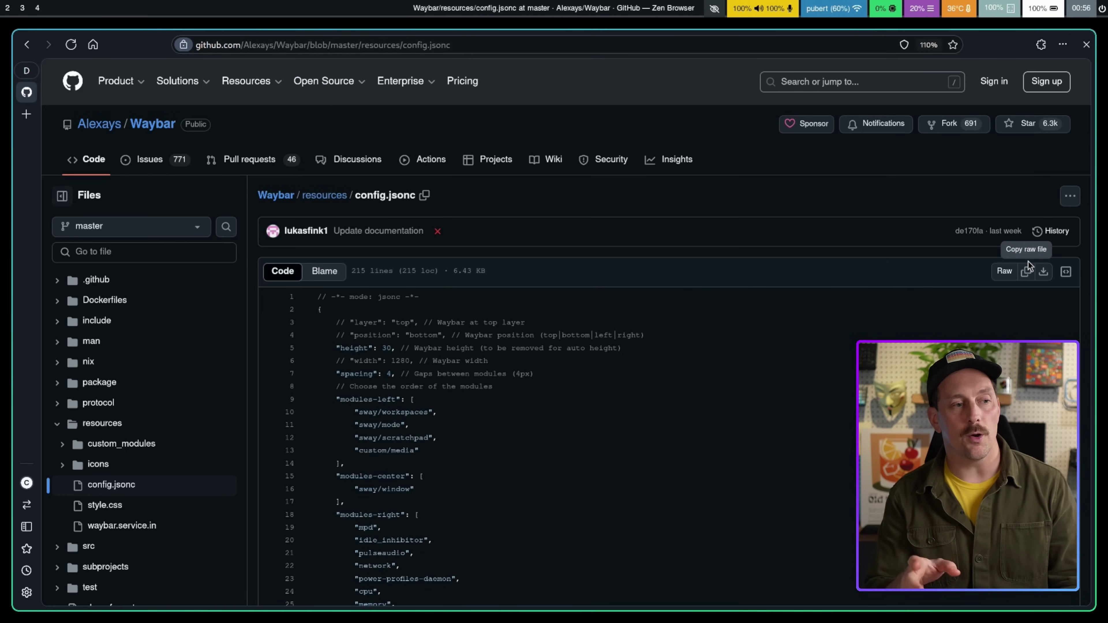
key(alt+Tab)
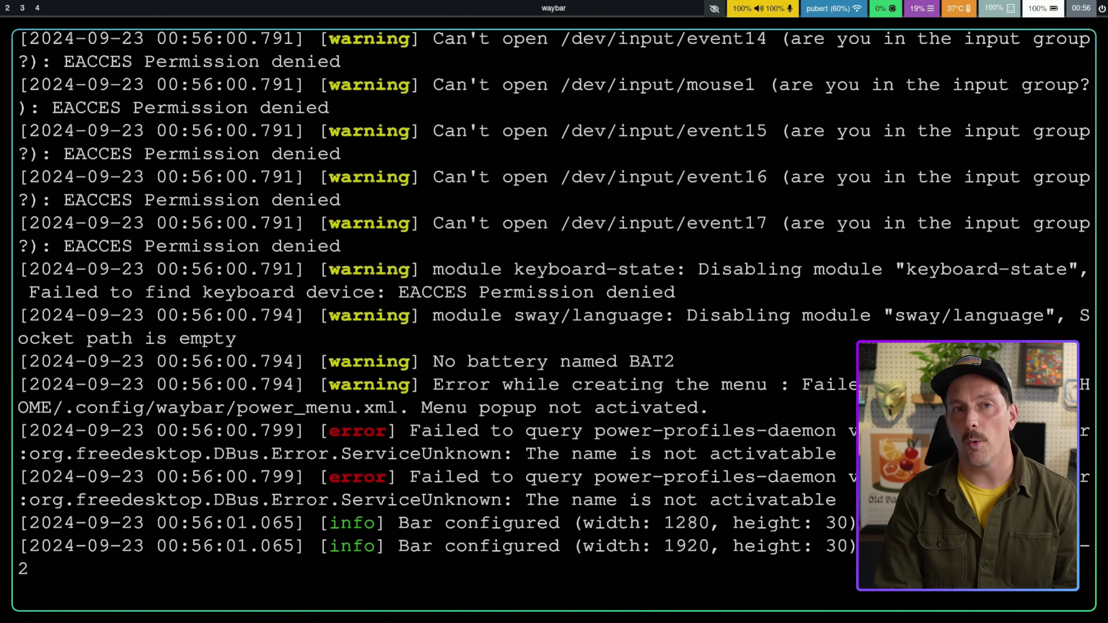
Stop waybar and open ~/.config/waybar/config in nvim.
key(ctrl+c)
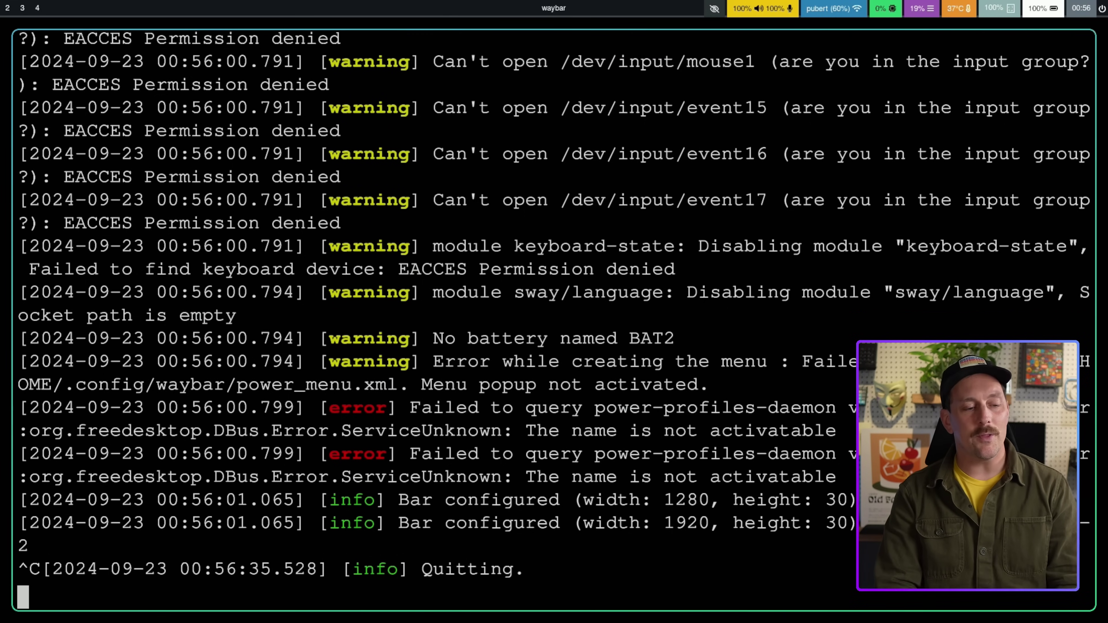
key(ctrl+c)
key(ctrl+c)
key(ctrl+c)
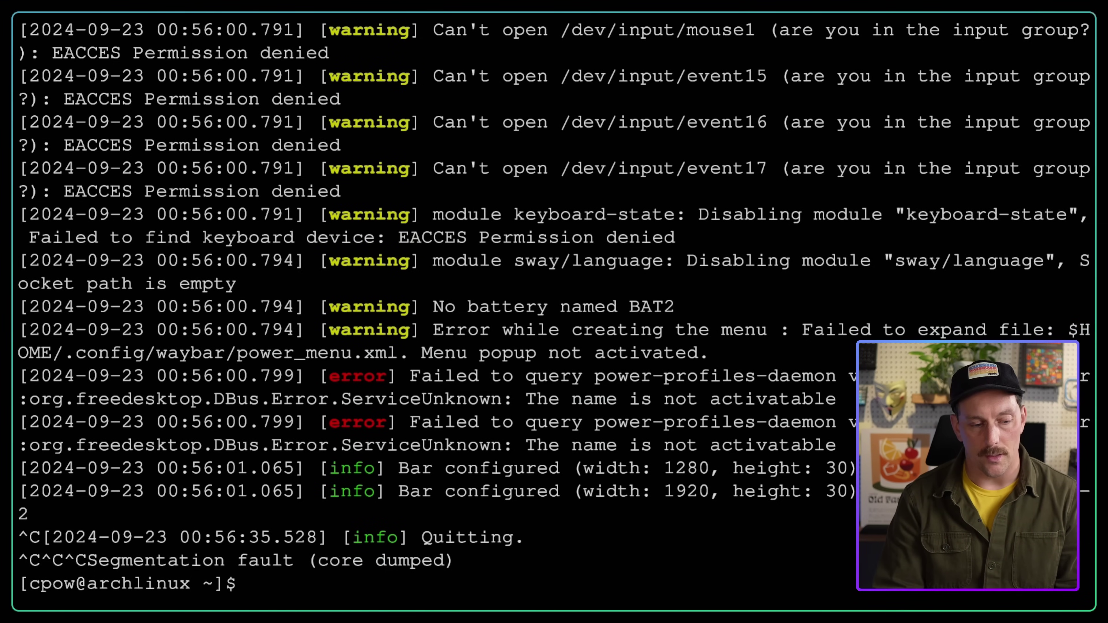
text(nvim ~/.config/)
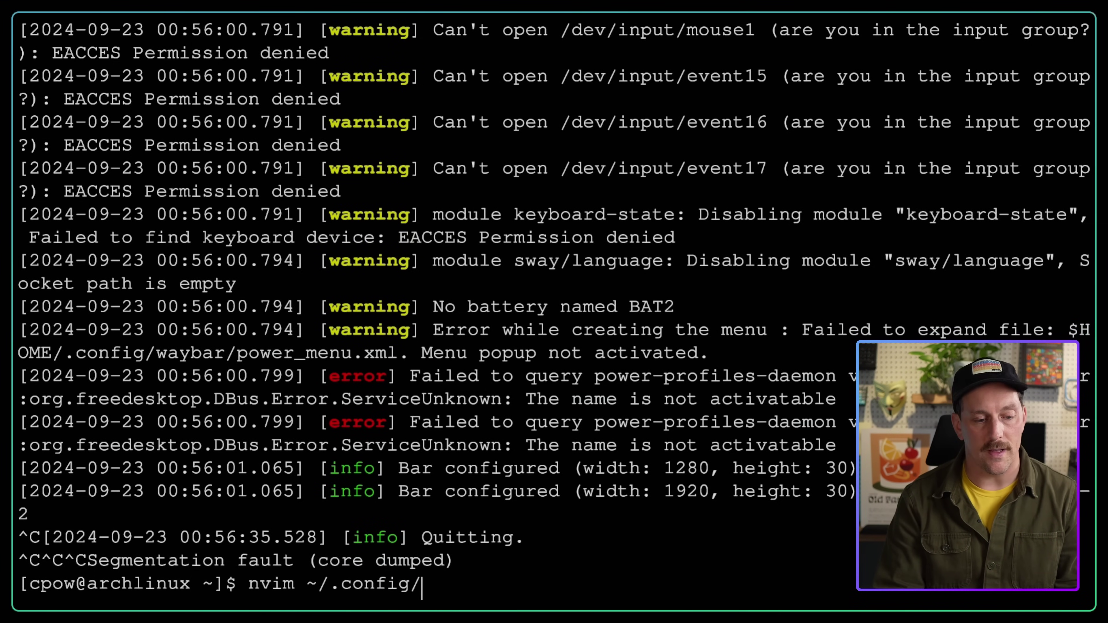
text(waybar/config)
key(Return)
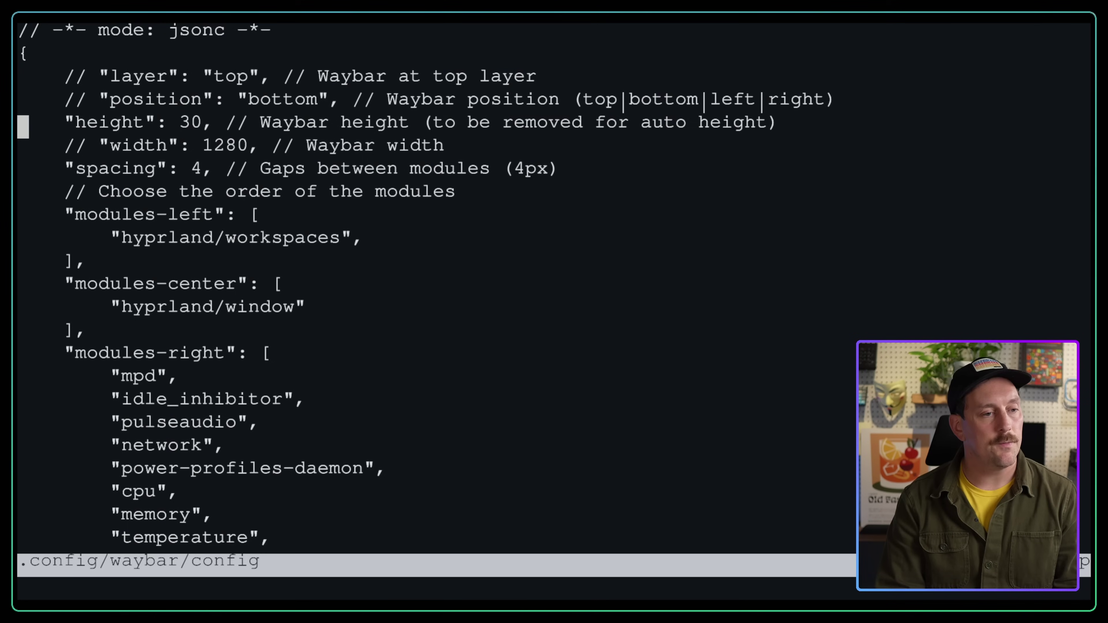
Rename the commented-out sway/workspaces block under the modules configuration to hyprland/workspaces.
key(j)
key(j)
key(ctrl+d)
key(ctrl+d)
key(ctrl+d)
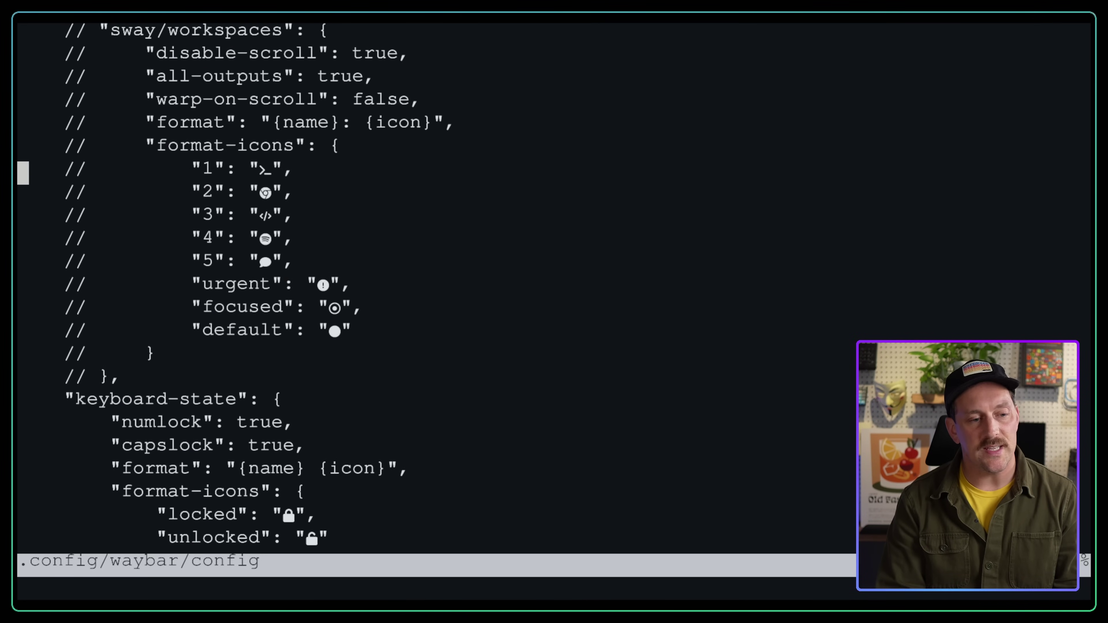
key(k)
key(k)
key(k)
key(k)
key(k)
key(k)
key(k)
key(k)
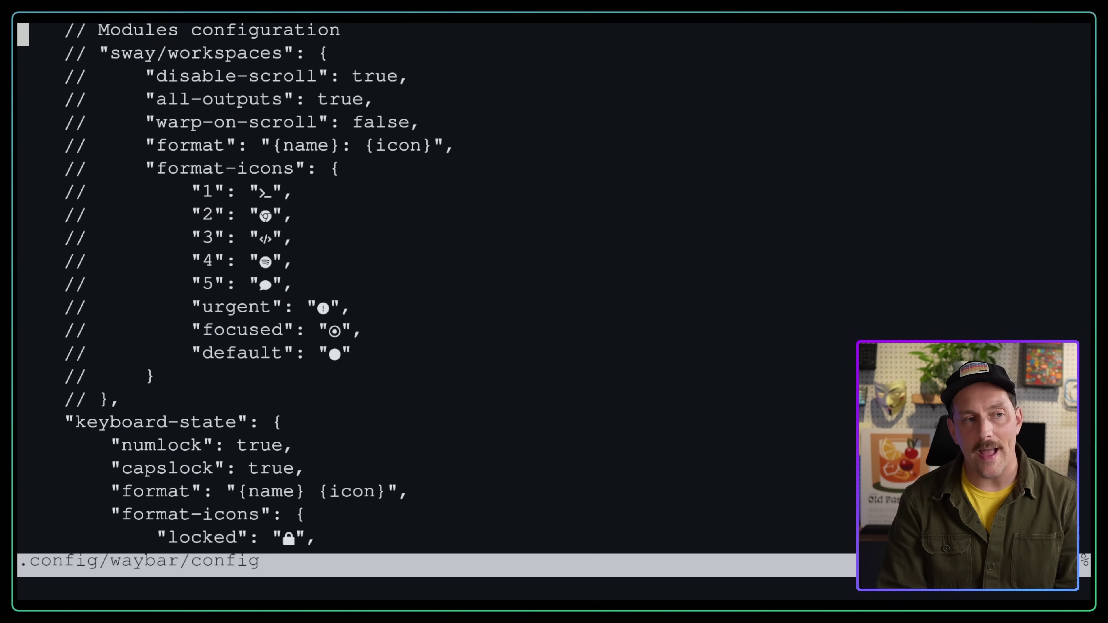
key(j)
key(j)
key(l)
key(w)
key(w)
text(ciw)
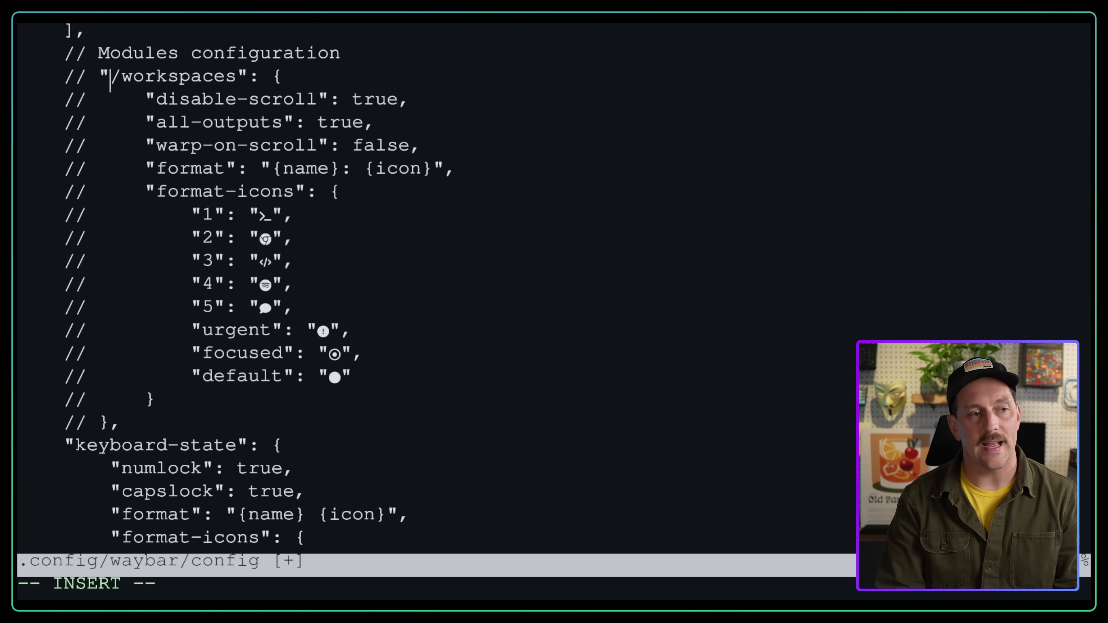
text(hyperland)
key(BackSpace)
key(BackSpace)
key(BackSpace)
key(BackSpace)
key(BackSpace)
key(BackSpace)
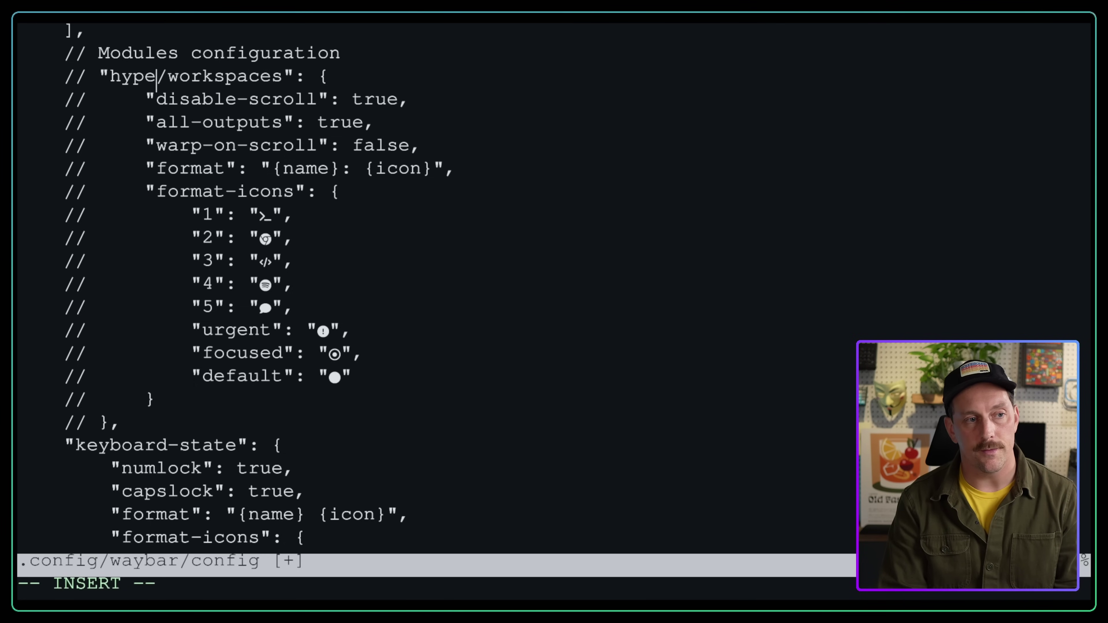
text(rland)
key(Escape)
Delete the "// Modules configuration" comment line above the hyprland/workspaces block.
key(j)
key(k)
key(k)
key(h)
key(h)
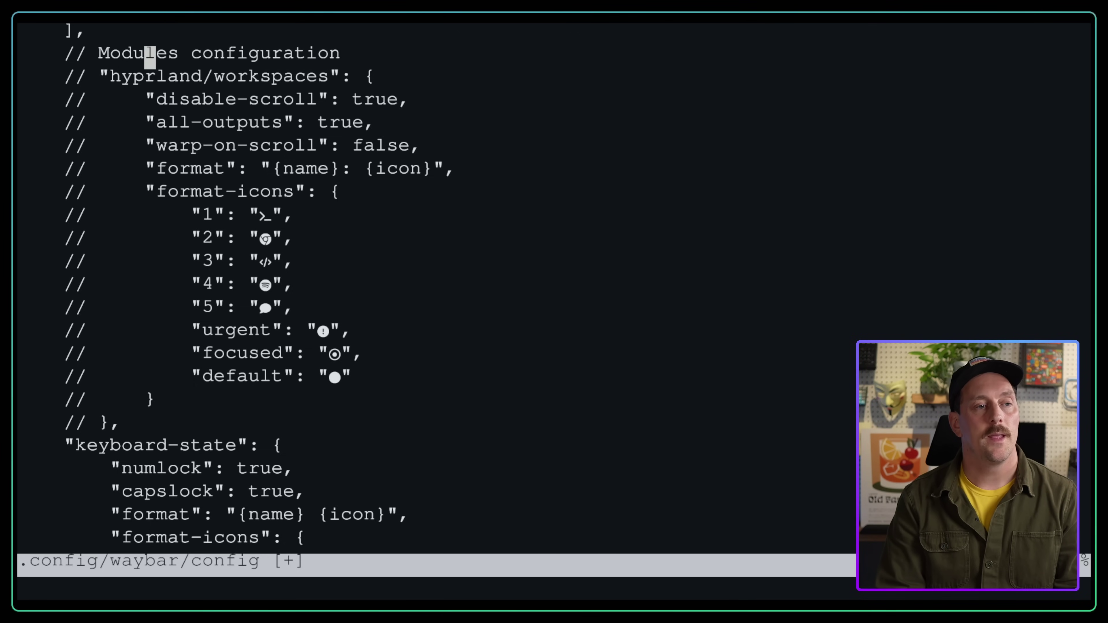
key(h)
key(asciicircum)
key(d)
key(d)
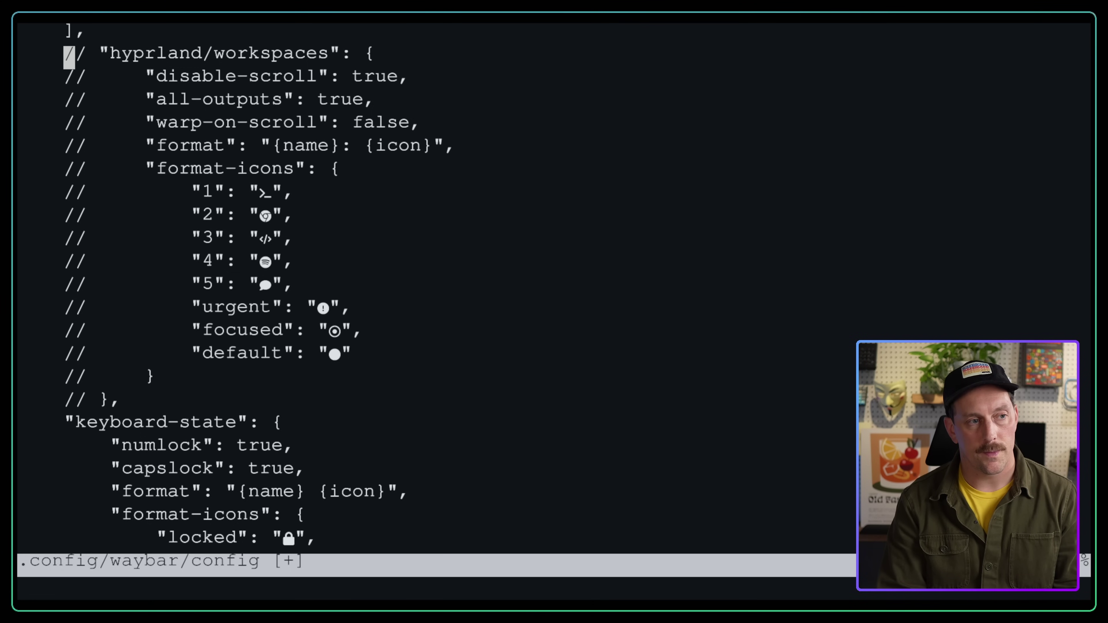
Uncomment the hyprland/workspaces opening line and its disable-scroll and all-outputs lines.
key(3)
key(s)
key(Escape)
key(j)
key(period)
key(j)
key(period)
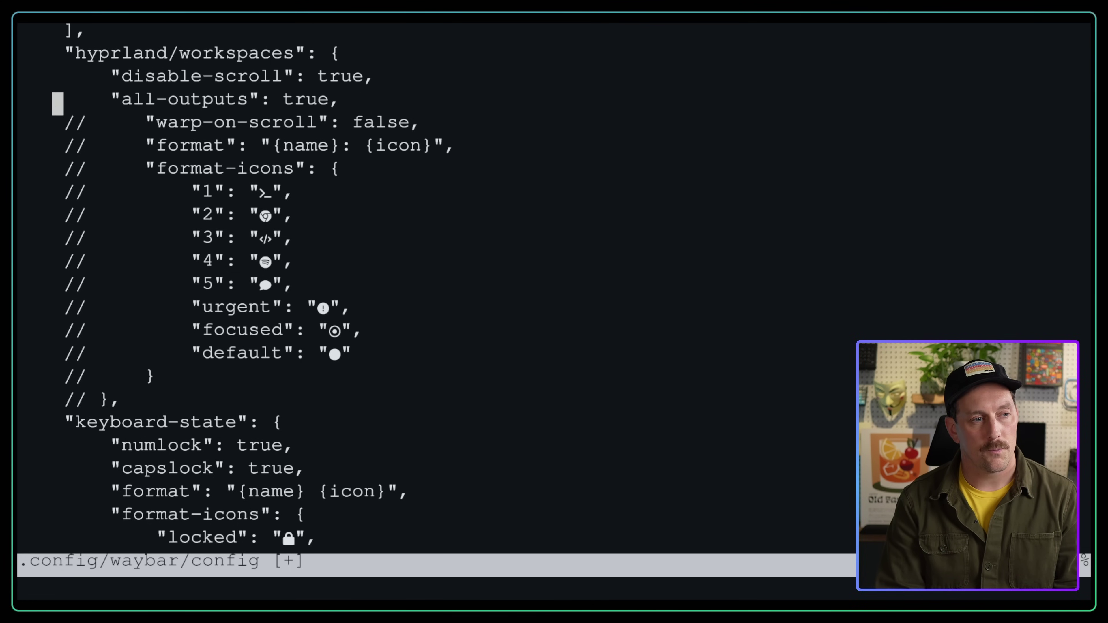
key(j)
key(period)
key(u)
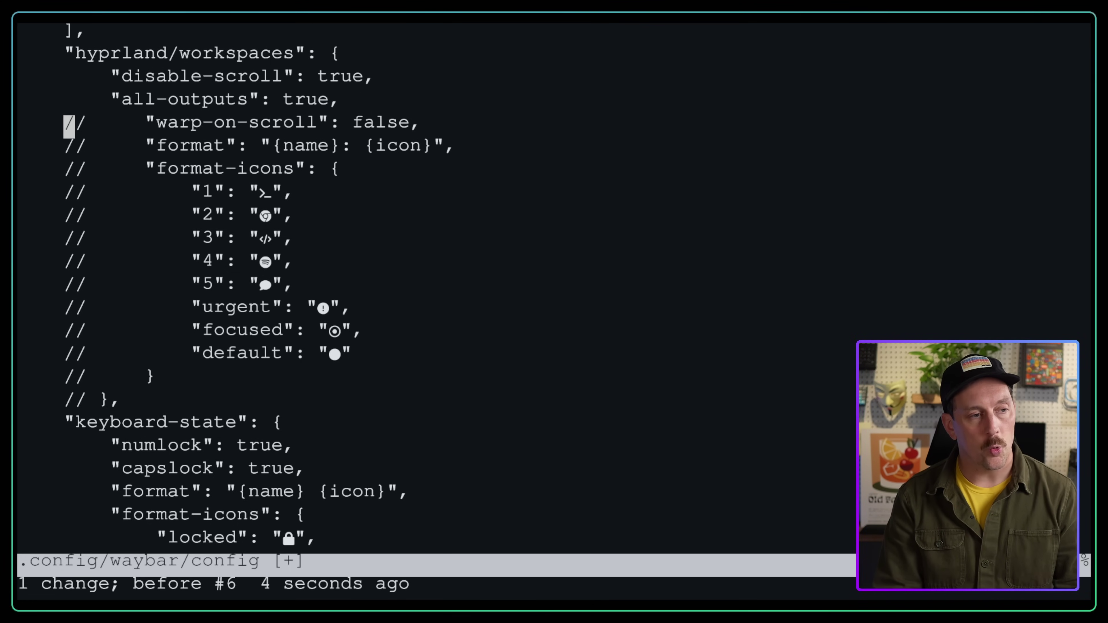
Record macro q that strips the comment prefix from the warp-on-scroll line and moves to the next line.
key(q)
key(q)
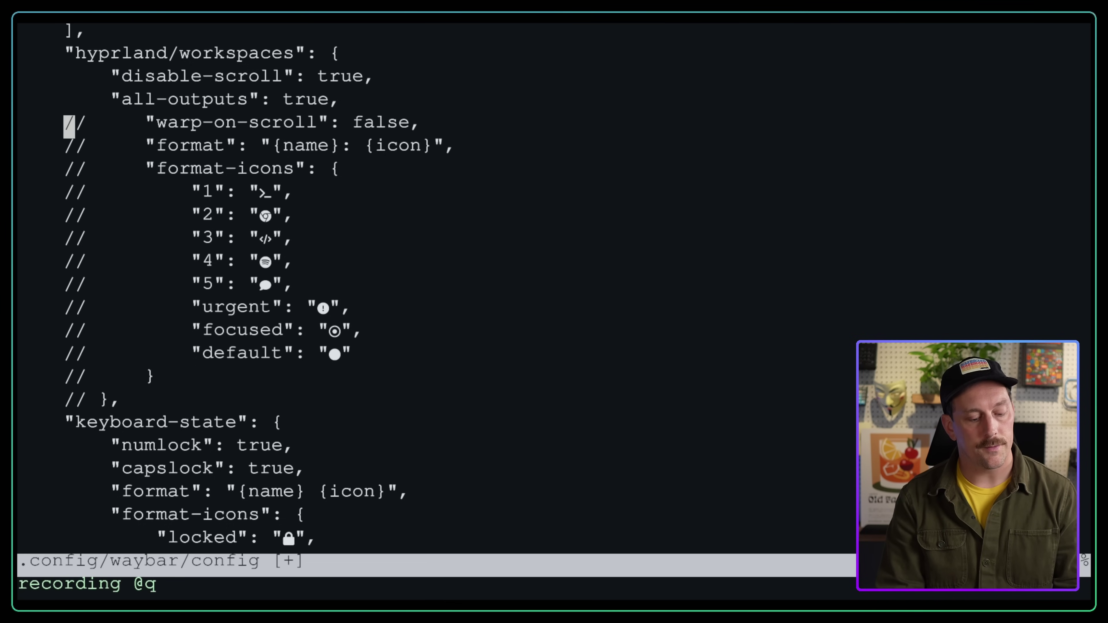
key(3)
key(s)
key(Escape)
key(j)
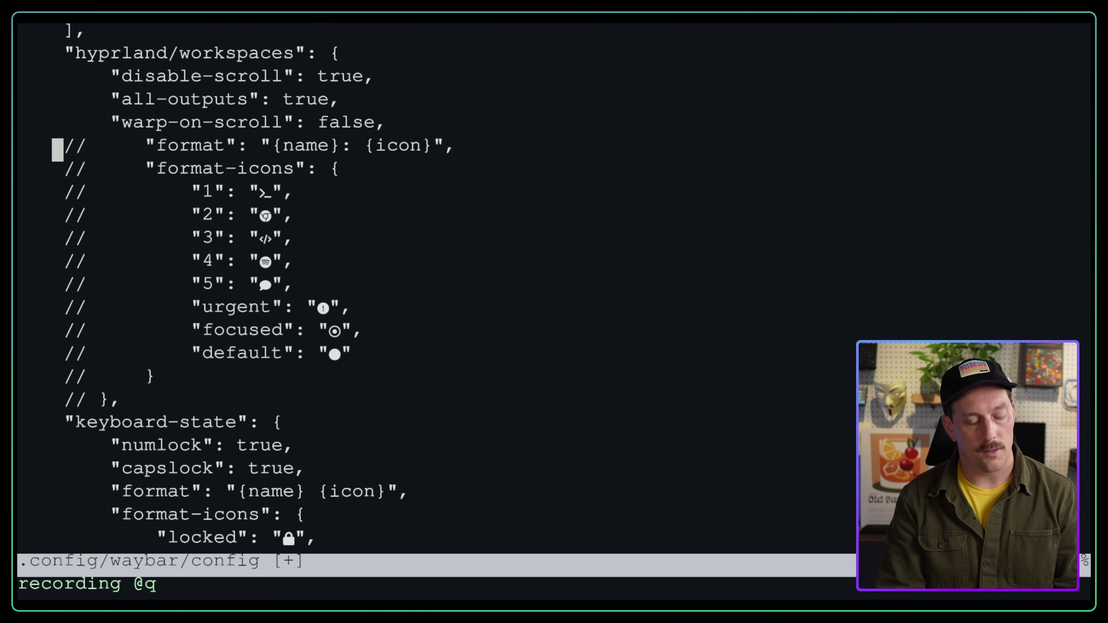
key(q)
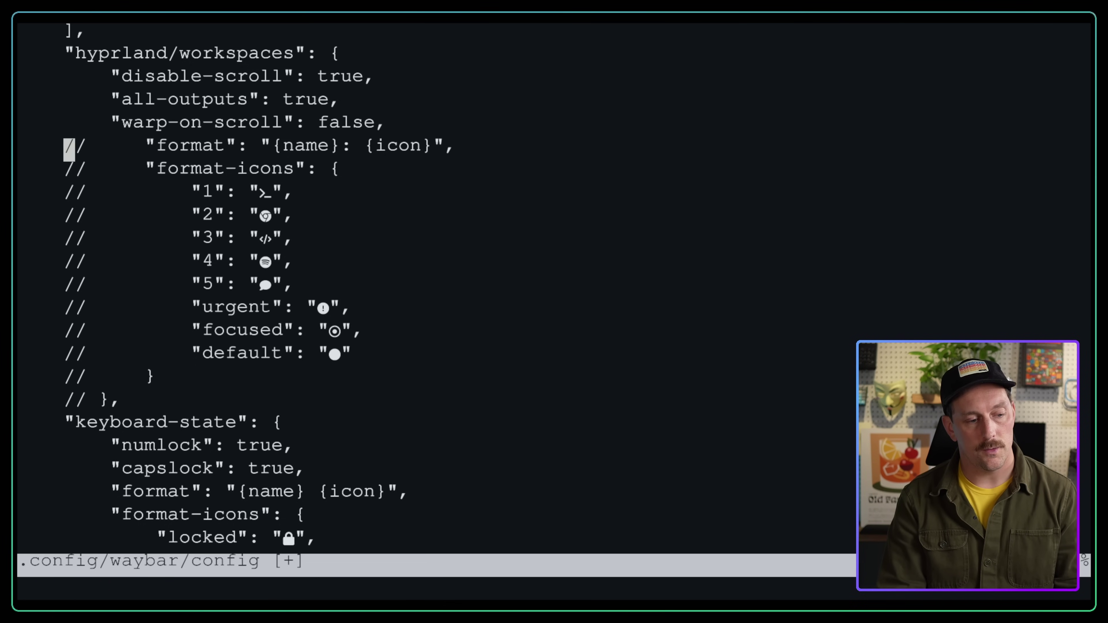
Replay macro q to uncomment the rest of the hyprland/workspaces block, from the format line to its closing brace.
key(@)
key(q)
key(@)
key(@)
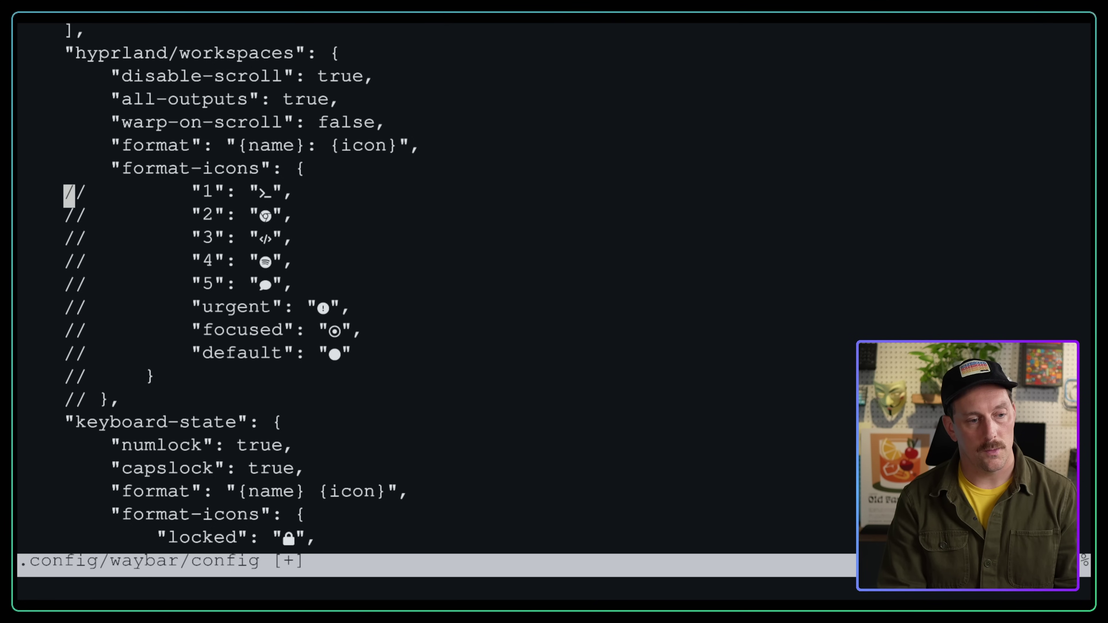
key(5)
key(@)
key(@)
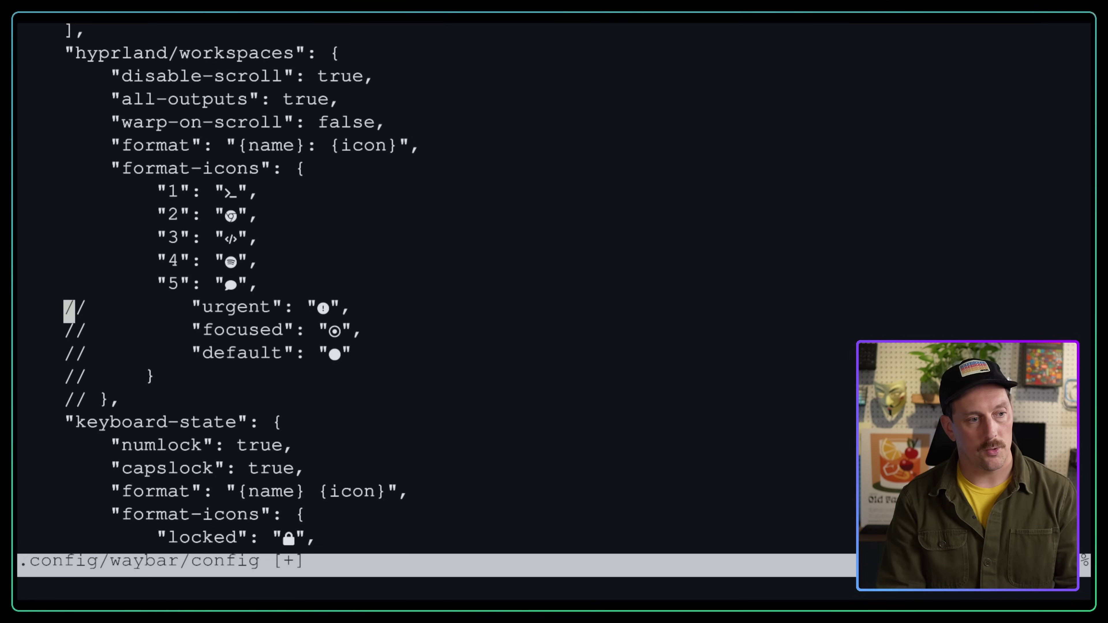
key(5)
key(@)
key(@)
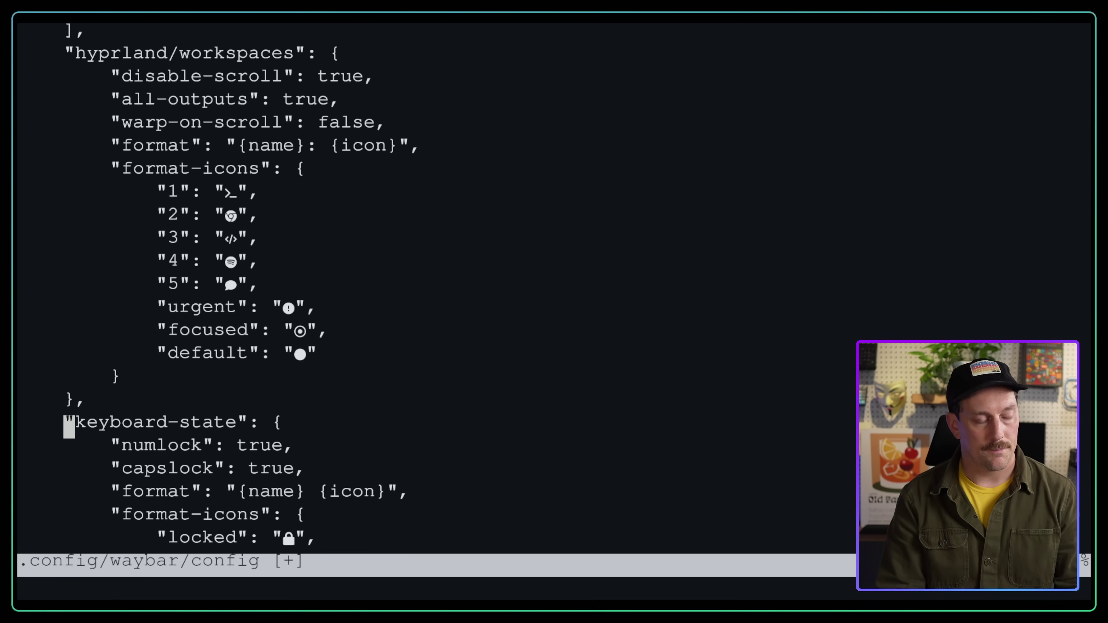
text(:Wa)
key(Return)
key(k)
key(k)
key(k)
key(k)
key(k)
key(k)
key(k)
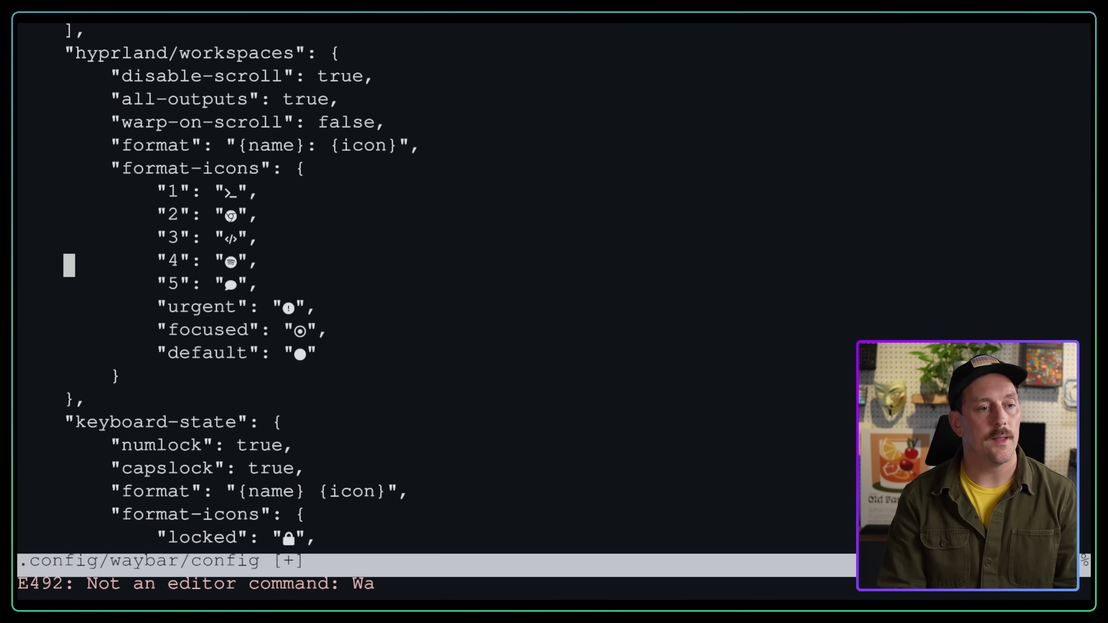
key(k)
key(k)
key(k)
key(w)
key(w)
key(w)
key(V)
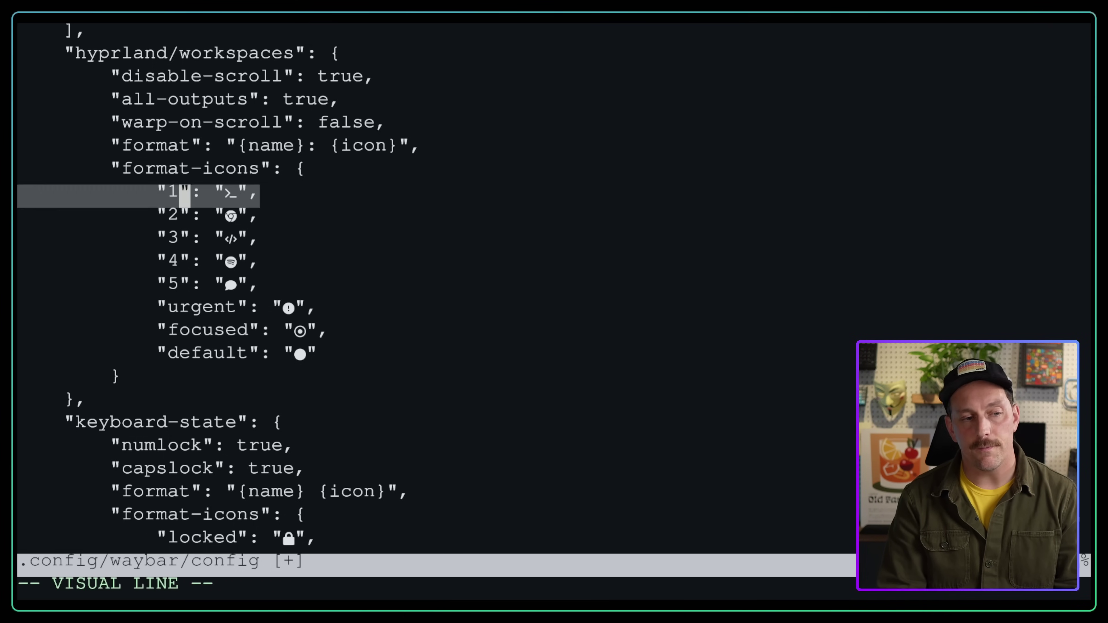
key(j)
key(j)
key(j)
key(j)
key(d)
key(j)
key(u)
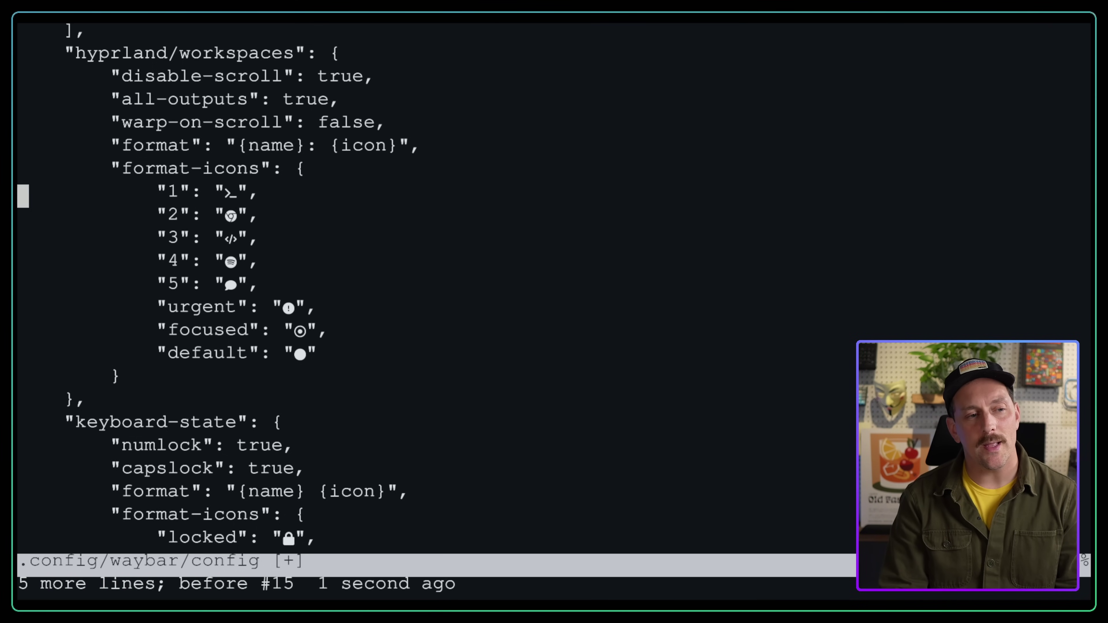
Delete the icon lines for workspaces 1 to 5 from format-icons in the hyprland/workspaces block.
key(V)
key(j)
key(j)
key(j)
key(j)
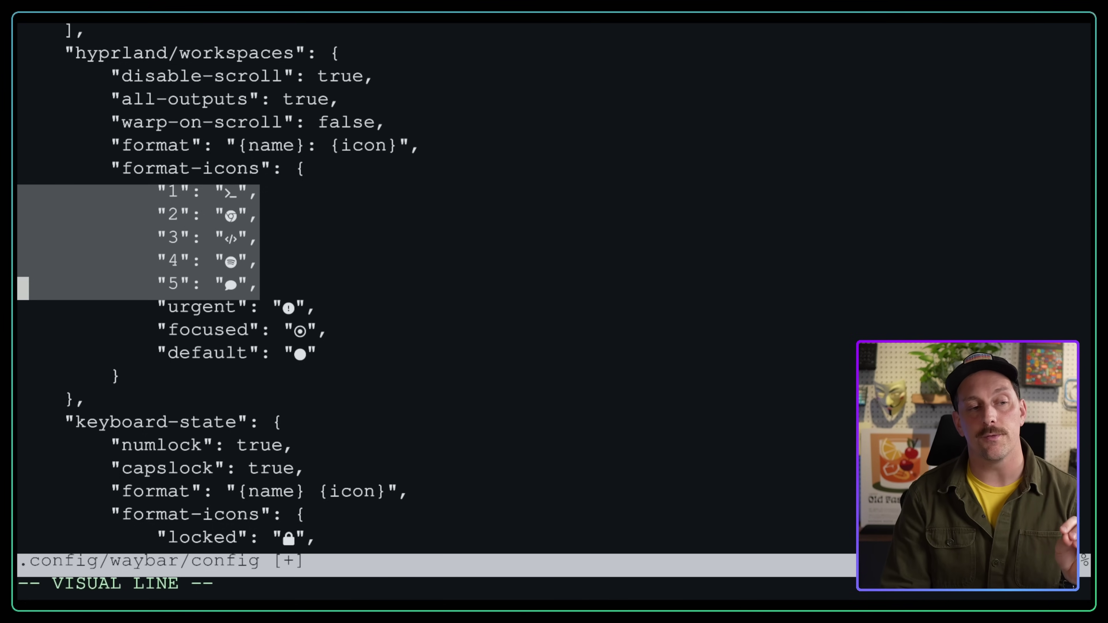
key(d)
key(j)
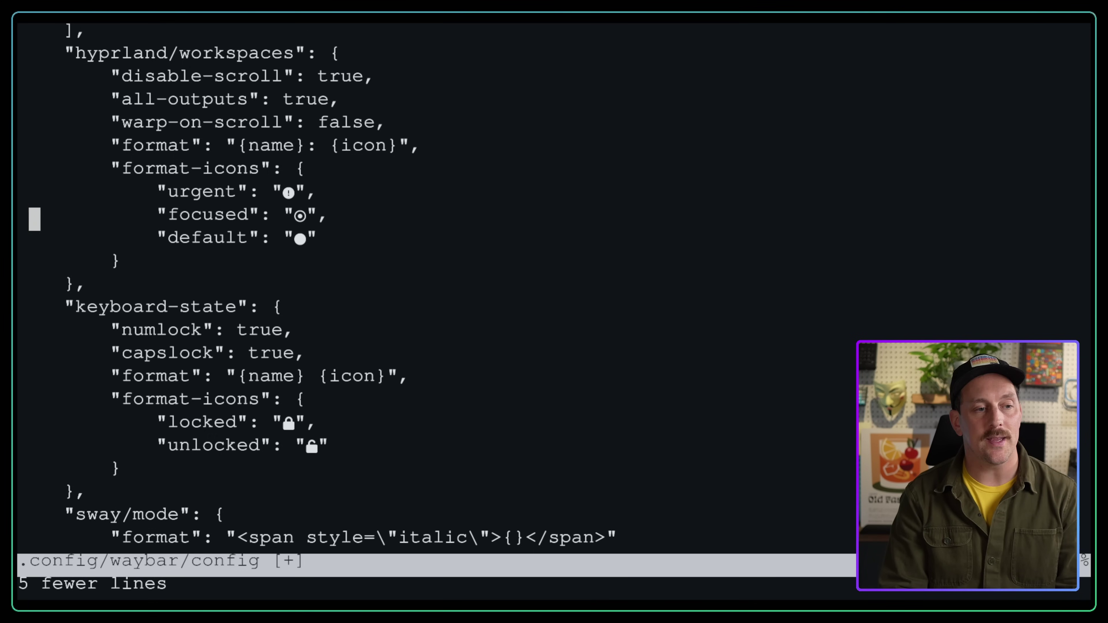
key(l)
key(w)
key(f)
key(e)
key(y)
key(y)
key(p)
key(l)
key(l)
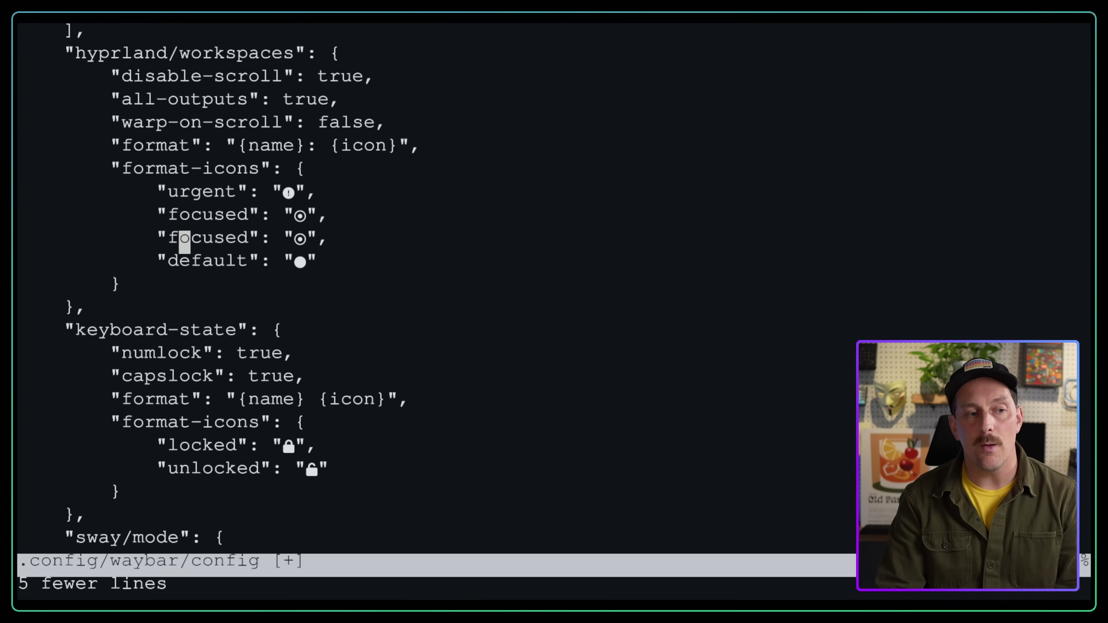
key(l)
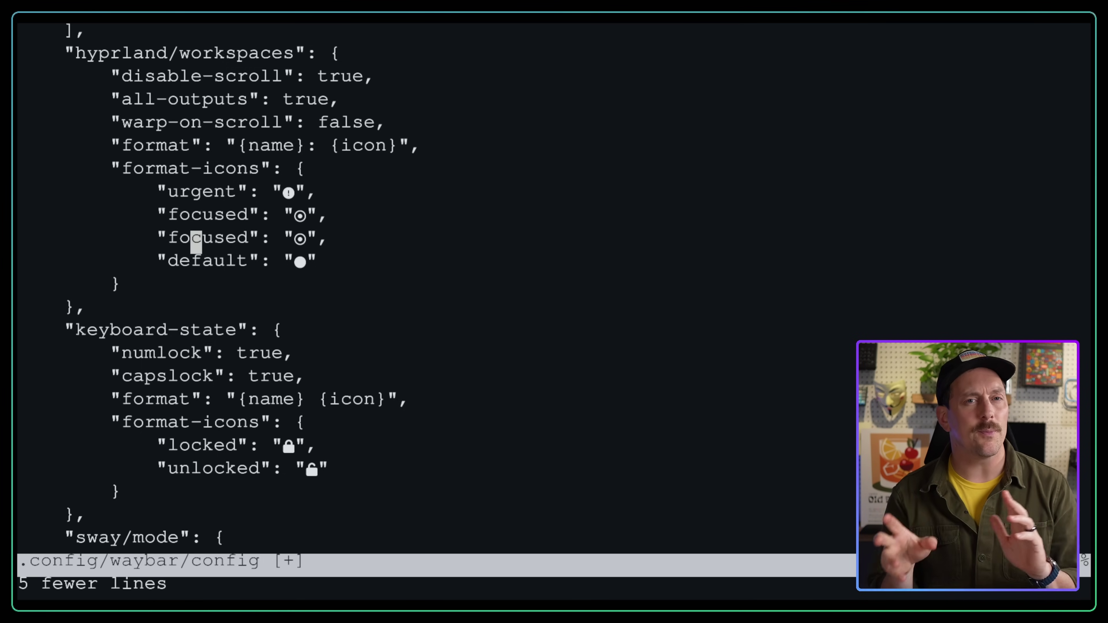
key(d)
key(d)
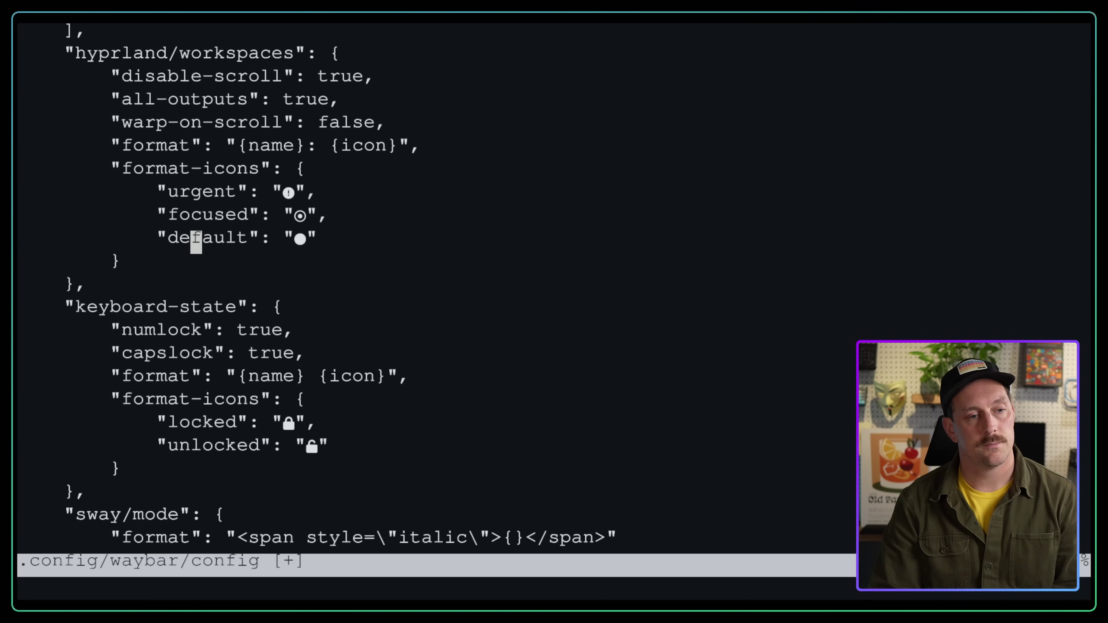
Save the config, quit nvim and start waybar.
text(:wqa)
key(Return)
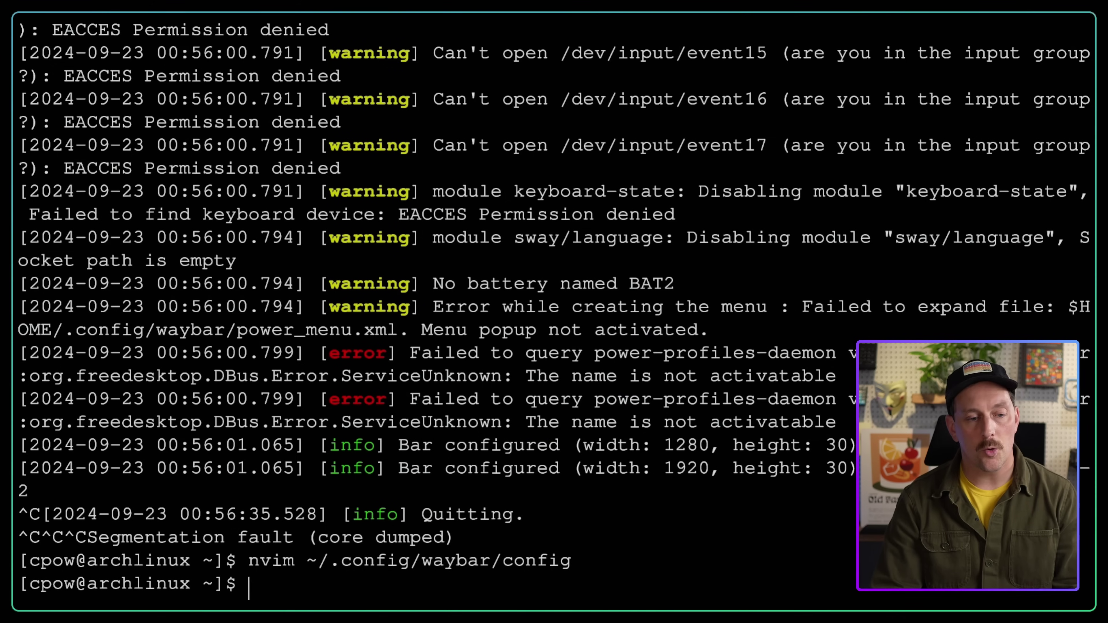
text(waybar)
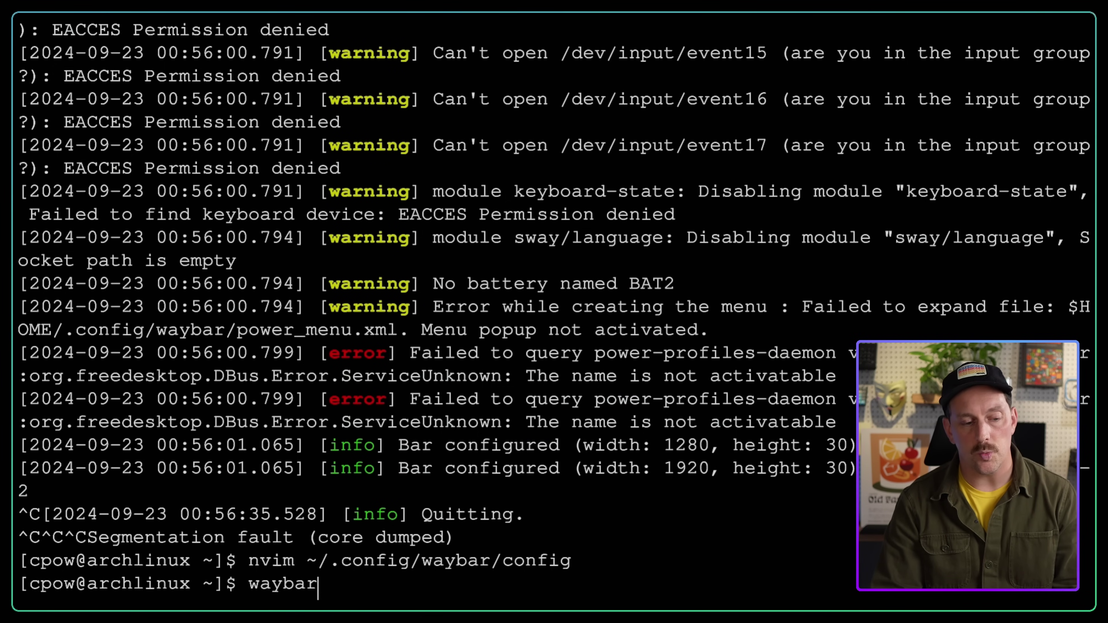
key(Return)
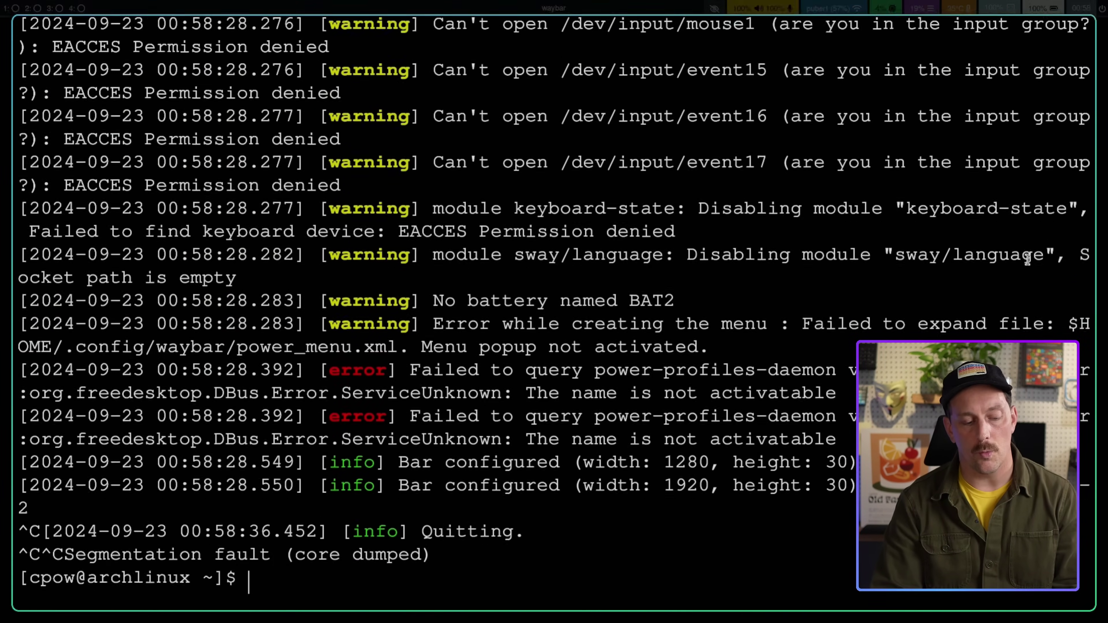
Reopen ~/.config/waybar/config in nvim from the terminal prompt.
key(Return)
key(Return)
key(Return)
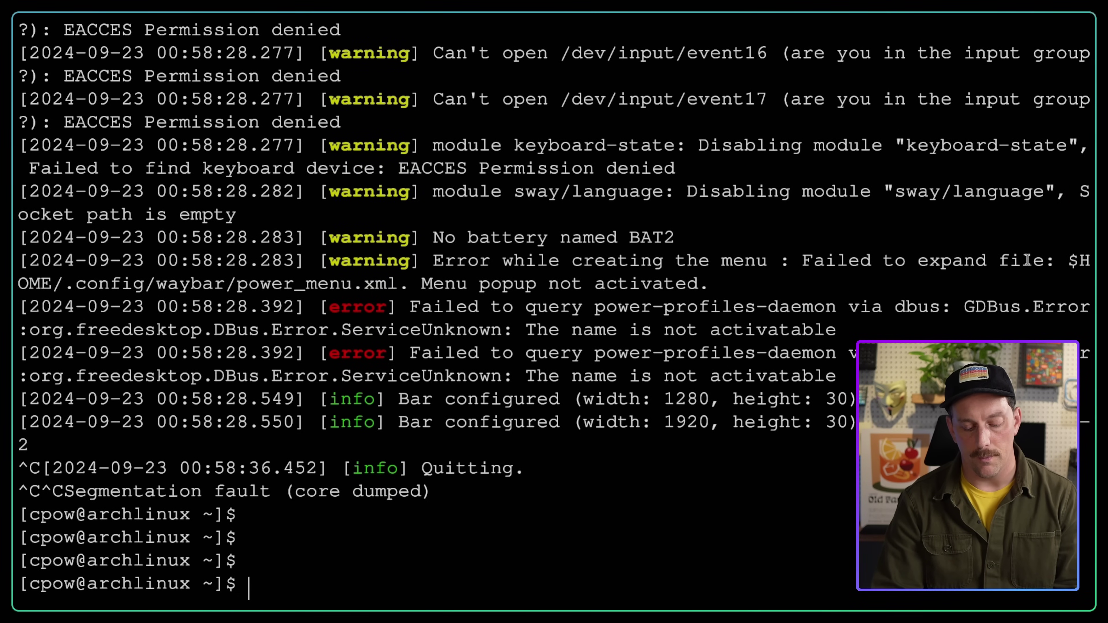
text(nvim ~/.config/)
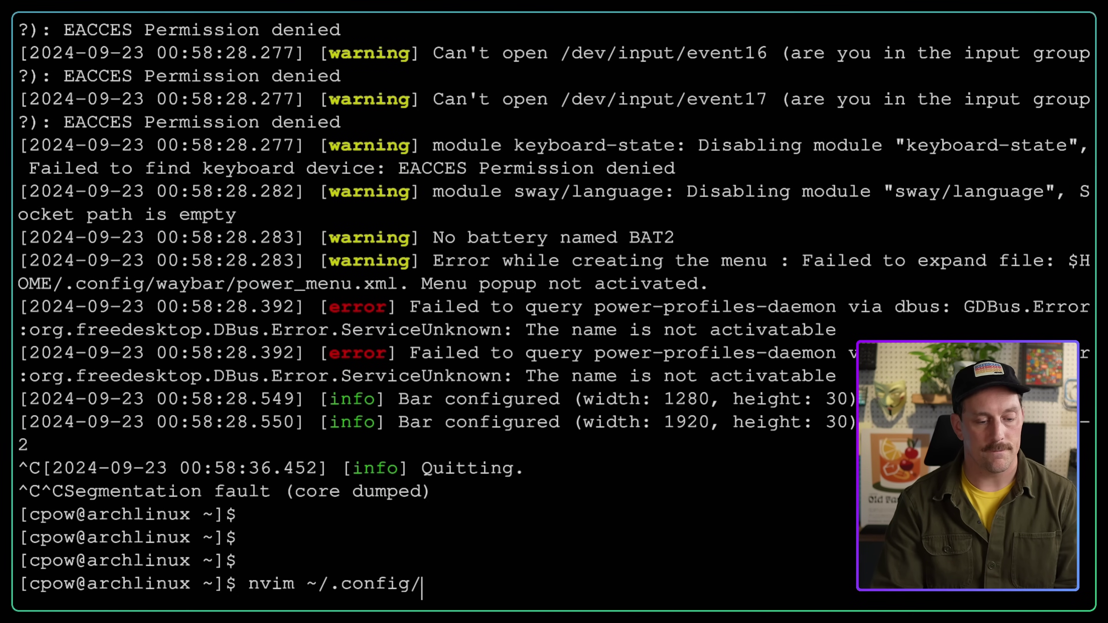
text(waybar/)
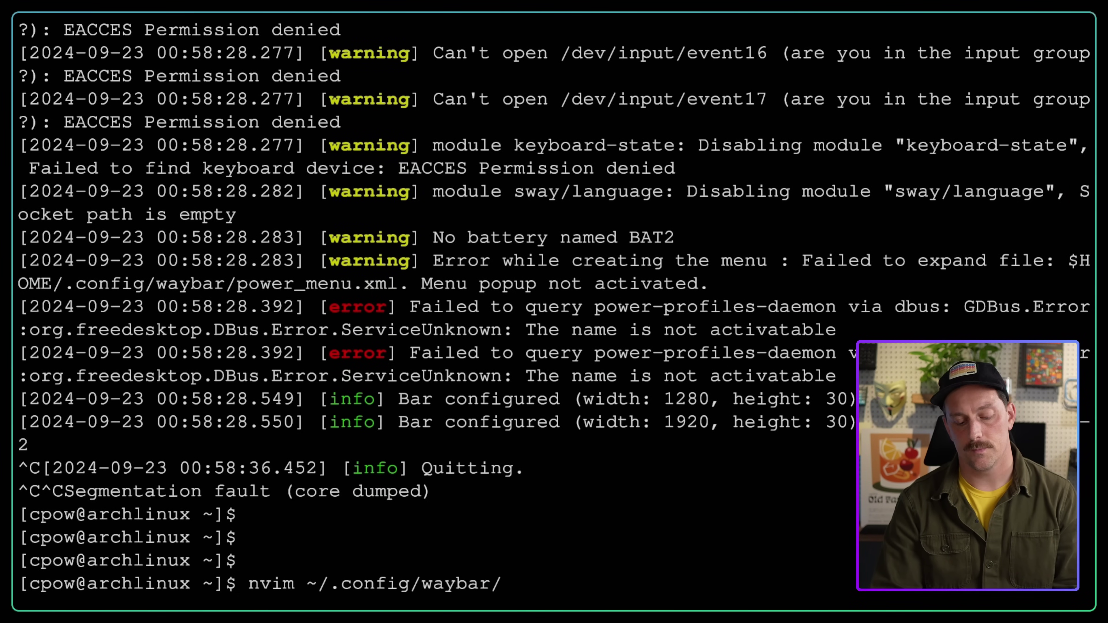
text(config)
key(Return)
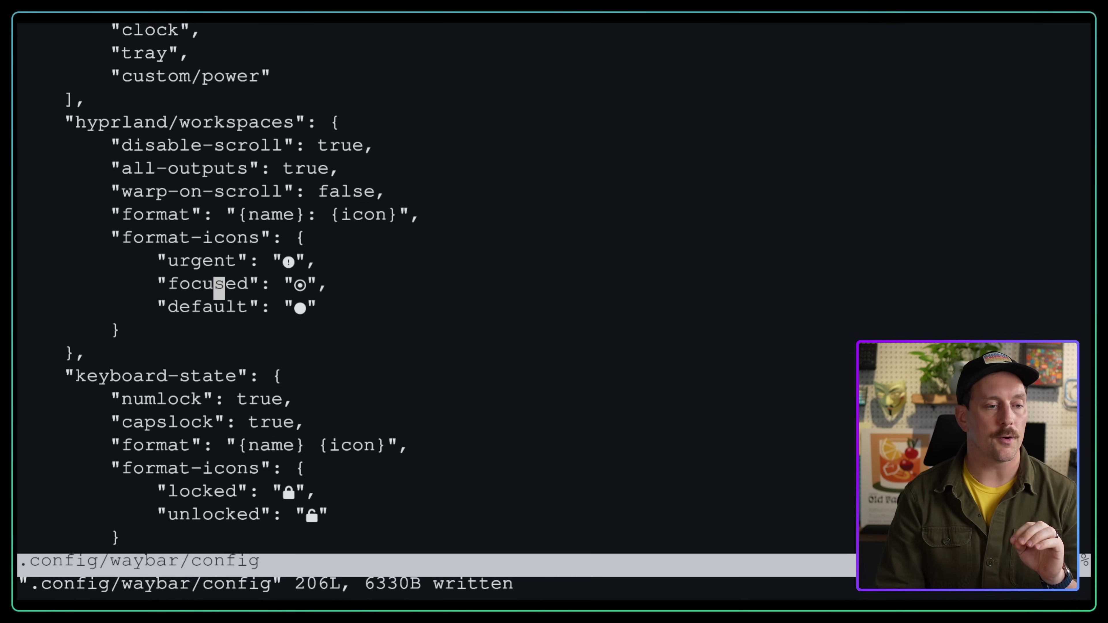
Rename the focused key to active in format-icons of the hyprland/workspaces block.
key(k)
key(j)
key(j)
key(k)
key(k)
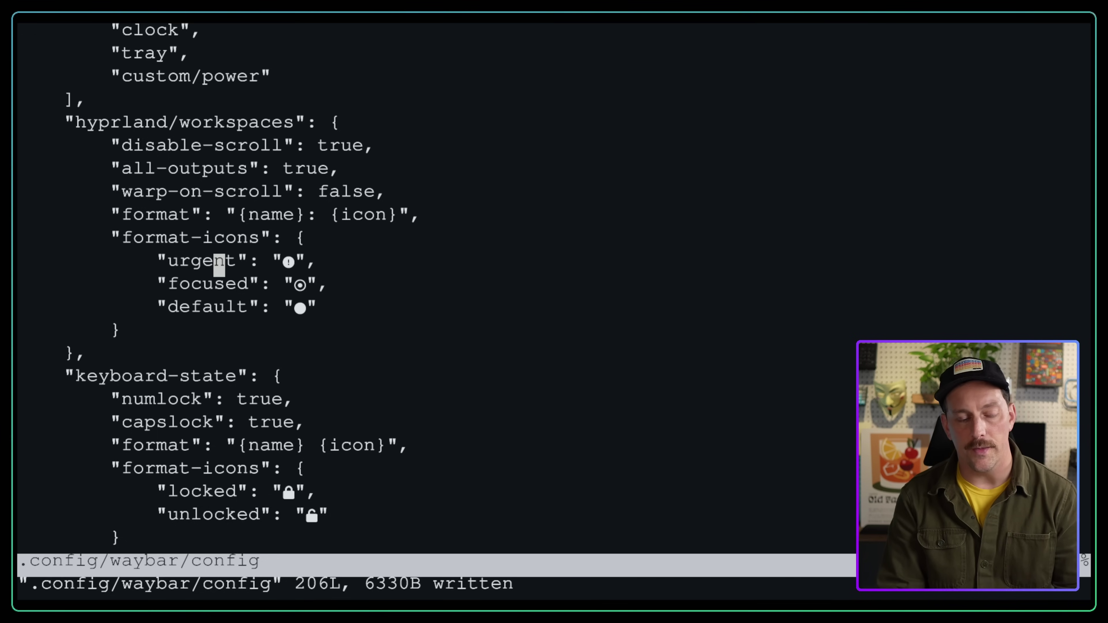
key(j)
text(ciw)
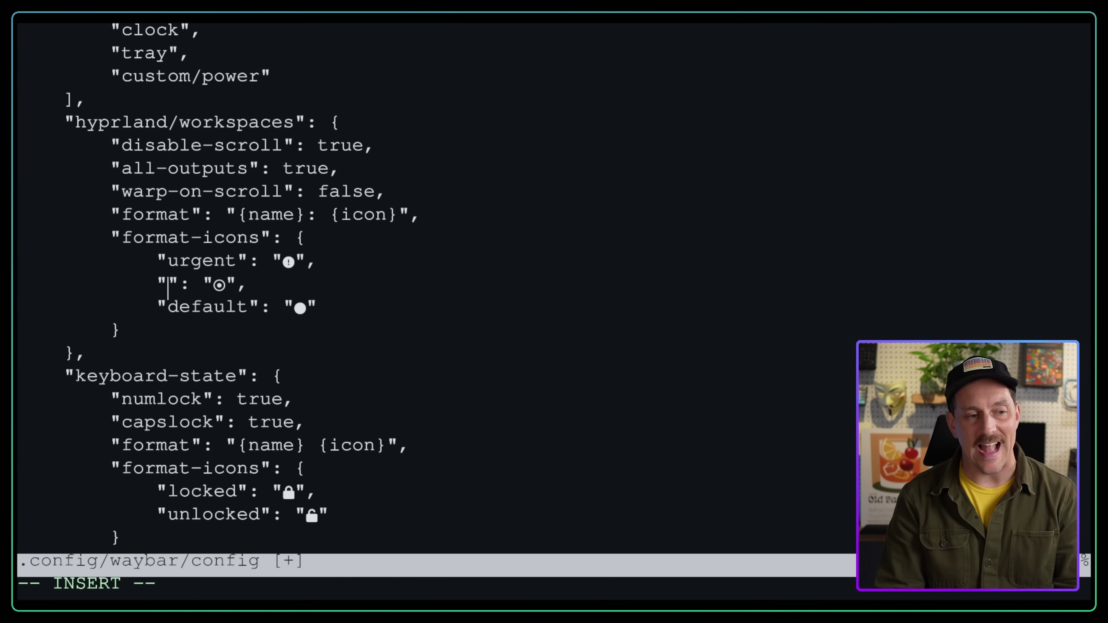
text(active)
key(Escape)
Save the Waybar config, quit nvim and start waybar.
text(:)
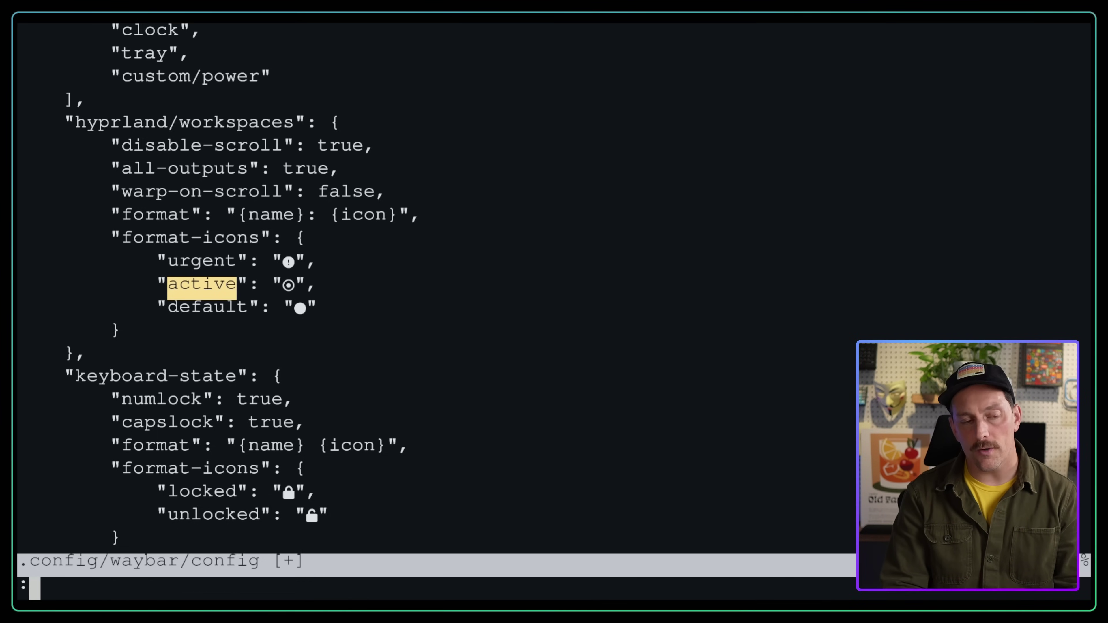
text(wq)
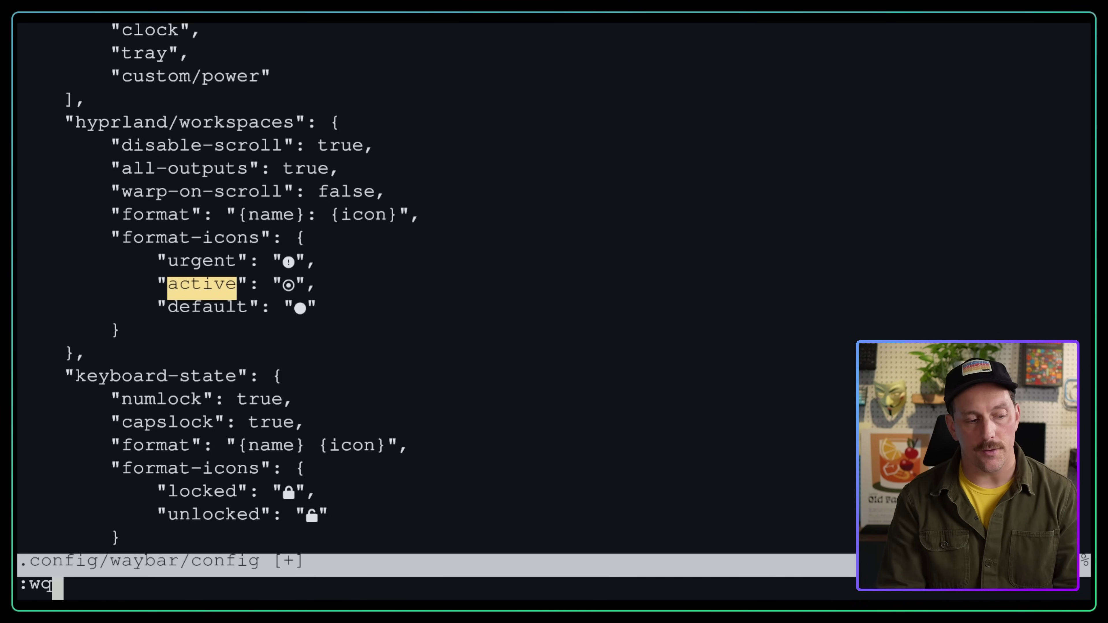
key(Return)
text(w)
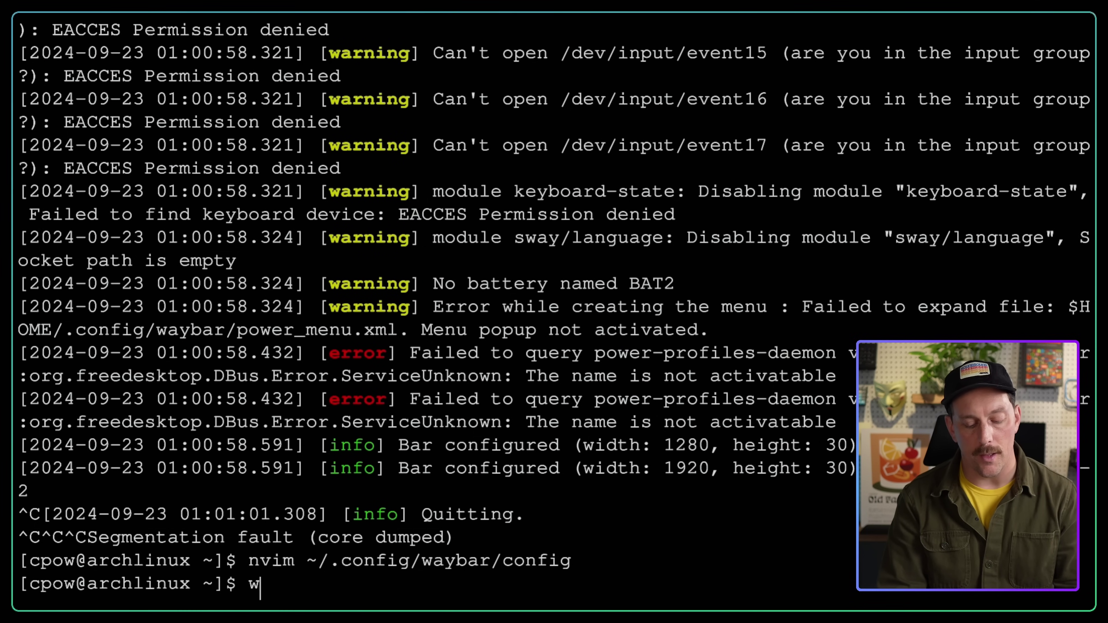
text(aybar)
key(Return)
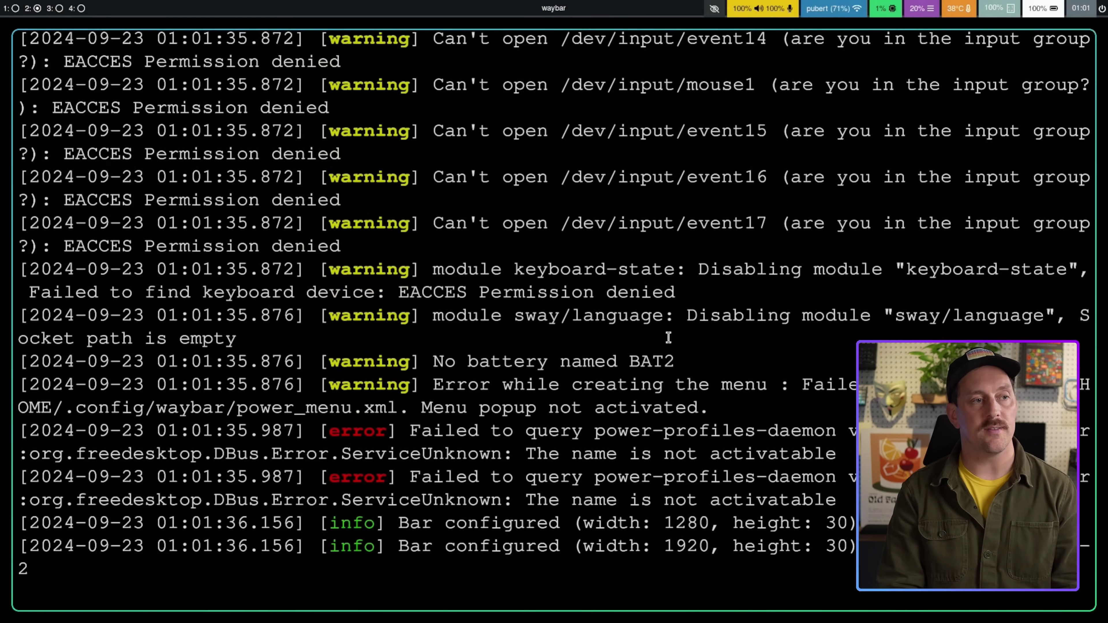
Switch through workspaces 4, 3 and 1 and back to 2 to check the active workspace icon in Waybar.
key(super+4)
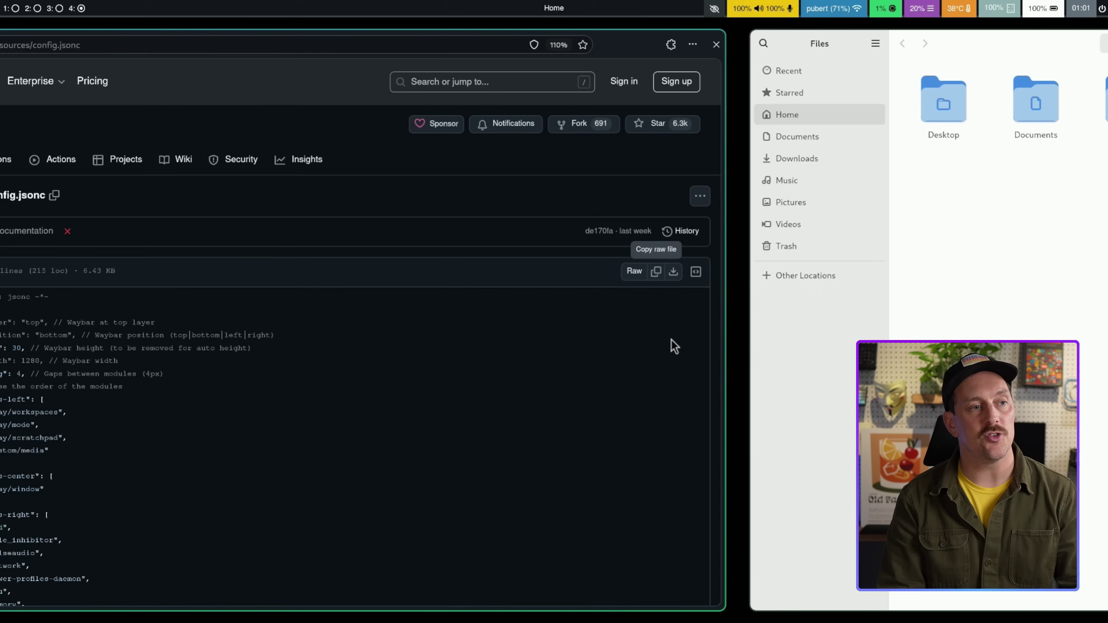
key(super+shift+3)
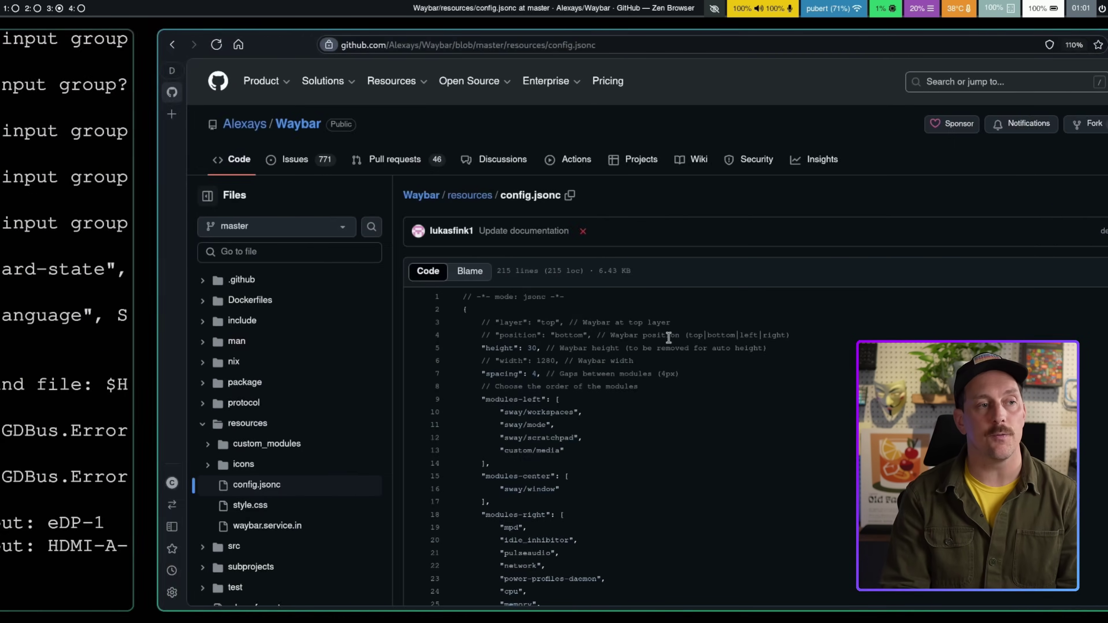
key(super+4)
key(super+1)
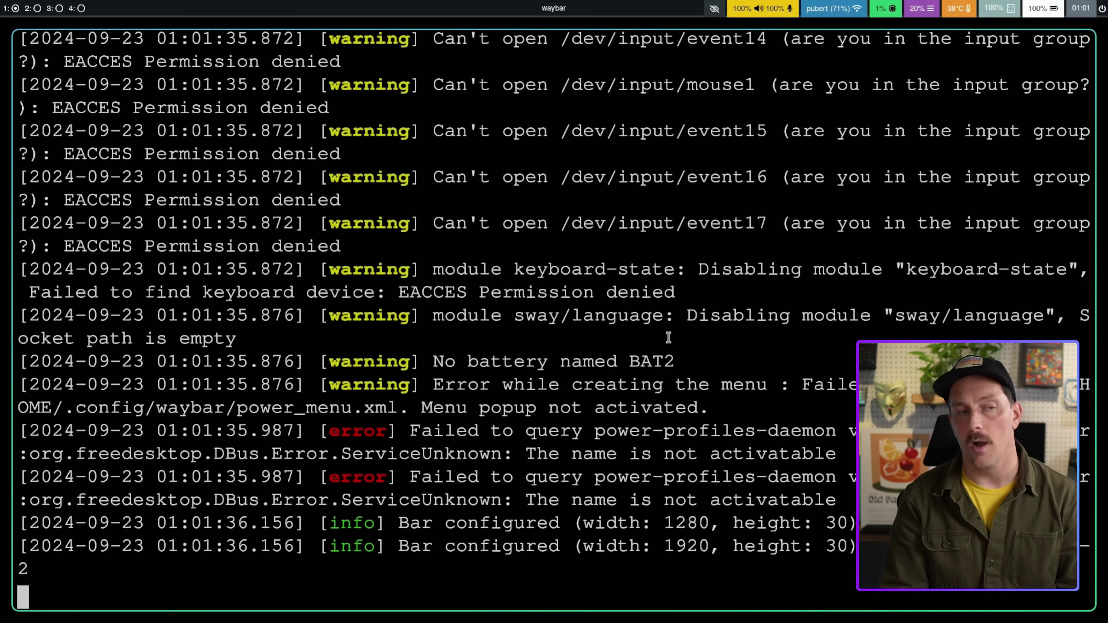
key(super+3)
key(super+4)
key(super+2)
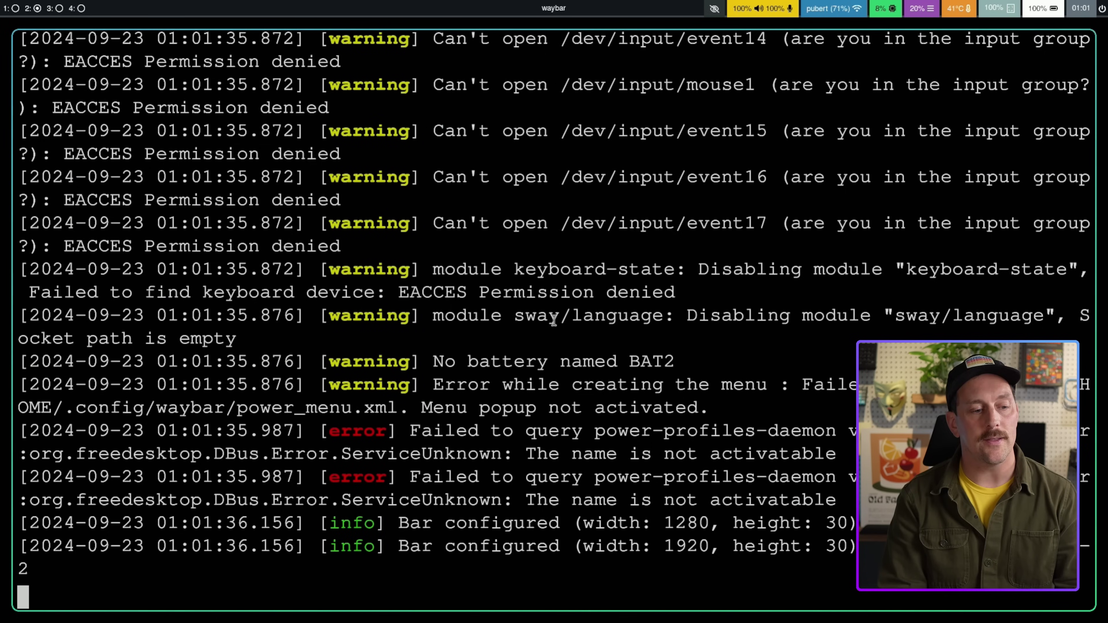
Stop the running waybar process and open ~/.config/hypr/hyprland.conf in nvim.
key(ctrl+c)
key(ctrl+c)
key(ctrl+c)
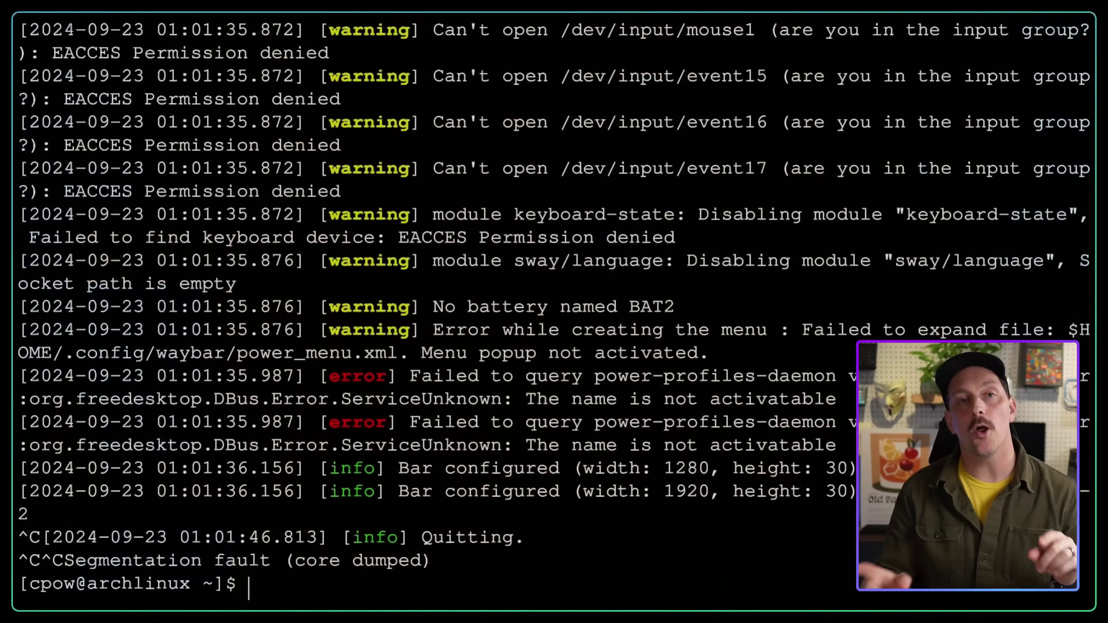
text(nvim ~/.)
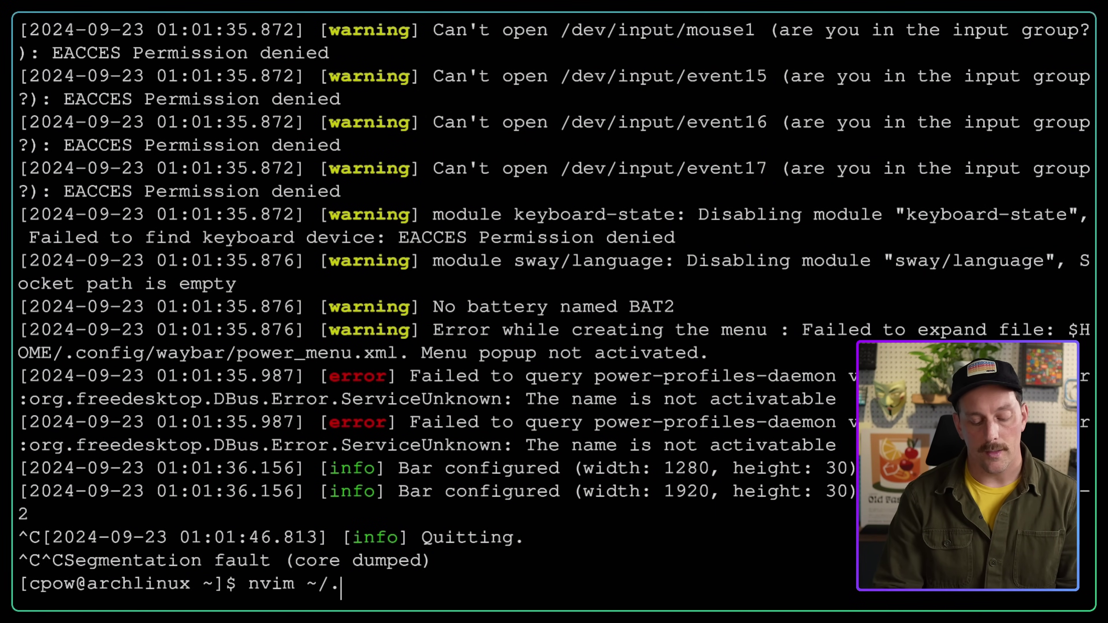
text(config/hypr/)
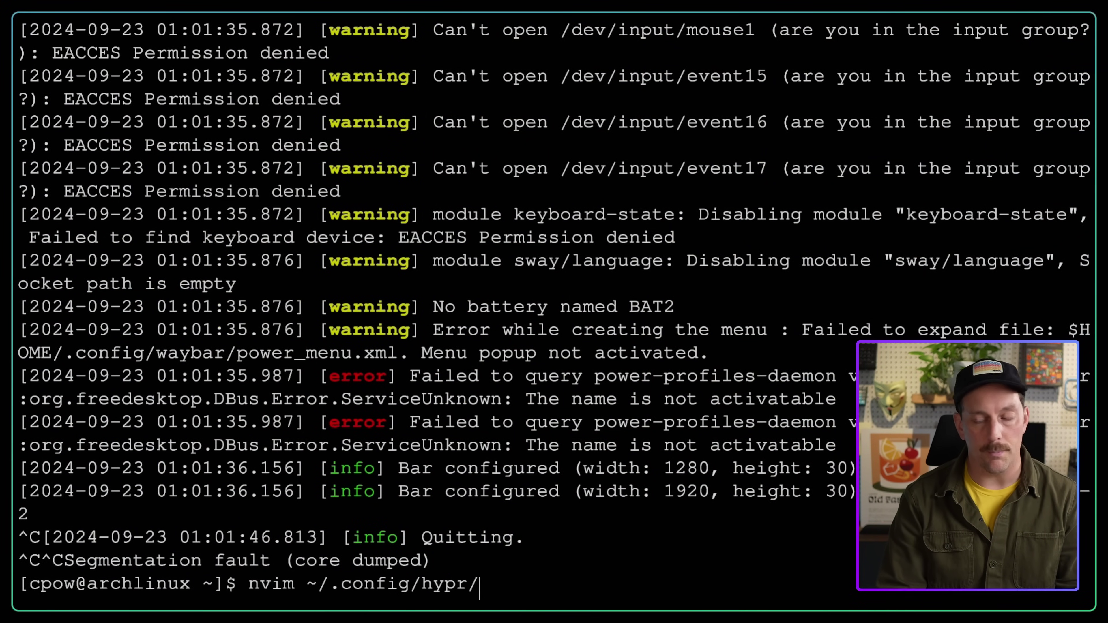
text(hyprl)
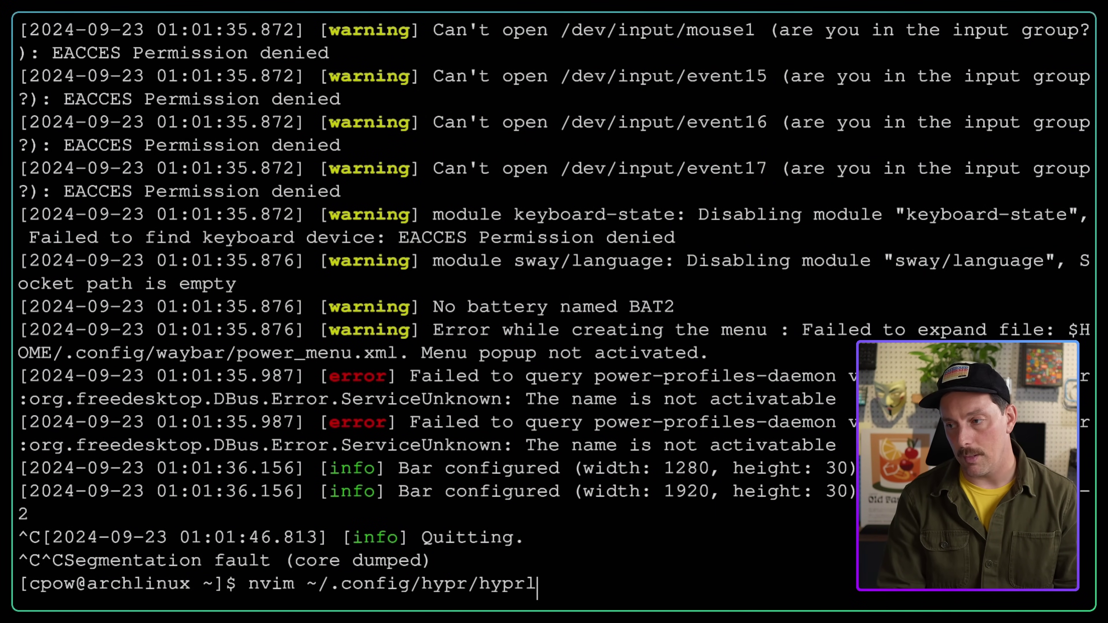
key(Tab)
key(Return)
Add the line exec-once = waybar below the commented autostart examples, save the file and quit nvim.
key(j)
key(j)
key(j)
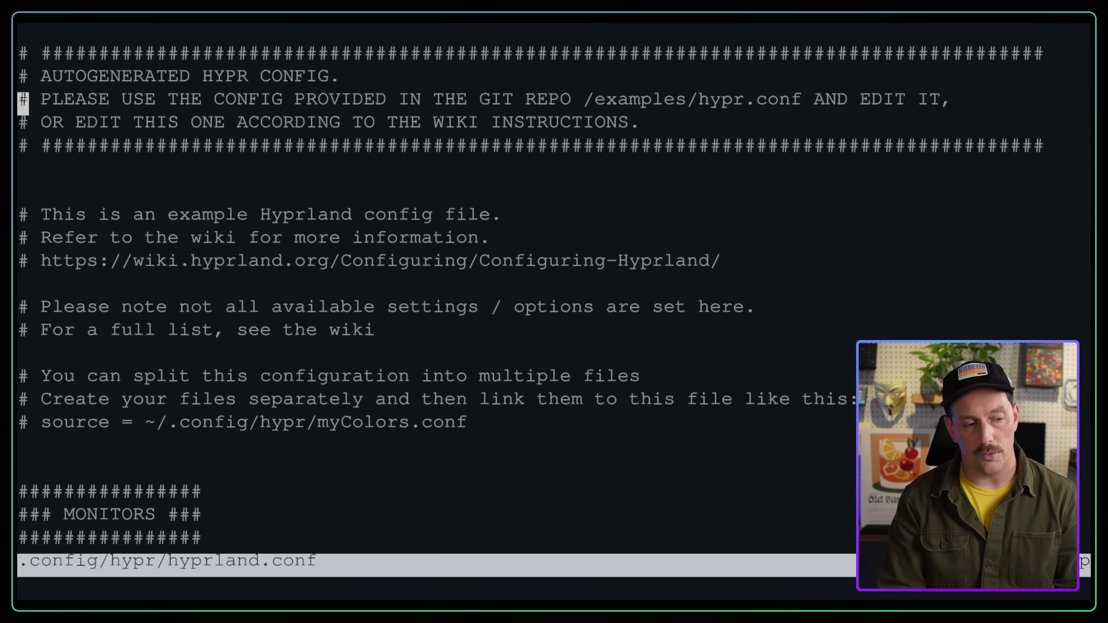
key(ctrl+d)
key(ctrl+d)
key(ctrl+d)
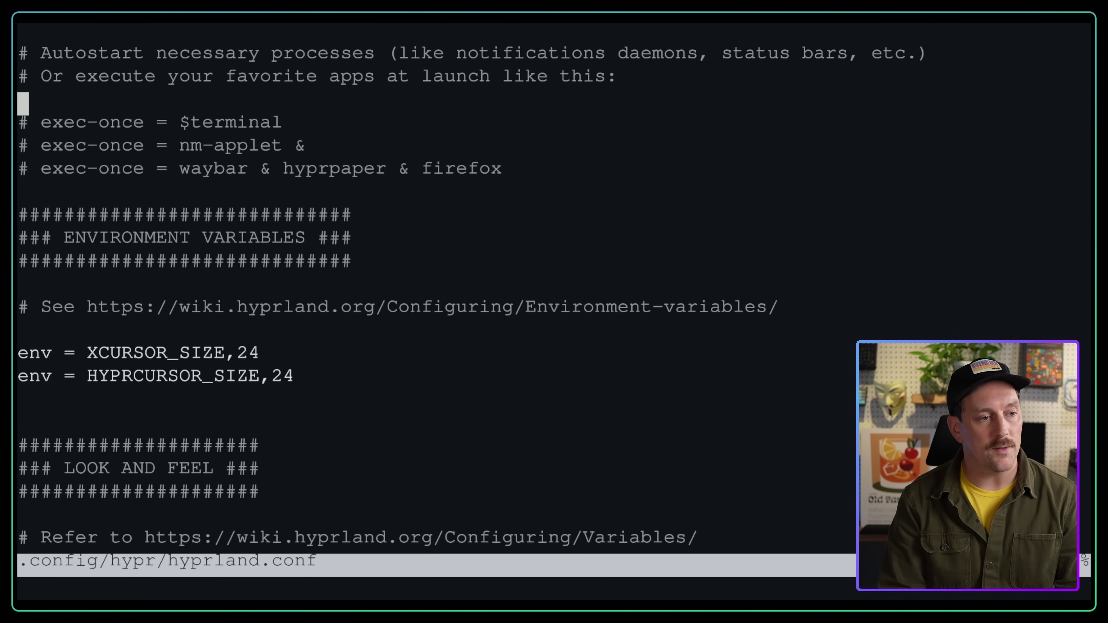
key(j)
key(j)
key(j)
key(o)
key(Return)
key(BackSpace)
key(BackSpace)
key(Return)
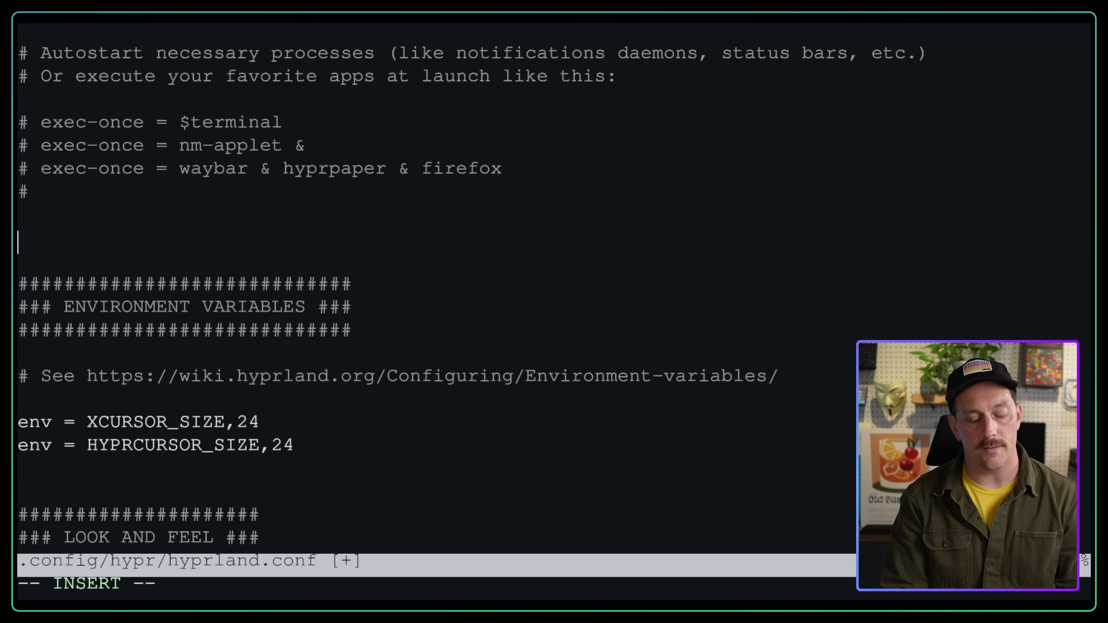
text(exec-once)
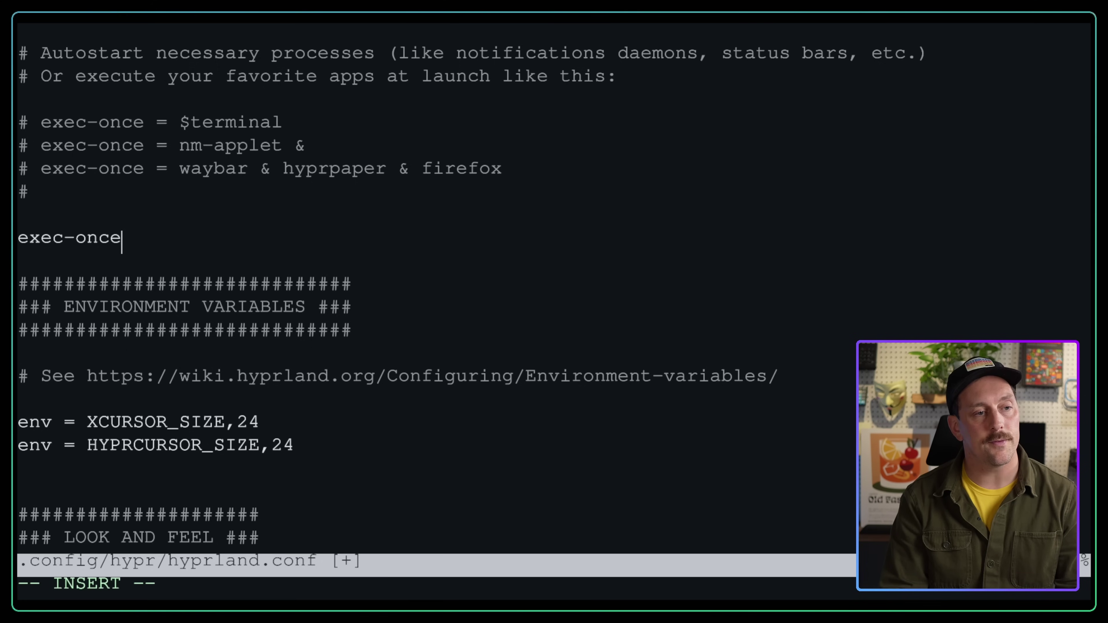
text( = waybar)
key(Escape)
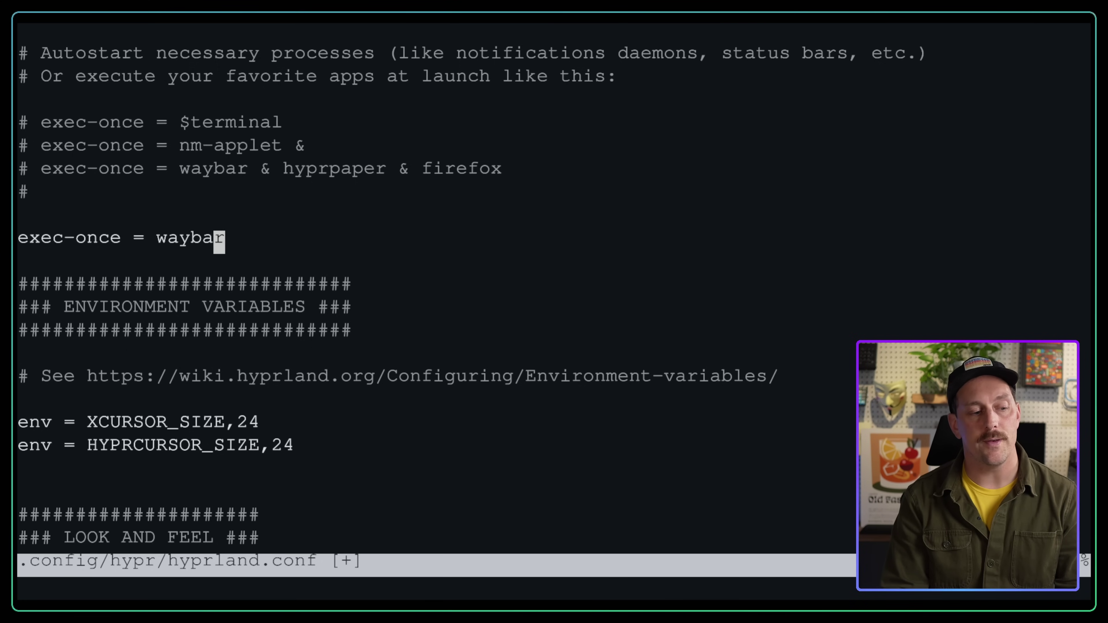
text(:wq)
key(Return)
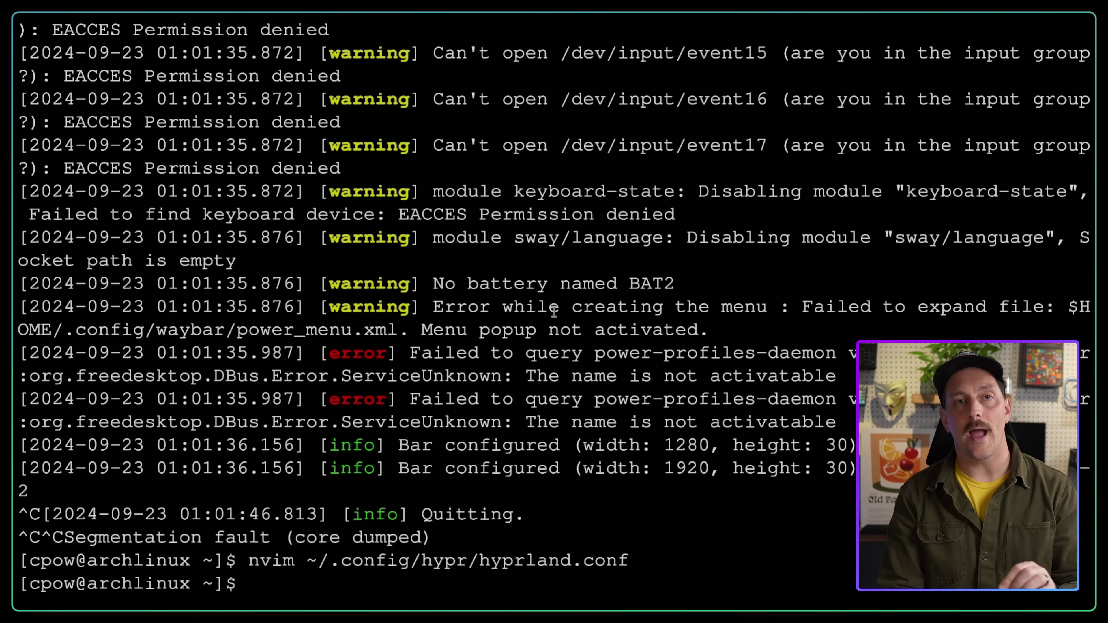